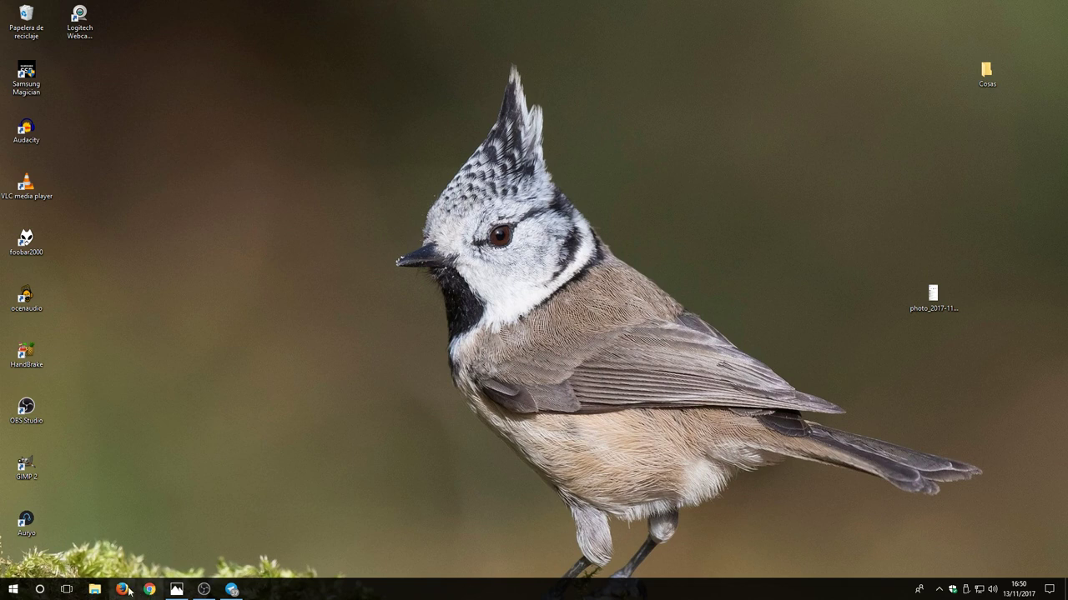
Step: Open the Sound settings from the Control Panel to view the playback devices
{"action": "left_click", "coordinate": [13, 589]}
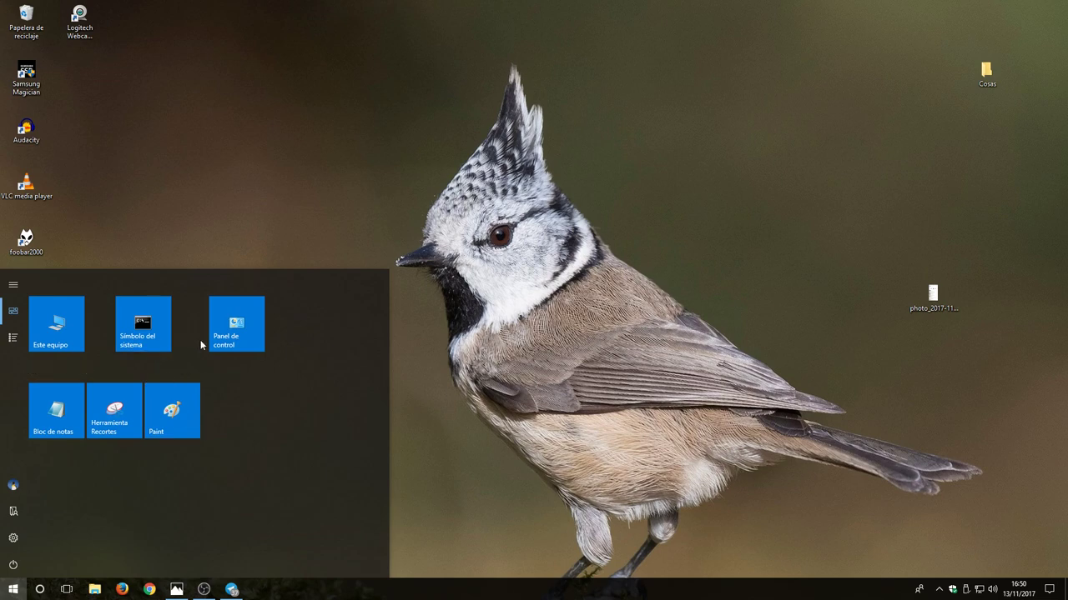
{"action": "left_click", "coordinate": [238, 338]}
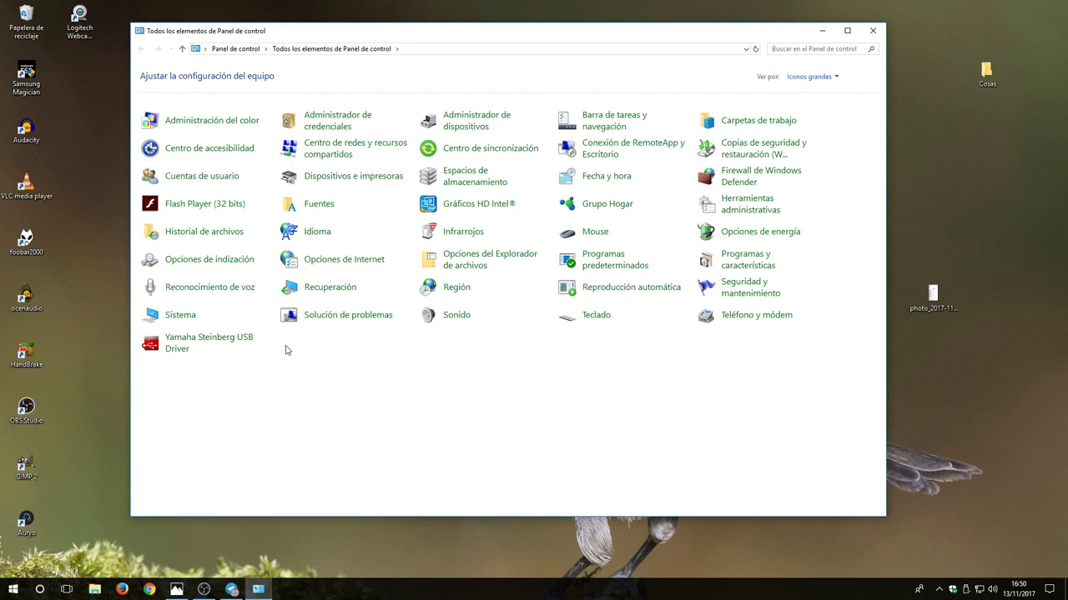
{"action": "left_click", "coordinate": [461, 327]}
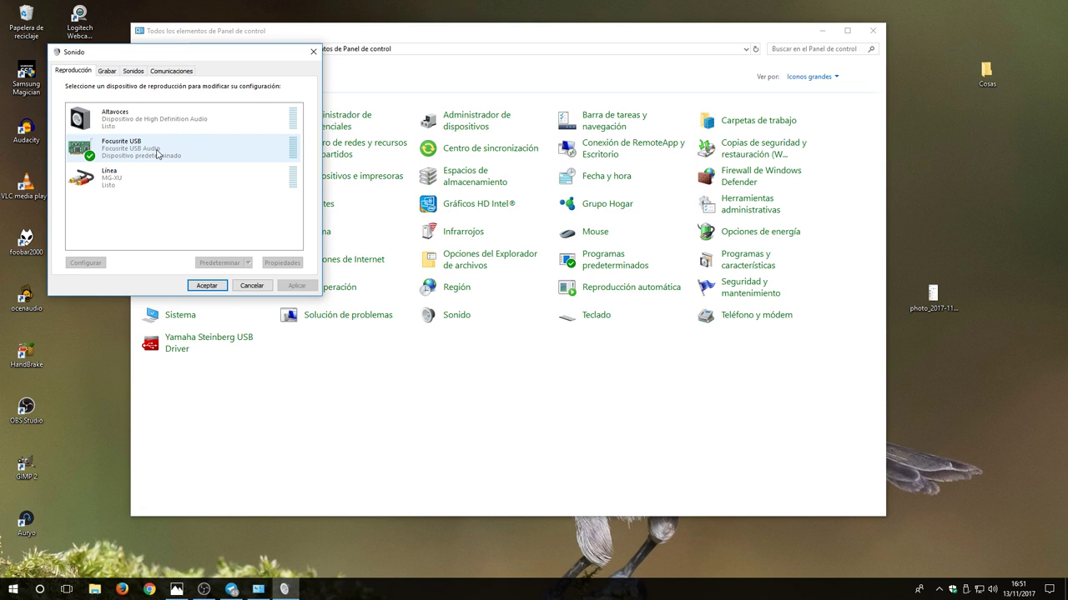
Step: Check the list of recording devices, then cancel the Sound settings and close the Control Panel
{"action": "left_click", "coordinate": [106, 71]}
{"action": "scroll", "coordinate": [188, 236], "scroll_direction": "down", "scroll_amount": 1}
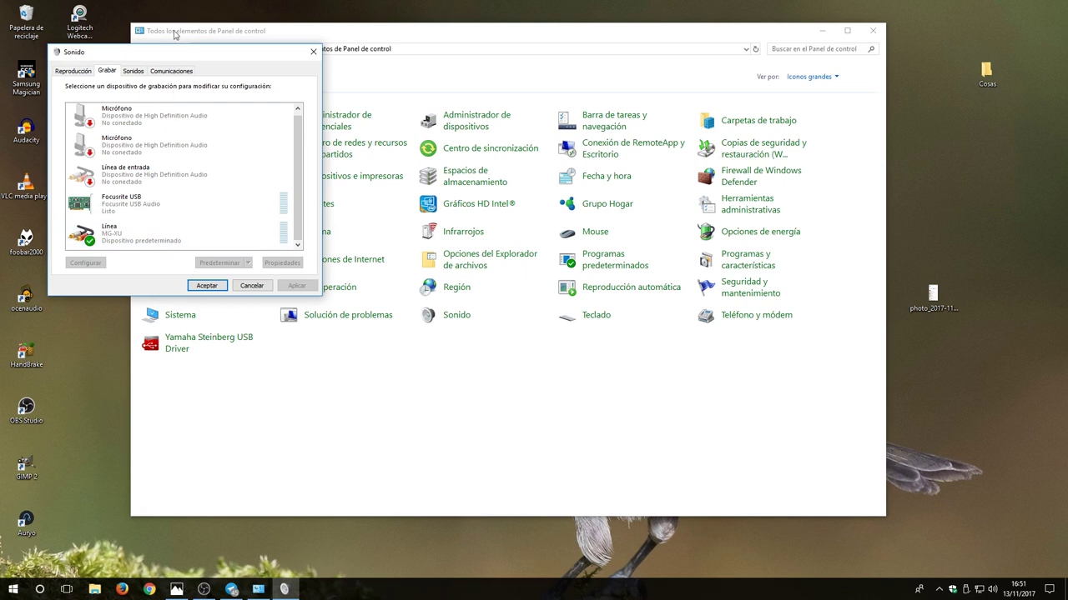
{"action": "left_click_drag", "start_coordinate": [192, 57], "coordinate": [366, 134]}
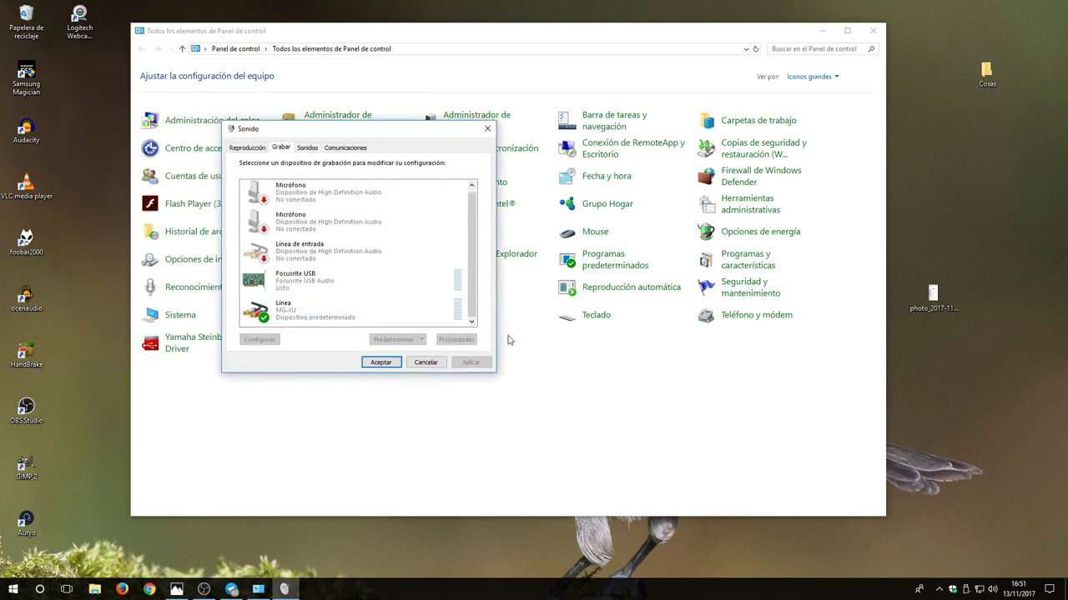
{"action": "left_click", "coordinate": [426, 362]}
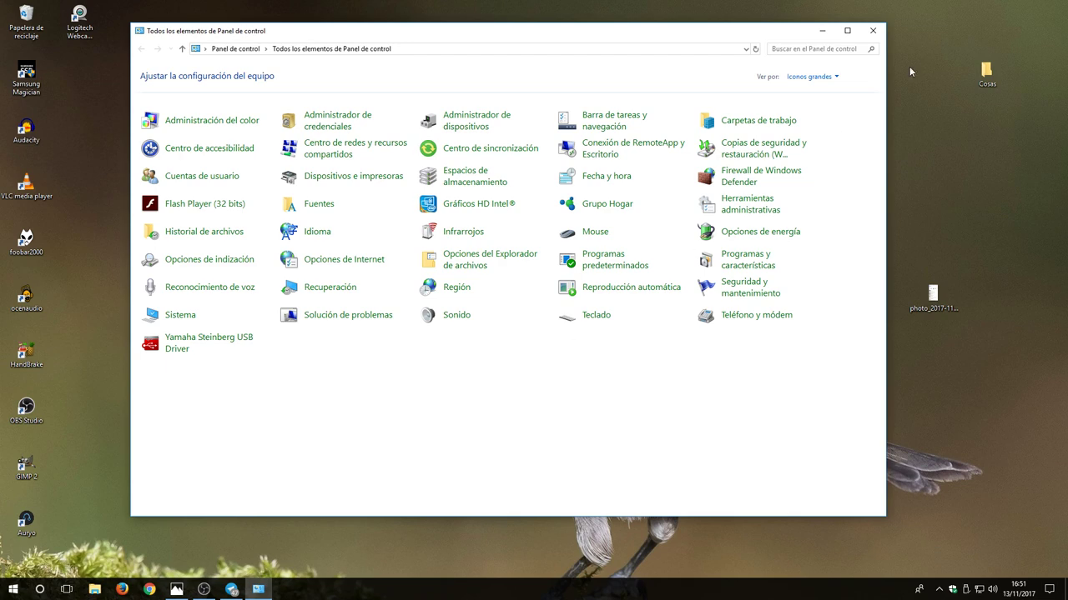
{"action": "left_click", "coordinate": [872, 31]}
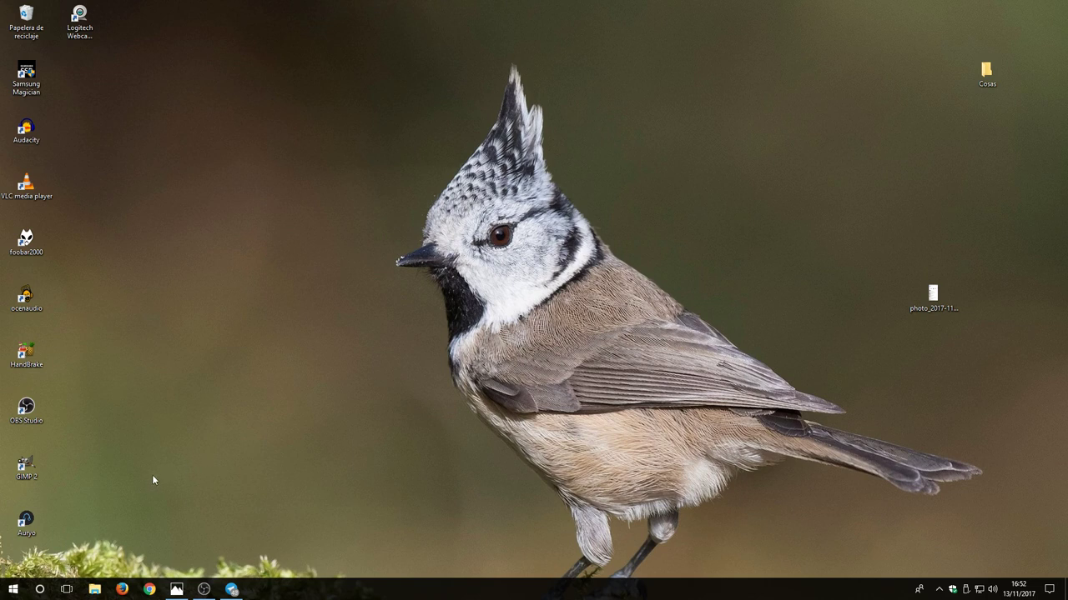
Step: Launch Audacity, check the recording channels setting, and minimize its window
{"action": "double_click", "coordinate": [26, 129]}
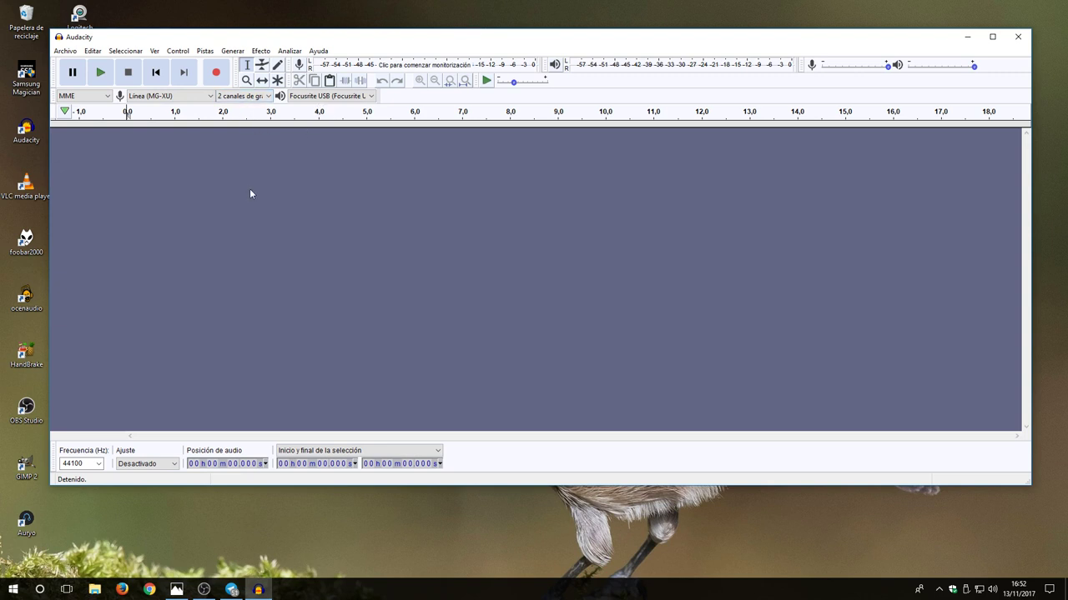
{"action": "left_click", "coordinate": [243, 96]}
{"action": "left_click", "coordinate": [248, 145]}
{"action": "left_click", "coordinate": [241, 97]}
{"action": "left_click", "coordinate": [967, 36]}
Step: Launch foobar2000, look at its playlist, and close the player
{"action": "left_click", "coordinate": [40, 250]}
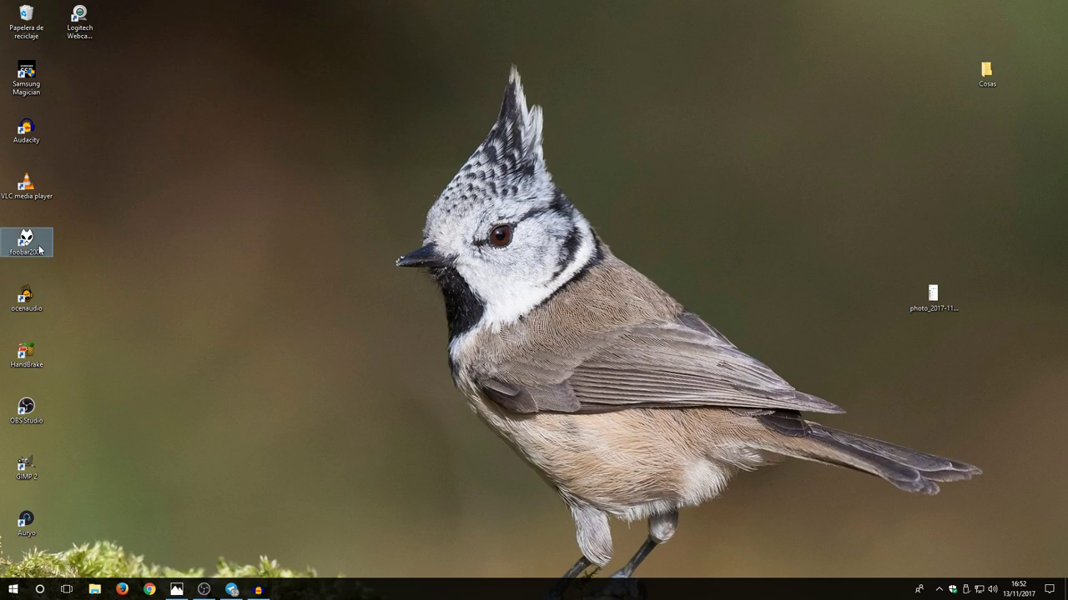
{"action": "double_click", "coordinate": [39, 250]}
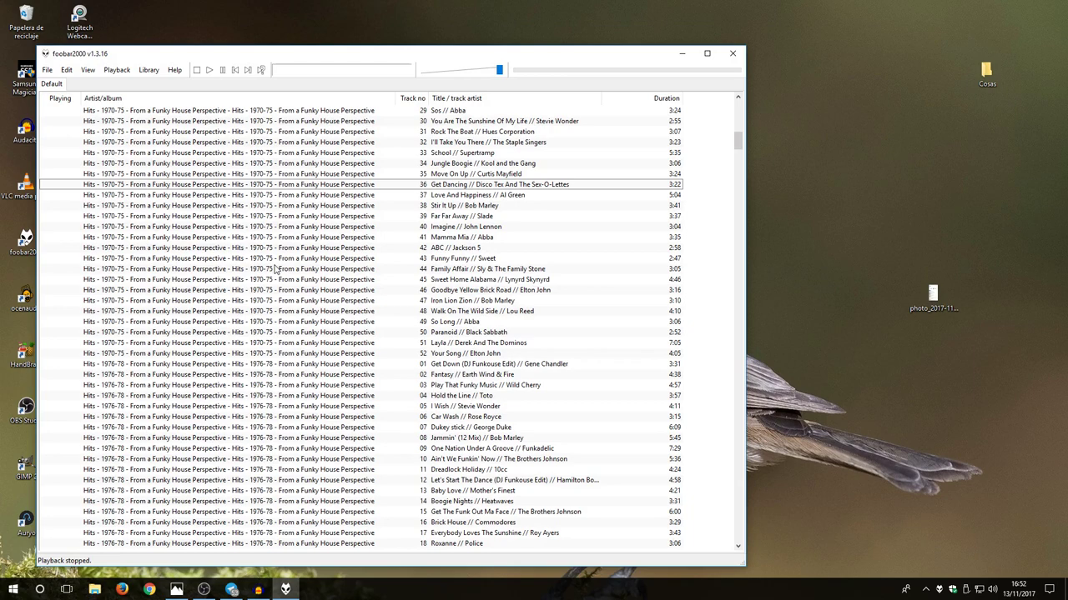
{"action": "left_click", "coordinate": [732, 54]}
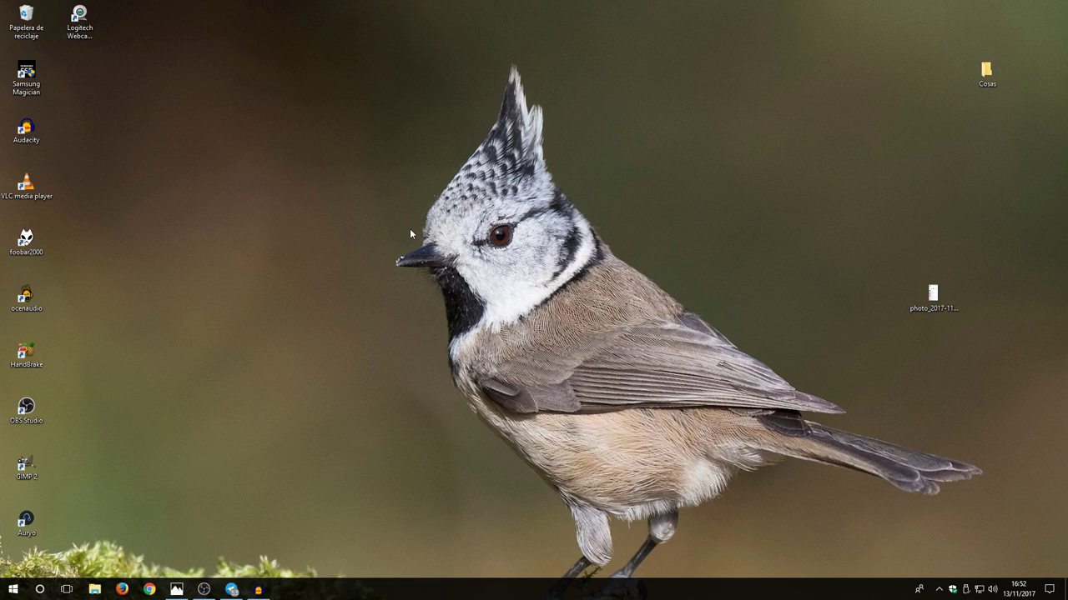
Step: Launch Auryo, then reposition and enlarge its window on the desktop
{"action": "double_click", "coordinate": [23, 527]}
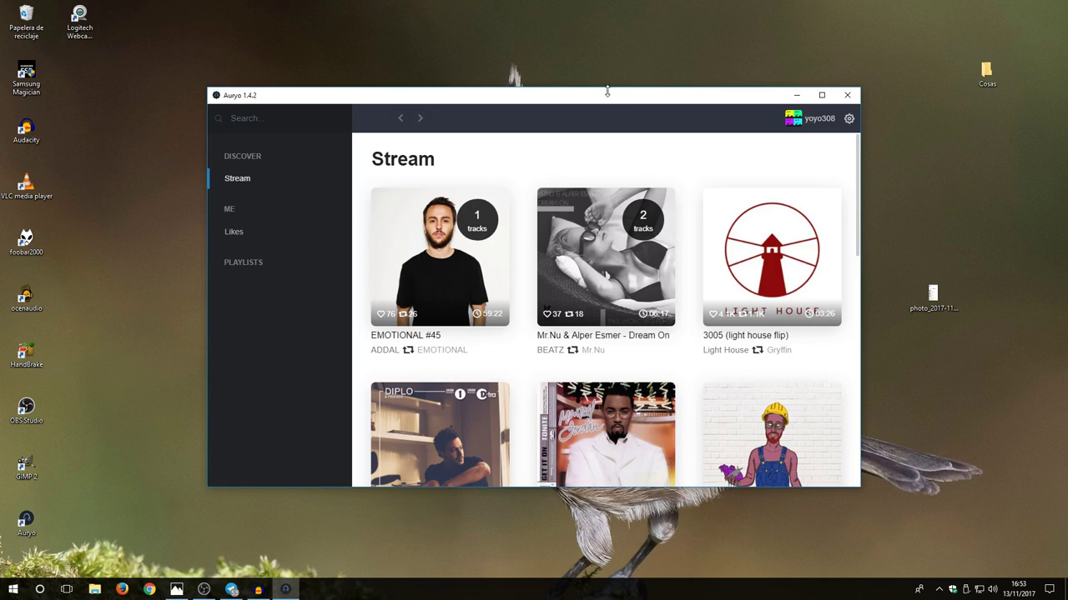
{"action": "left_click_drag", "start_coordinate": [607, 95], "coordinate": [545, 52]}
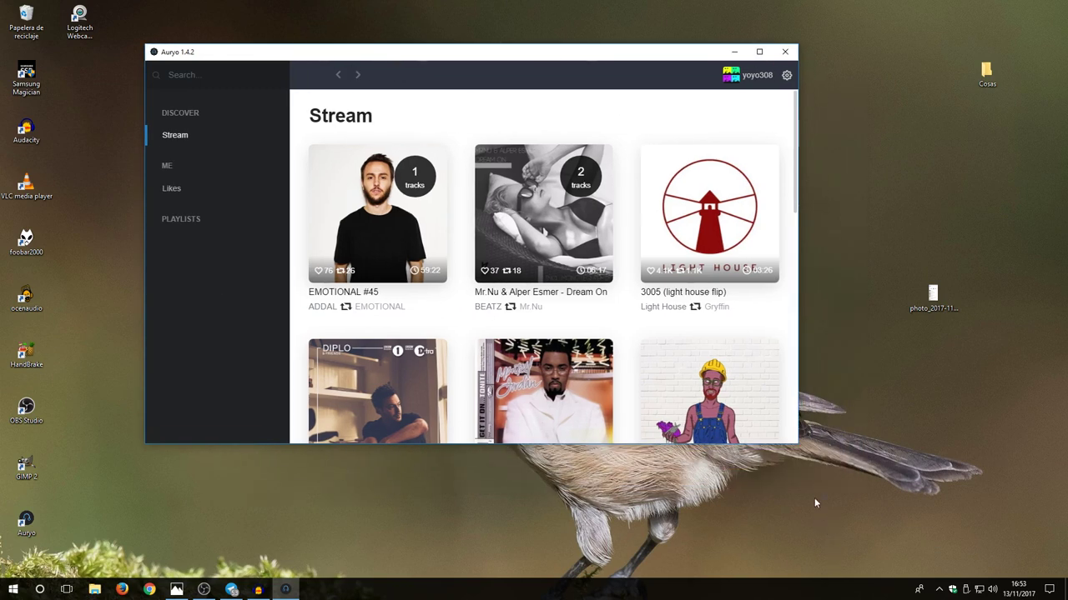
{"action": "left_click_drag", "start_coordinate": [798, 443], "coordinate": [885, 504]}
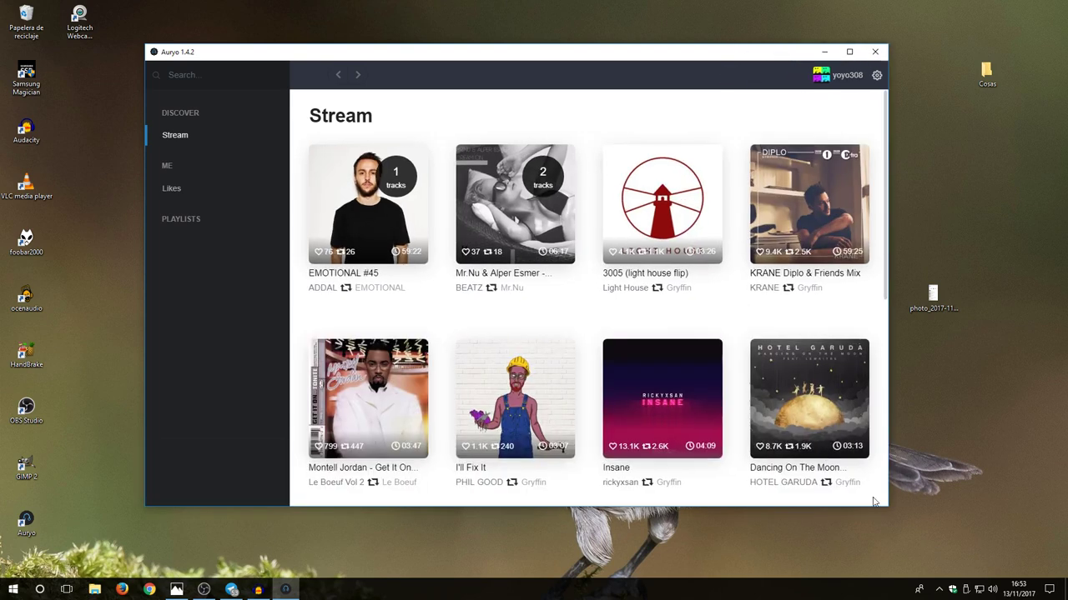
Step: Play "Paris Ride (DeepJack Remix)" from the Auryo stream and skip ahead twice within the track
{"action": "scroll", "coordinate": [513, 367], "scroll_direction": "down", "scroll_amount": 2}
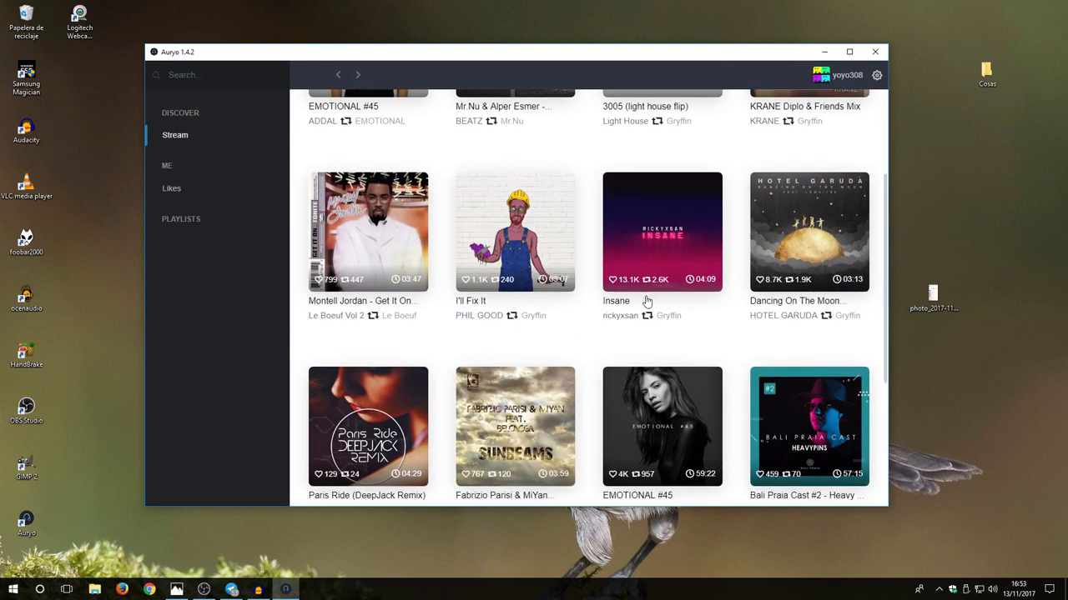
{"action": "scroll", "coordinate": [492, 250], "scroll_direction": "down", "scroll_amount": 2}
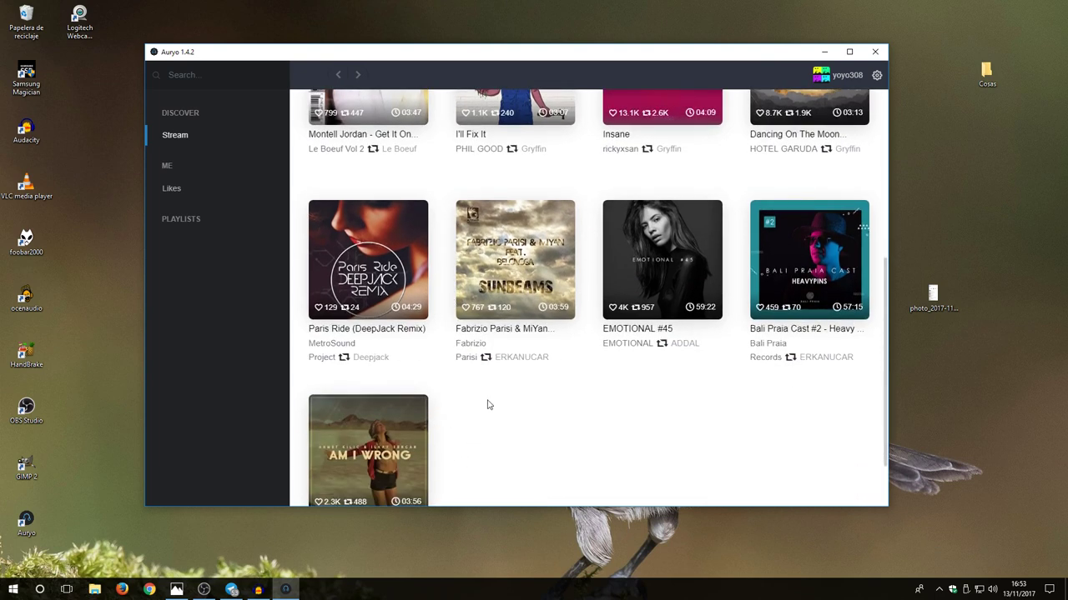
{"action": "left_click", "coordinate": [369, 264]}
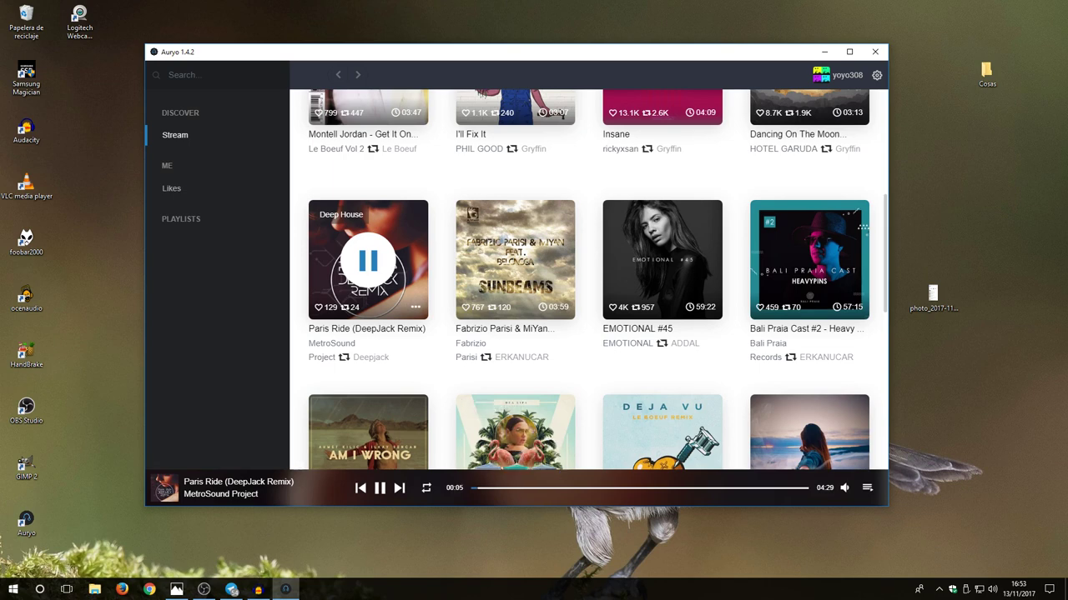
{"action": "left_click", "coordinate": [496, 489]}
{"action": "scroll", "coordinate": [495, 421], "scroll_direction": "down", "scroll_amount": 2}
{"action": "scroll", "coordinate": [494, 422], "scroll_direction": "down", "scroll_amount": 1}
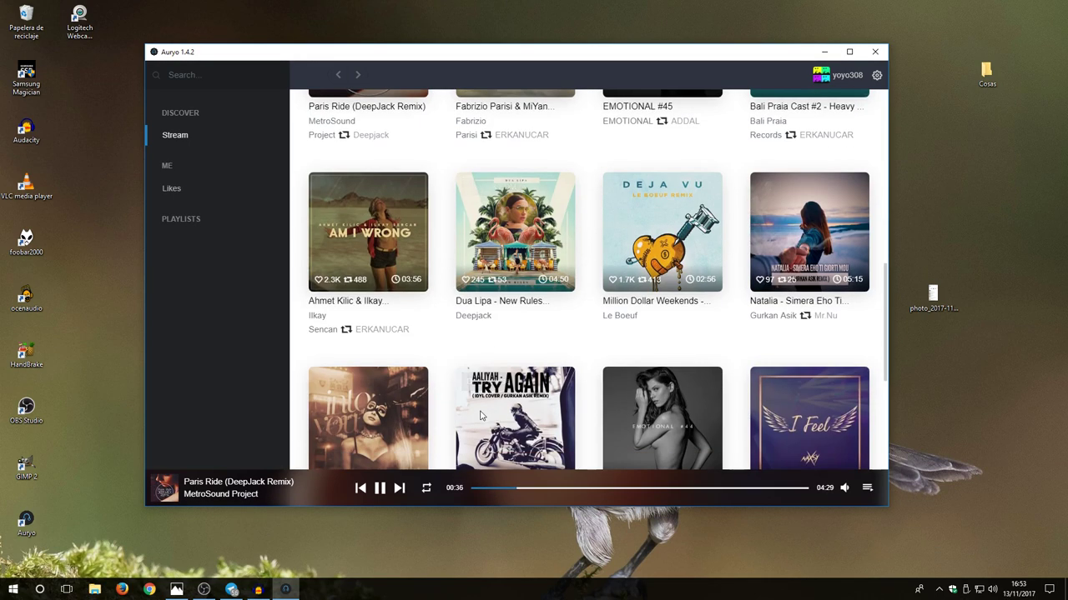
{"action": "left_click", "coordinate": [551, 489]}
Step: Pause the track, return its playback position to 00:00, and minimize Auryo
{"action": "left_click", "coordinate": [380, 487]}
{"action": "left_click", "coordinate": [471, 488]}
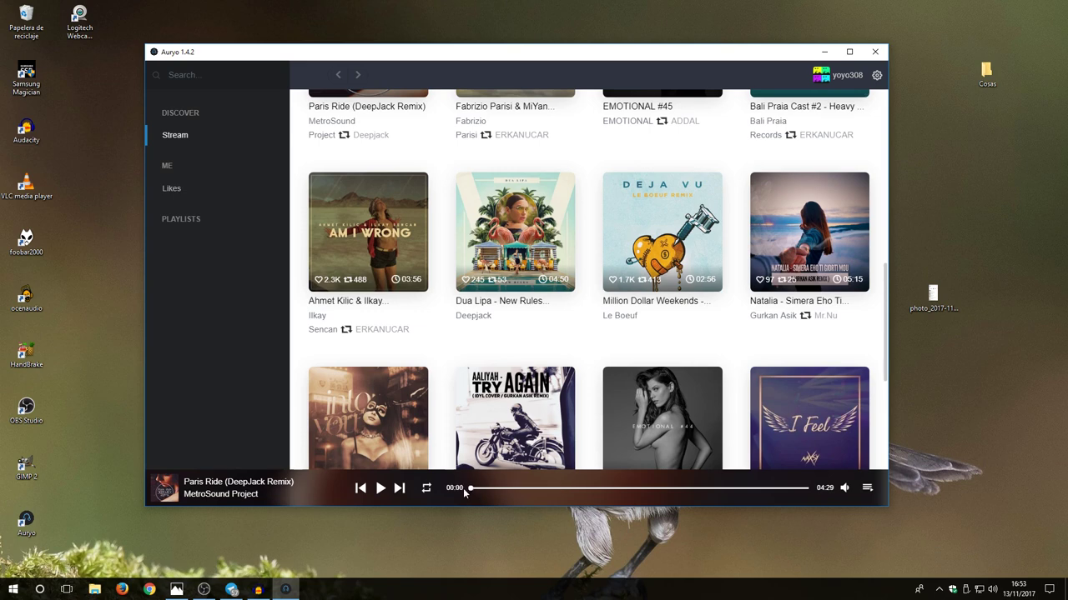
{"action": "scroll", "coordinate": [401, 290], "scroll_direction": "up", "scroll_amount": 3}
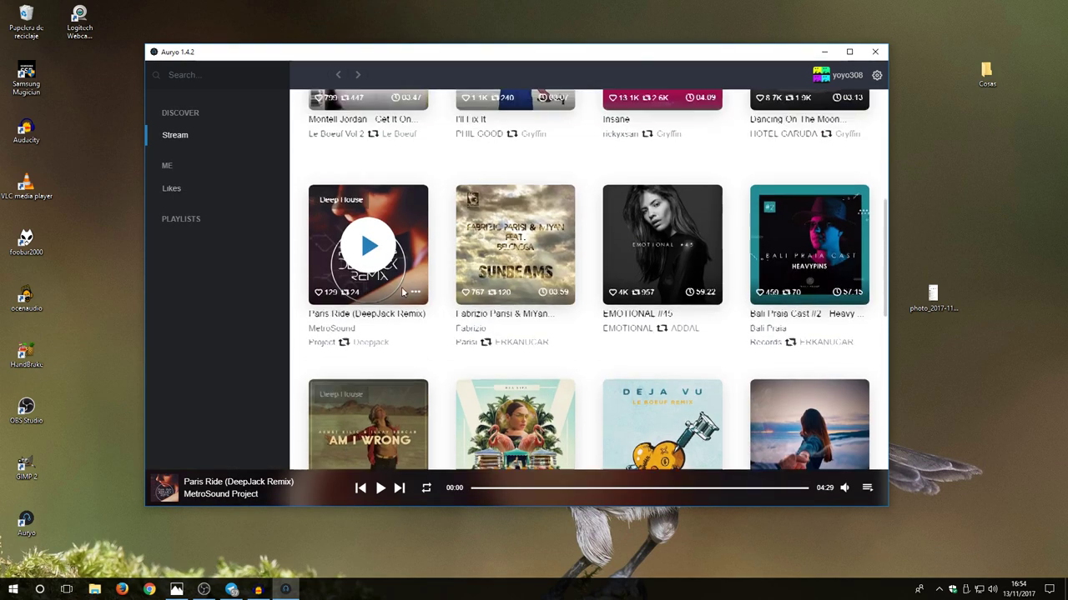
{"action": "scroll", "coordinate": [401, 290], "scroll_direction": "up", "scroll_amount": 1}
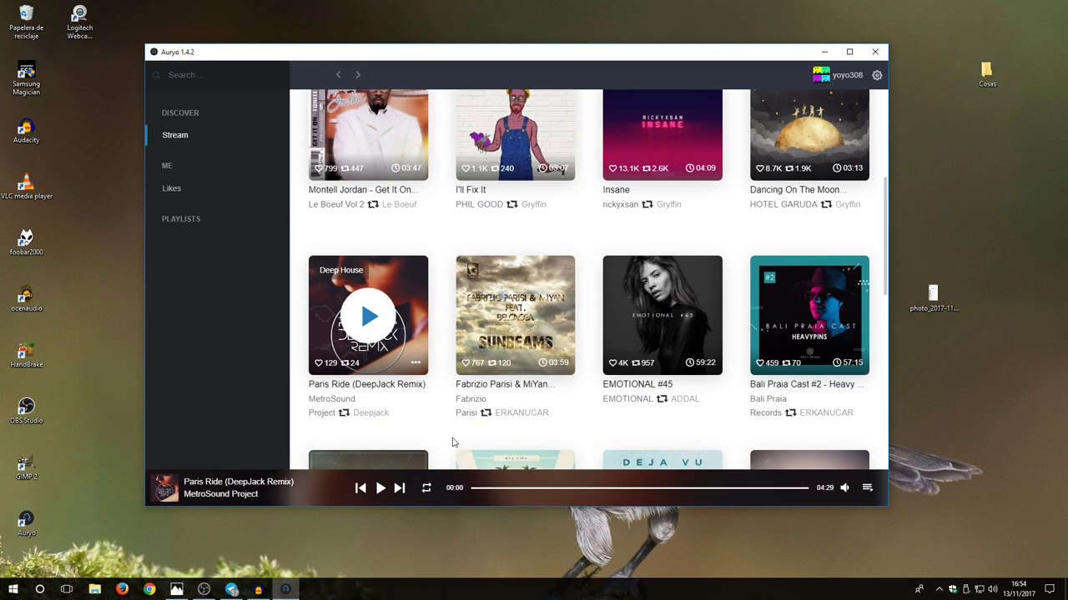
{"action": "left_click", "coordinate": [824, 52]}
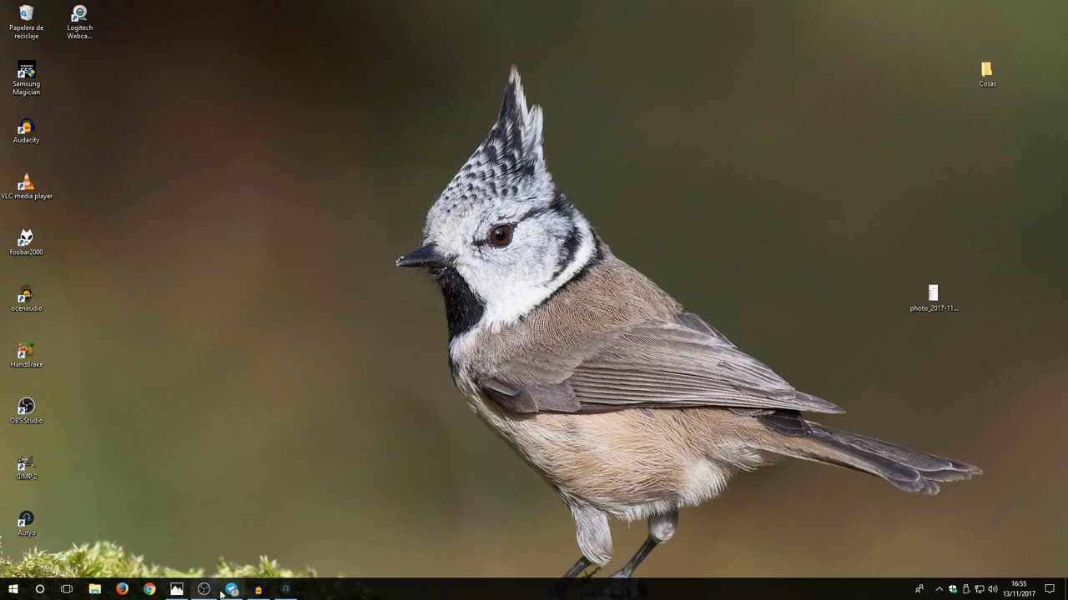
Step: Restore the Audacity and Auryo windows and move Auryo so that Audacity's toolbars stay uncovered
{"action": "left_click", "coordinate": [258, 590]}
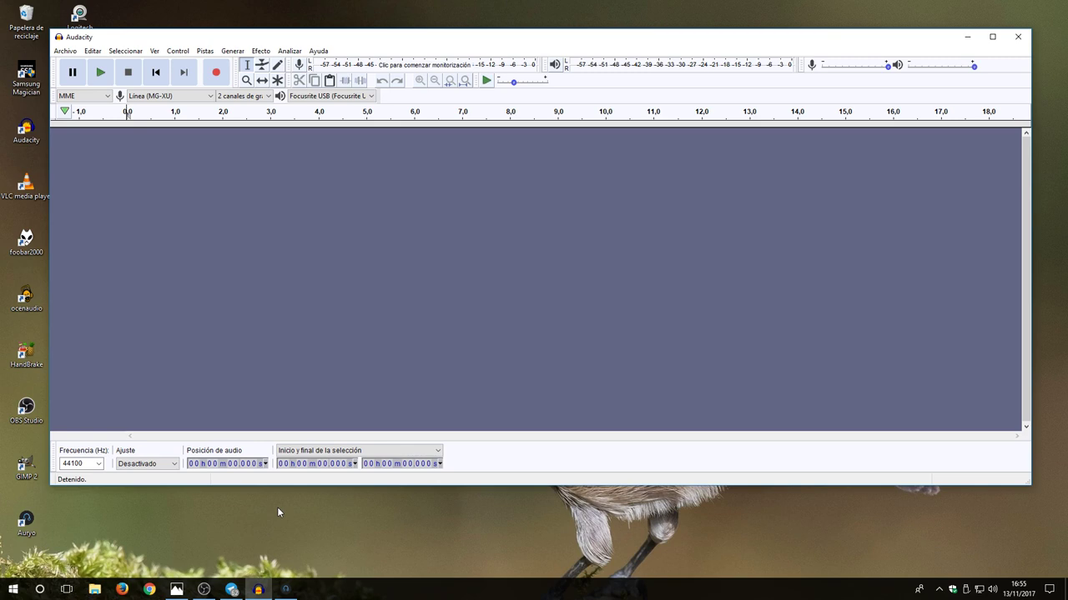
{"action": "left_click", "coordinate": [285, 589]}
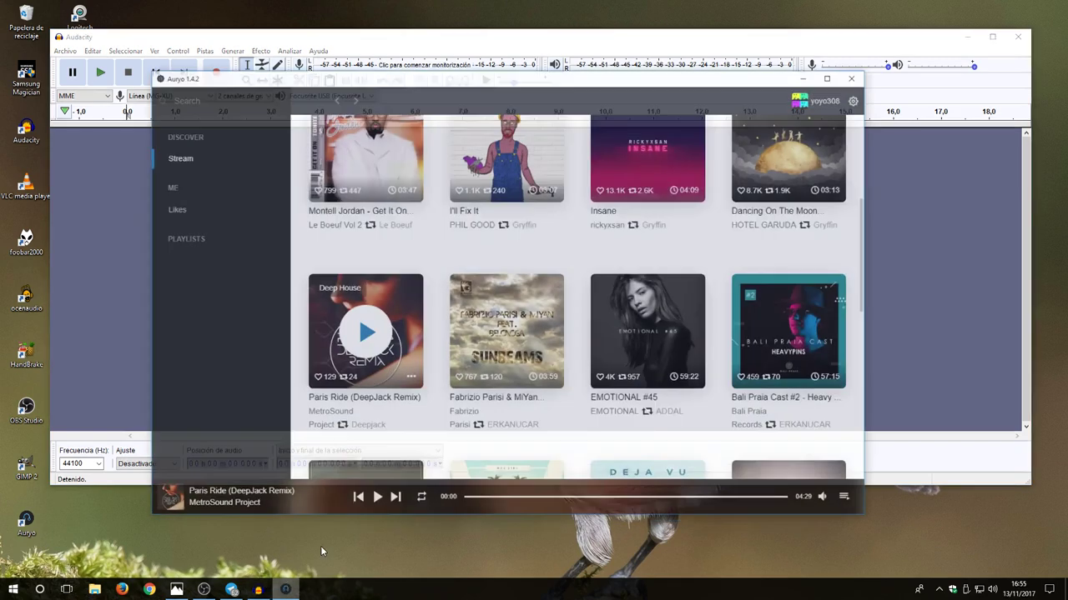
{"action": "left_click_drag", "start_coordinate": [475, 58], "coordinate": [609, 152]}
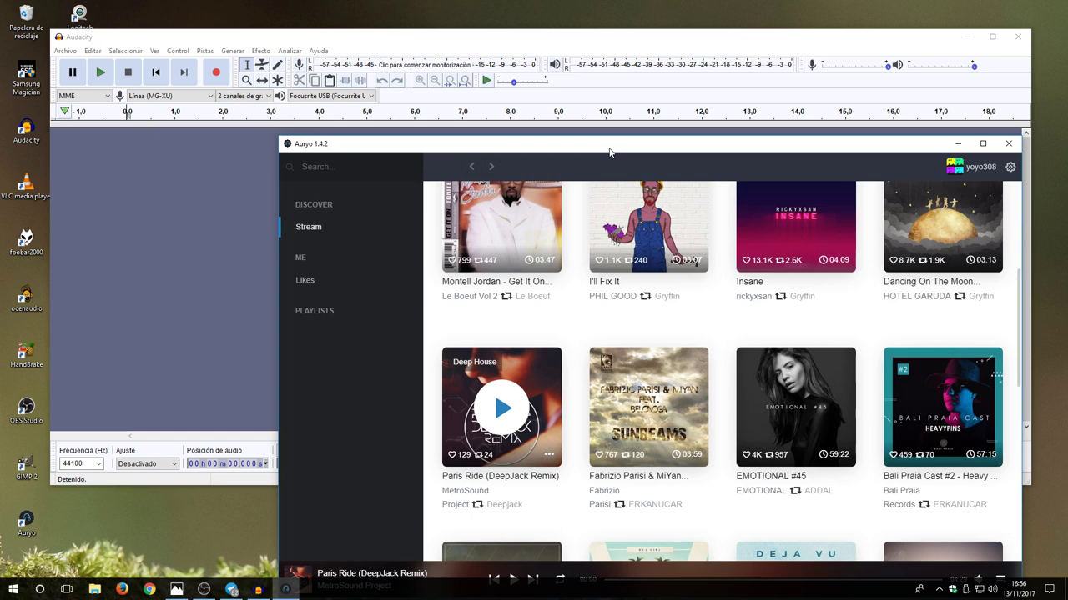
Step: Start recording in Audacity, play "Paris Ride (DeepJack Remix)" in Auryo, and leave only Audacity's window in view
{"action": "left_click", "coordinate": [482, 38]}
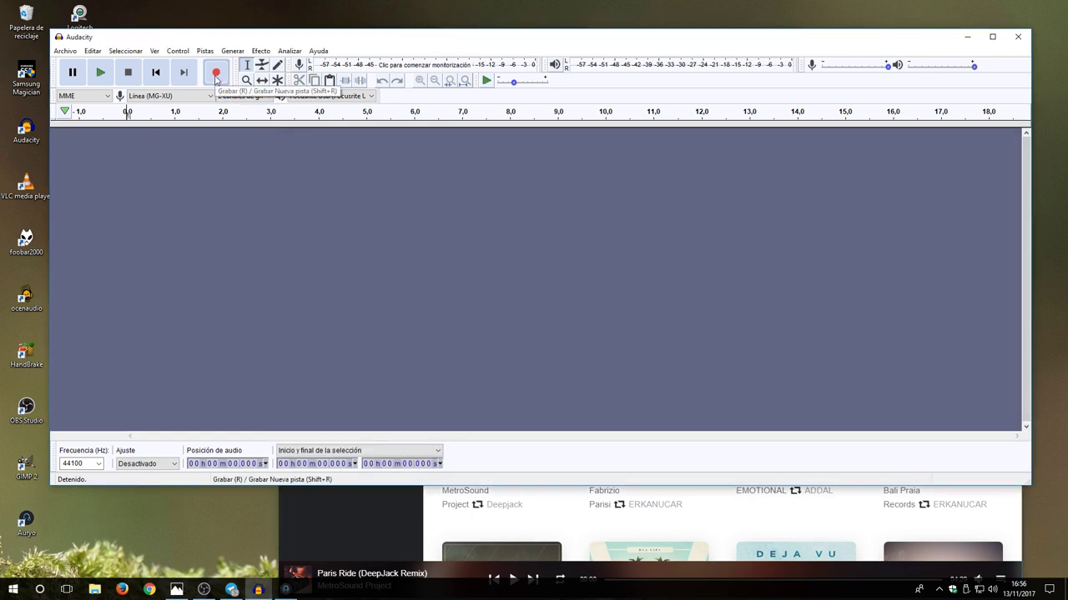
{"action": "left_click", "coordinate": [216, 73]}
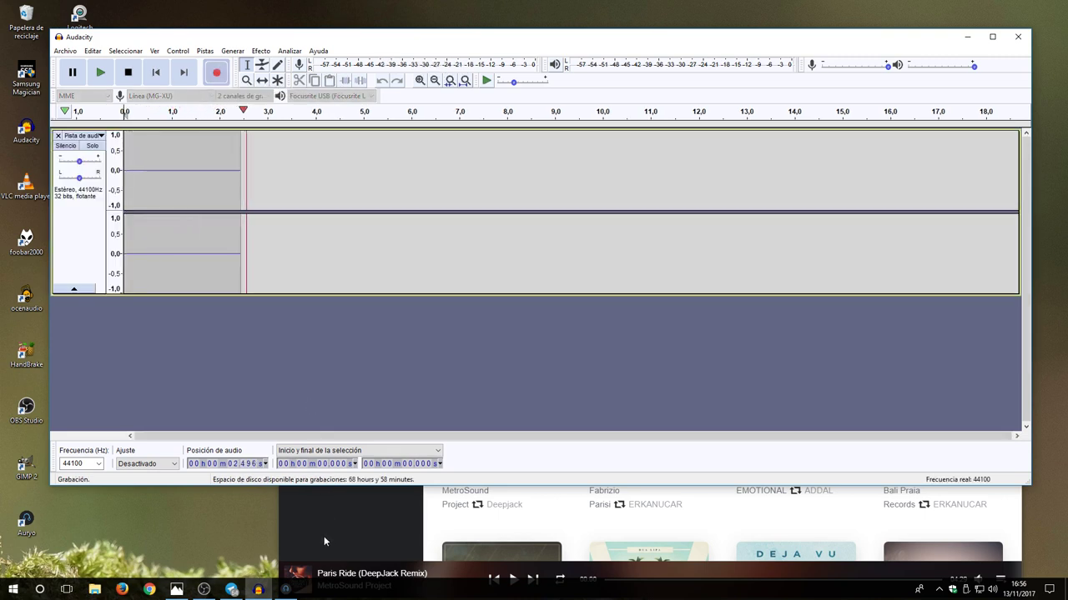
{"action": "left_click", "coordinate": [355, 526]}
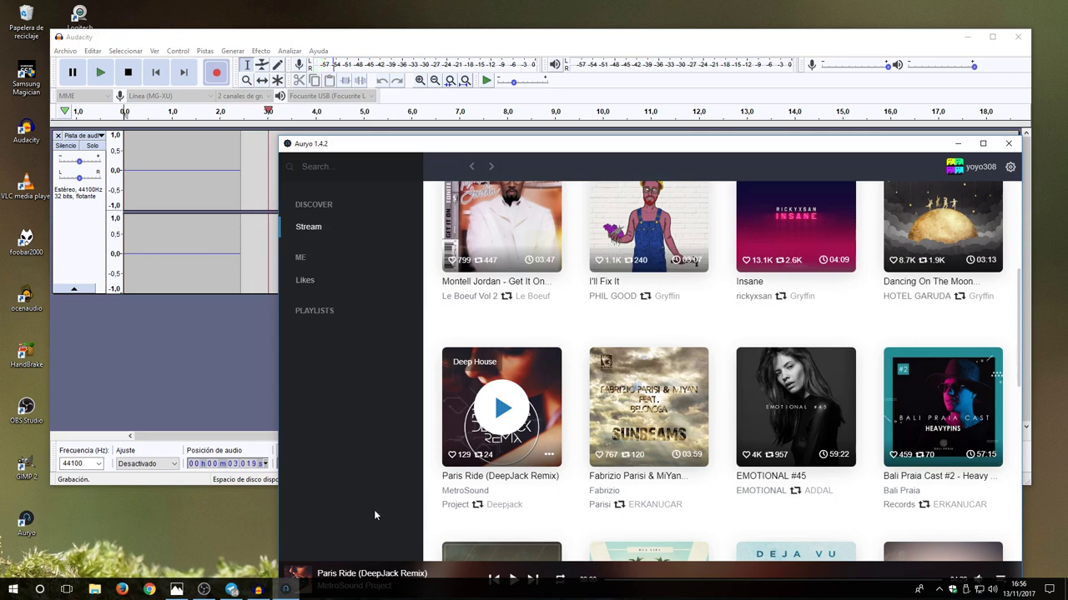
{"action": "left_click", "coordinate": [497, 417]}
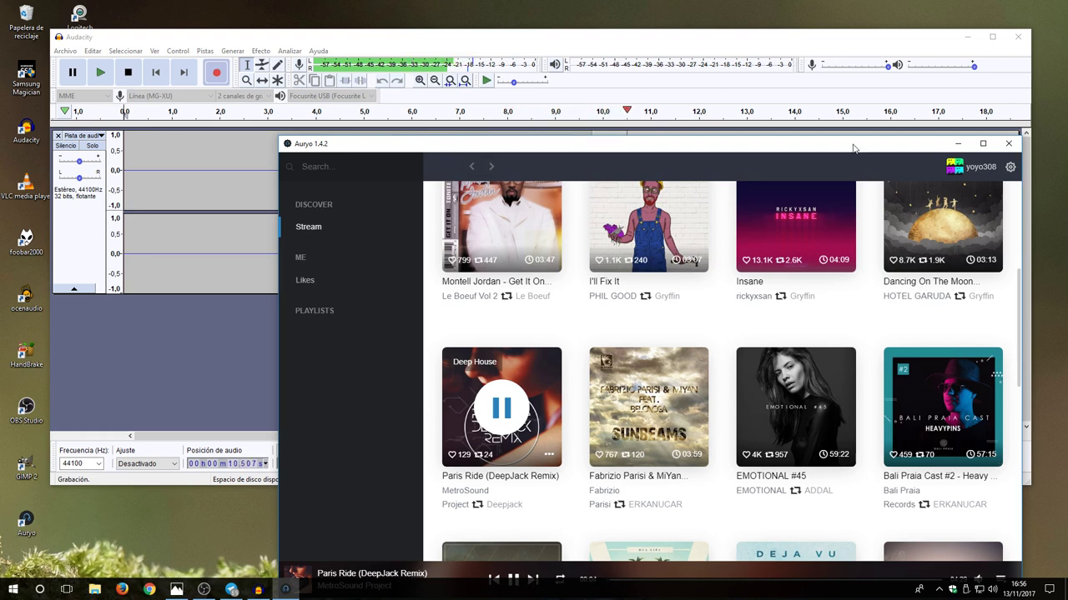
{"action": "left_click", "coordinate": [958, 143]}
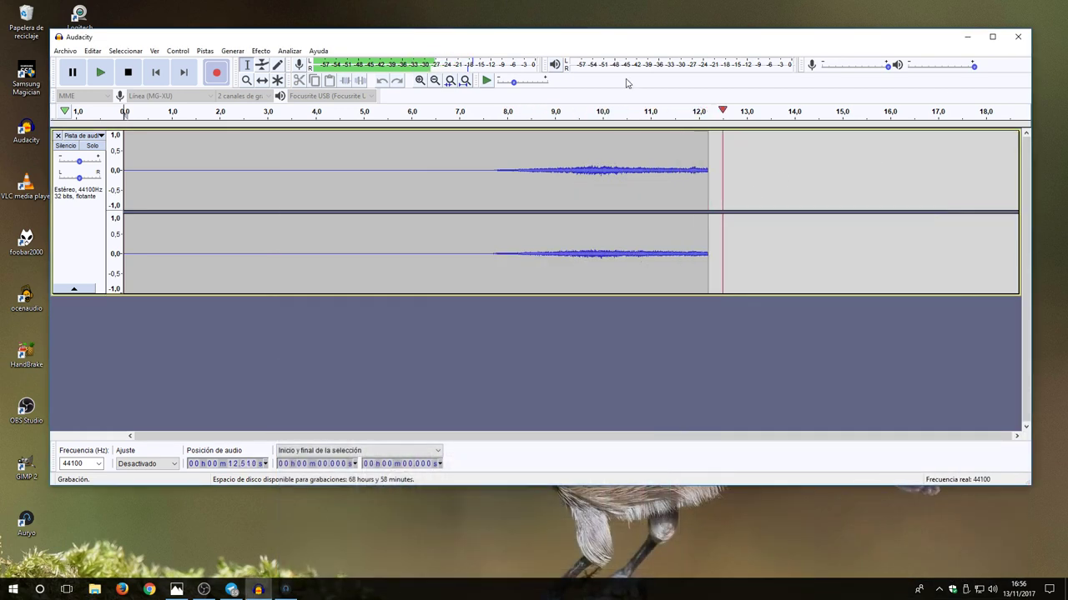
{"action": "left_click_drag", "start_coordinate": [598, 40], "coordinate": [581, 32]}
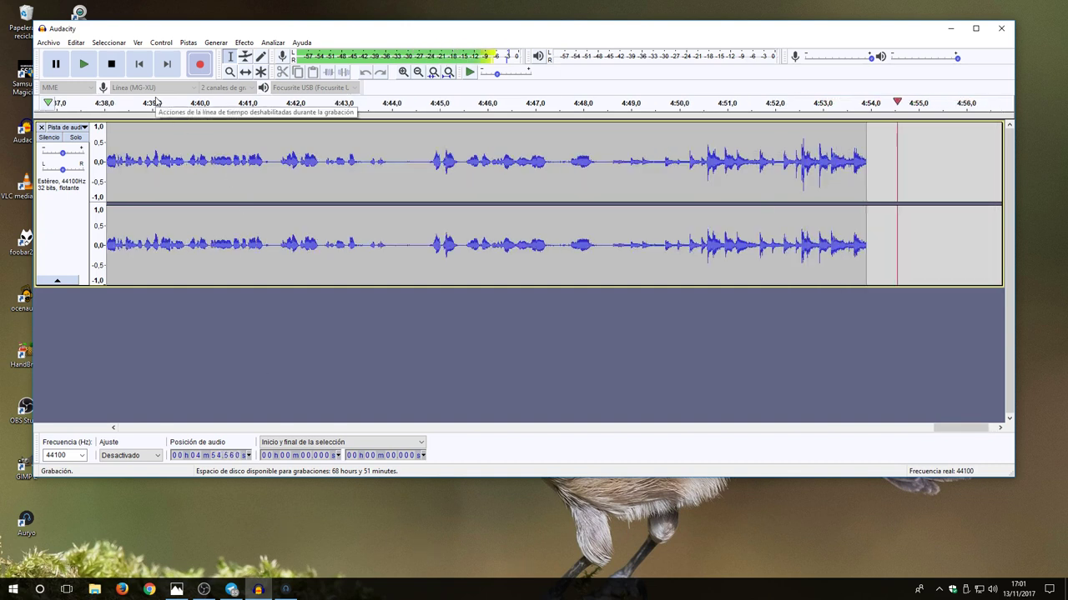
Step: Stop the Audacity recording, then switch to Auryo, move its window up and pause playback
{"action": "left_click", "coordinate": [112, 65]}
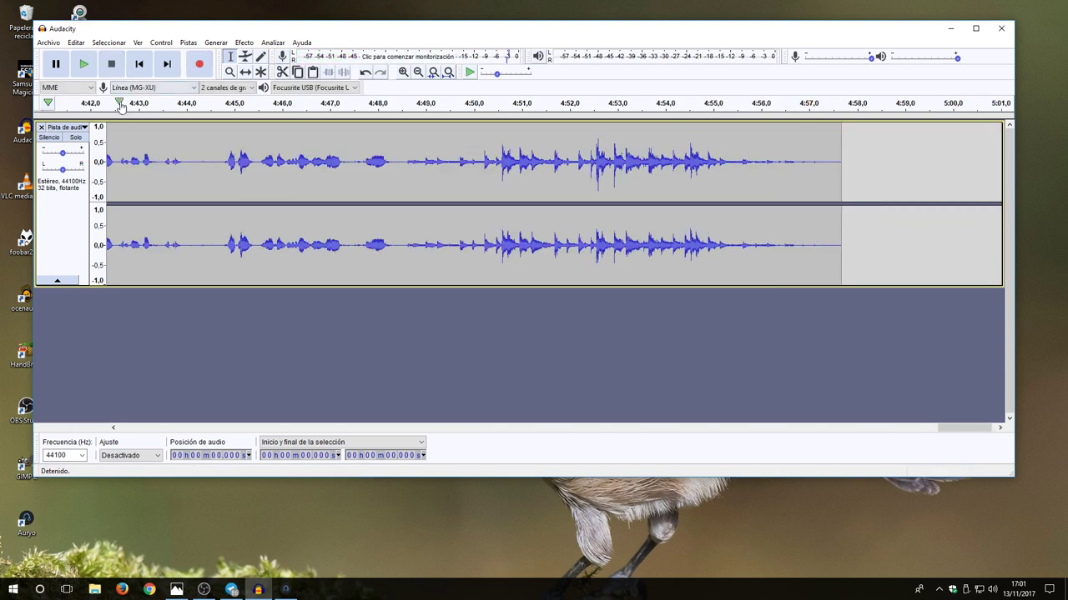
{"action": "mouse_move", "coordinate": [289, 595]}
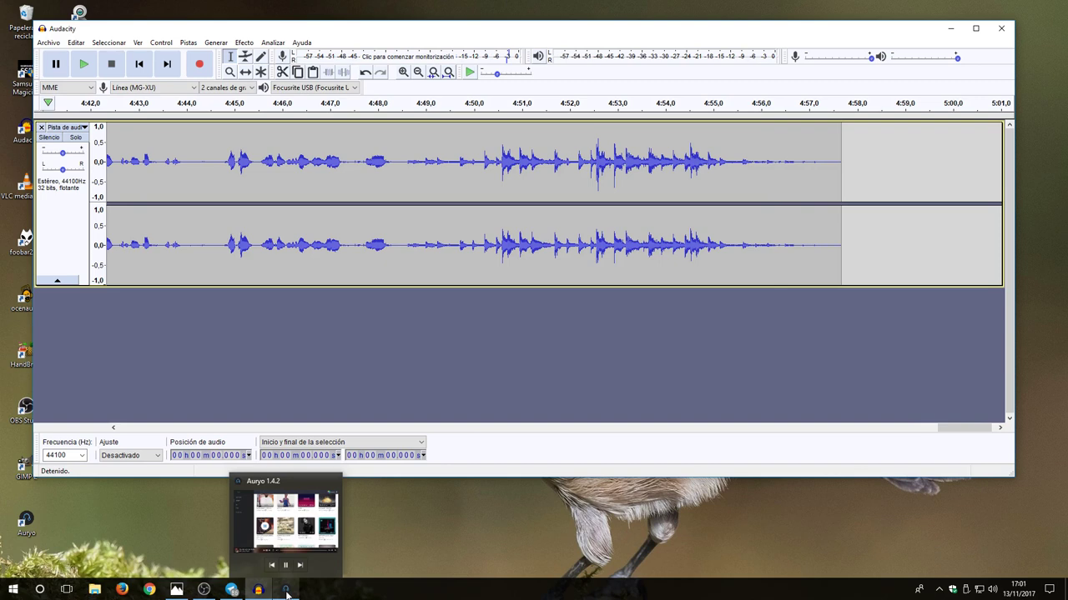
{"action": "left_click", "coordinate": [287, 593]}
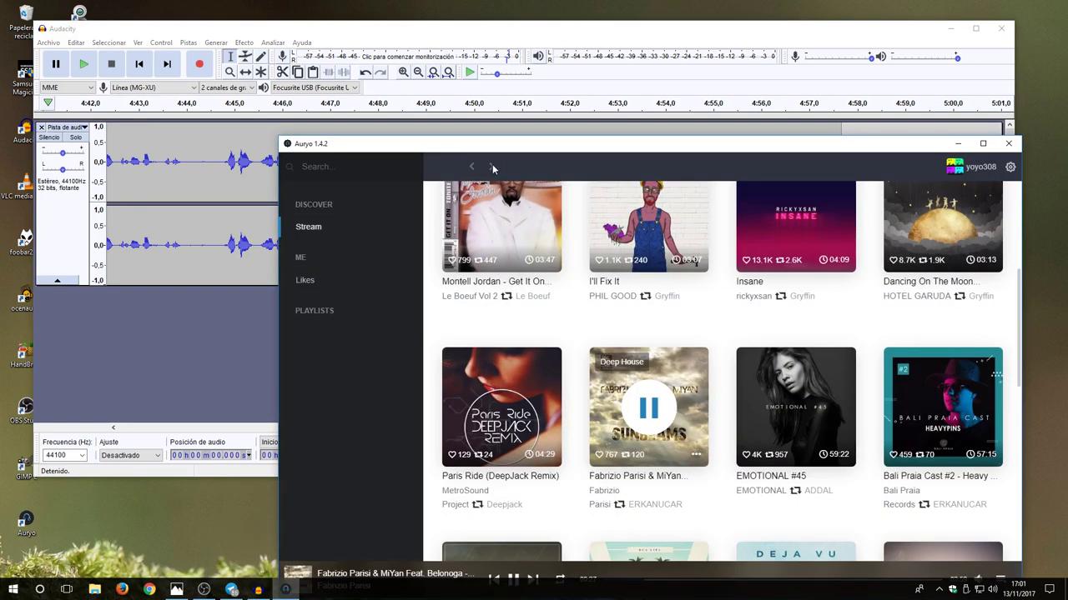
{"action": "left_click_drag", "start_coordinate": [481, 146], "coordinate": [386, 55]}
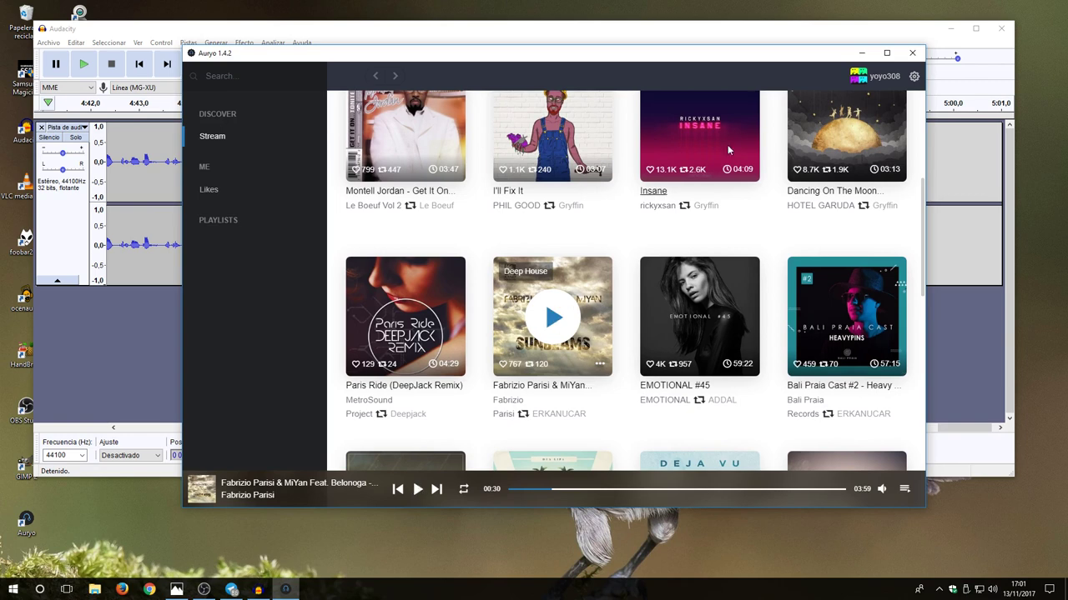
Step: Minimize Auryo and play back the recording's opening in Audacity from about the 7-second mark, stopping after a few seconds
{"action": "left_click", "coordinate": [862, 52]}
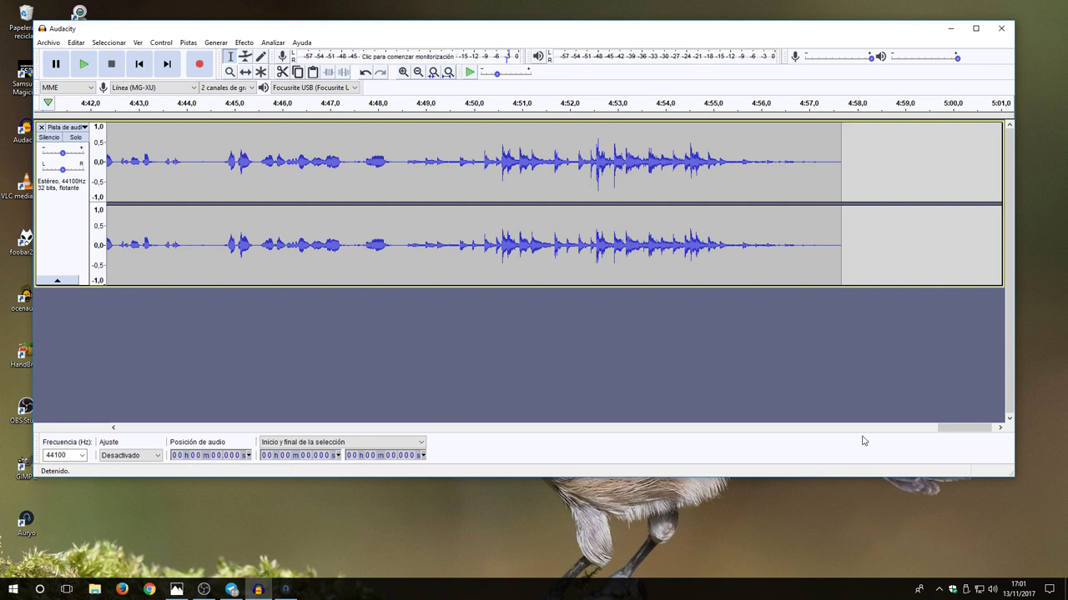
{"action": "left_click_drag", "start_coordinate": [972, 437], "coordinate": [45, 431]}
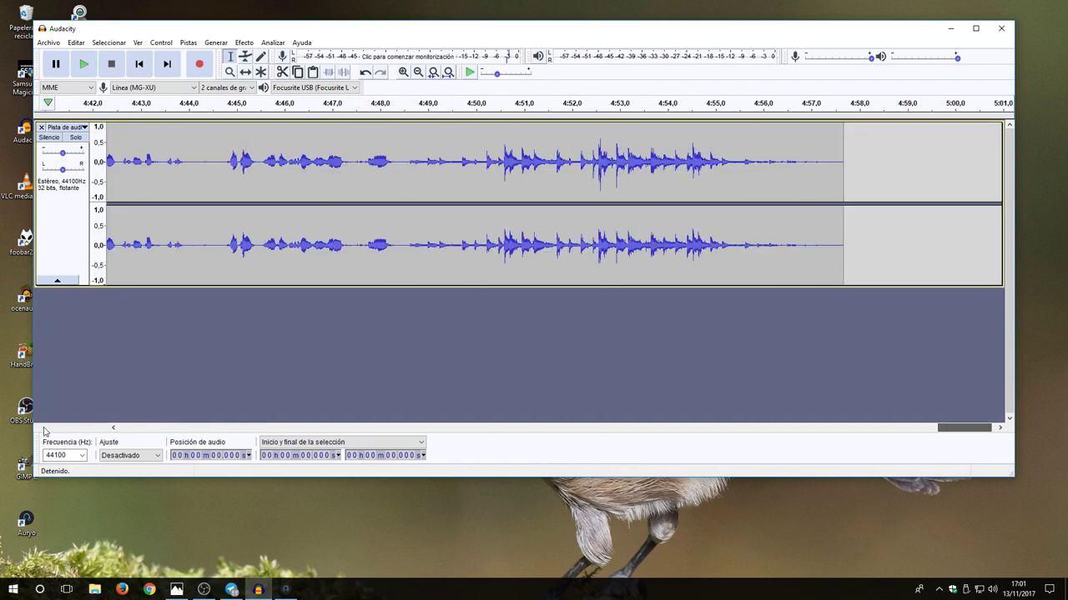
{"action": "left_click_drag", "start_coordinate": [958, 429], "coordinate": [134, 428]}
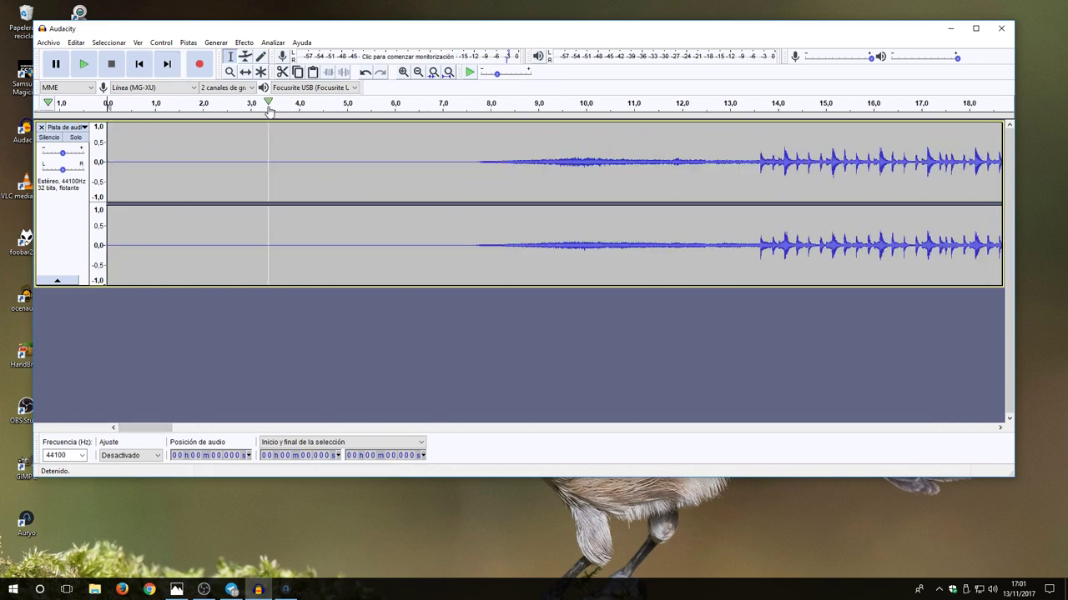
{"action": "left_click", "coordinate": [334, 109]}
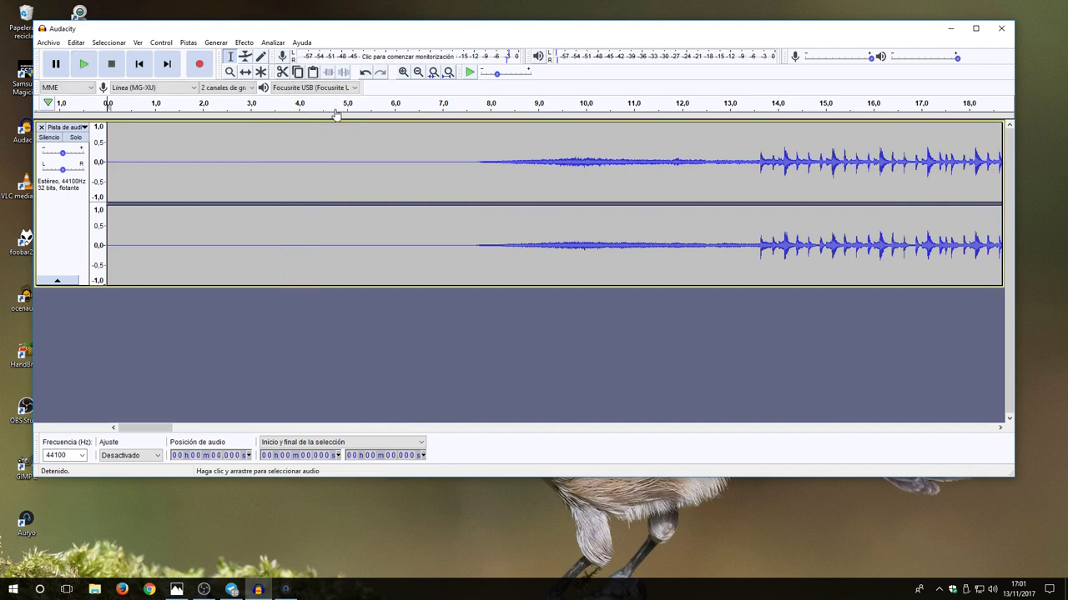
{"action": "left_click", "coordinate": [456, 104]}
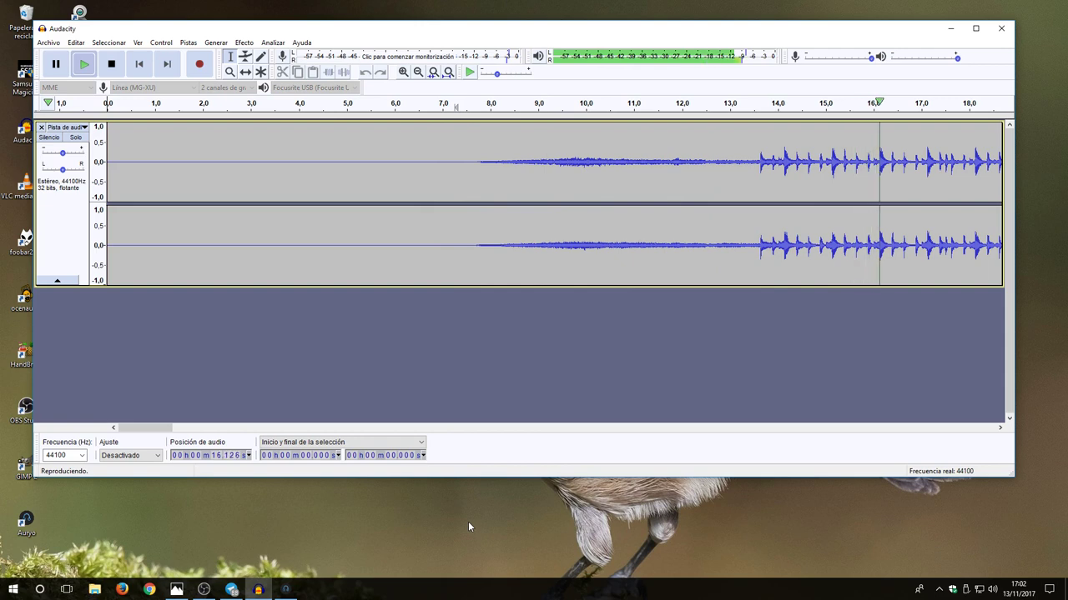
{"action": "key", "text": "space"}
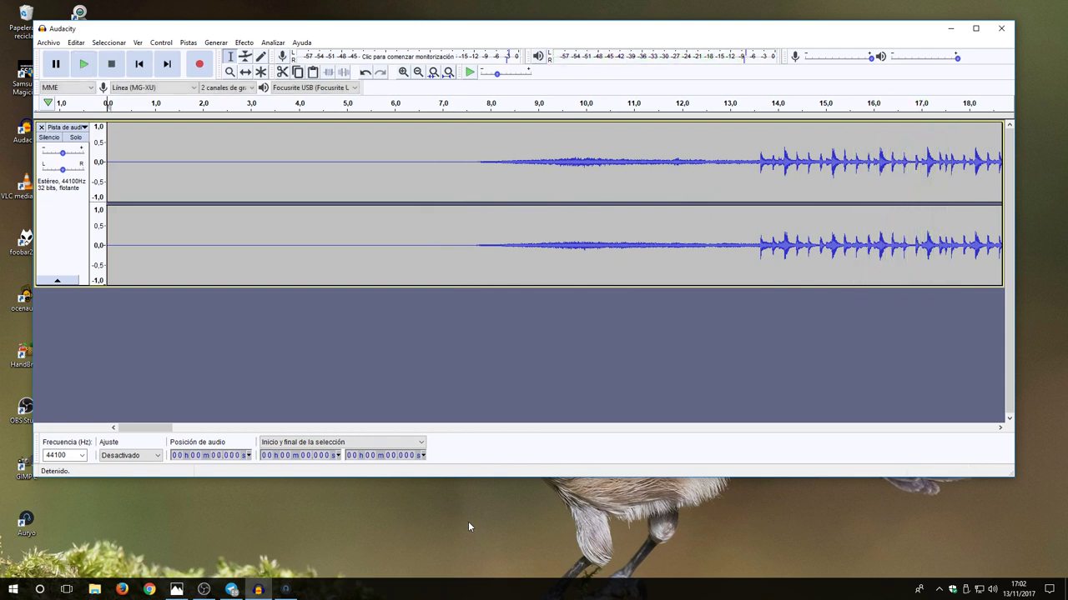
Step: Play back a passage of the recording from about 1:07.5 and stop it
{"action": "left_click_drag", "start_coordinate": [146, 428], "coordinate": [325, 429]}
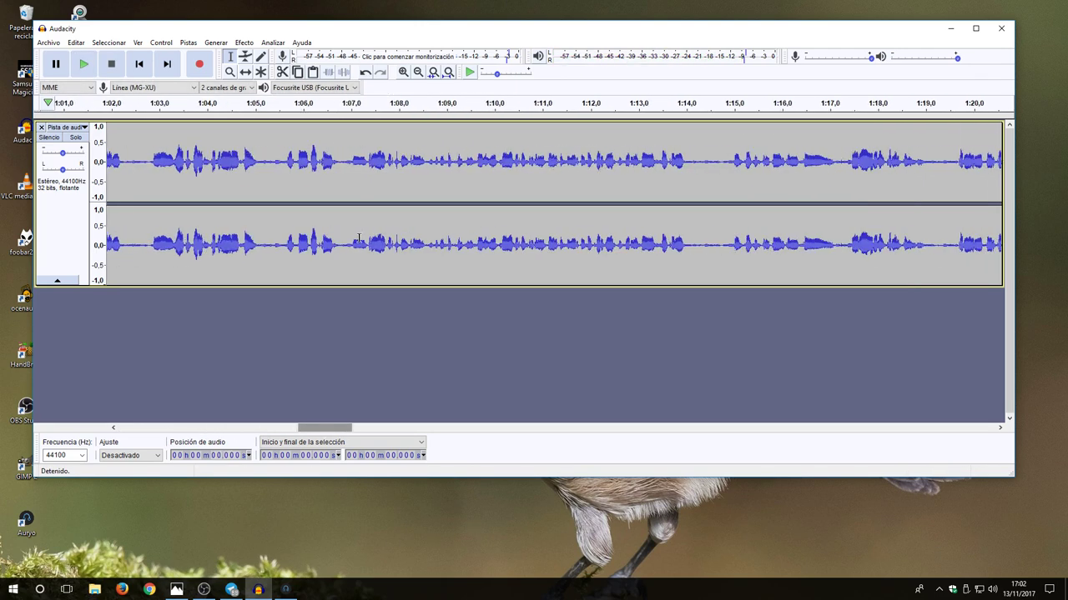
{"action": "left_click", "coordinate": [379, 105]}
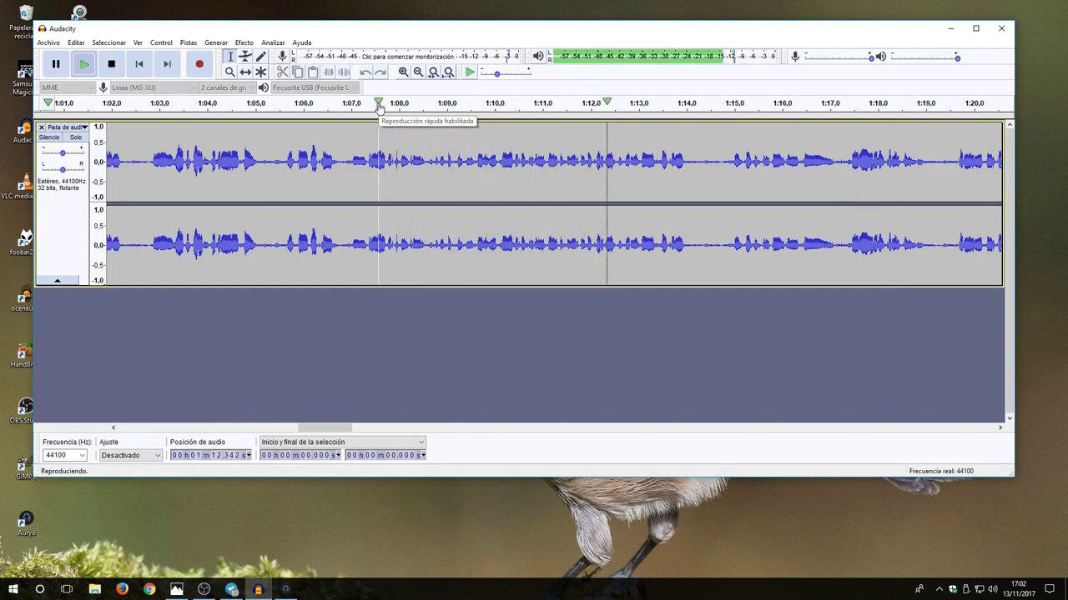
{"action": "key", "text": "space"}
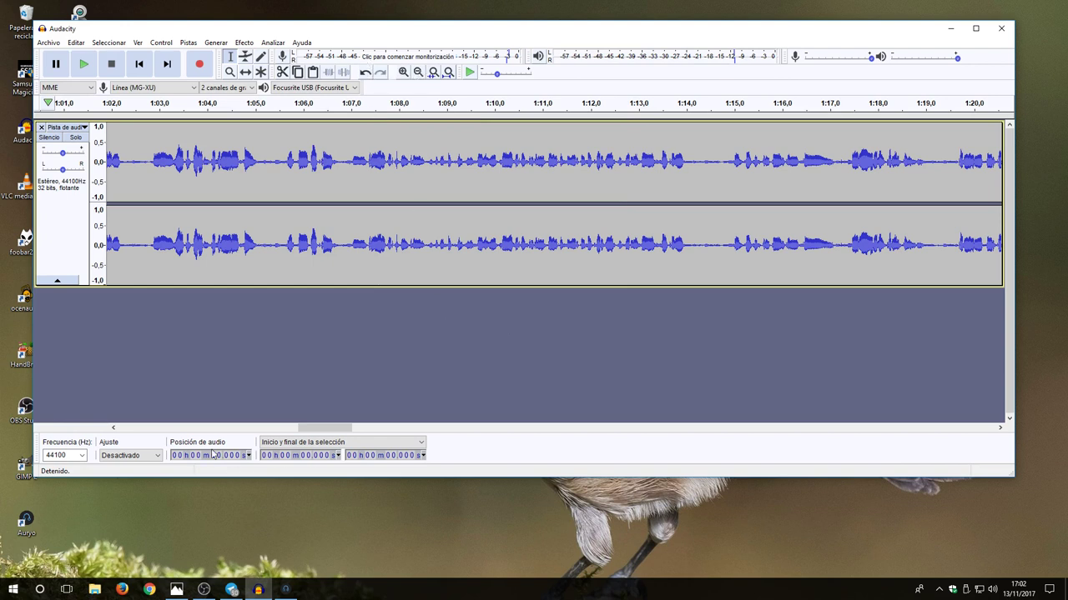
Step: Play back the lead-in silence at the start of the recording from about 5.5 seconds and stop
{"action": "left_click_drag", "start_coordinate": [314, 428], "coordinate": [139, 429]}
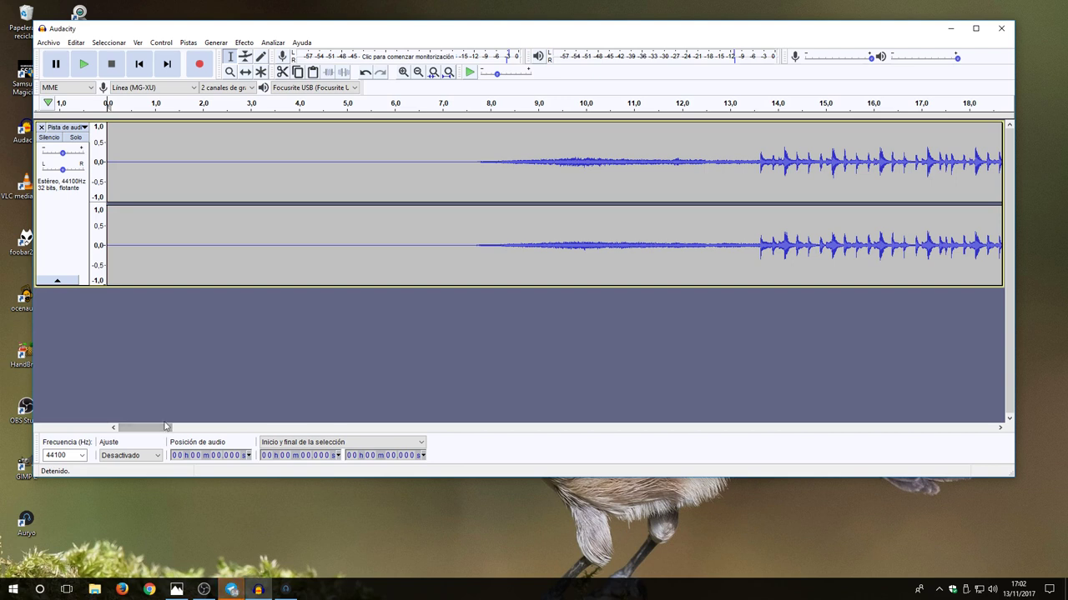
{"action": "left_click", "coordinate": [372, 117]}
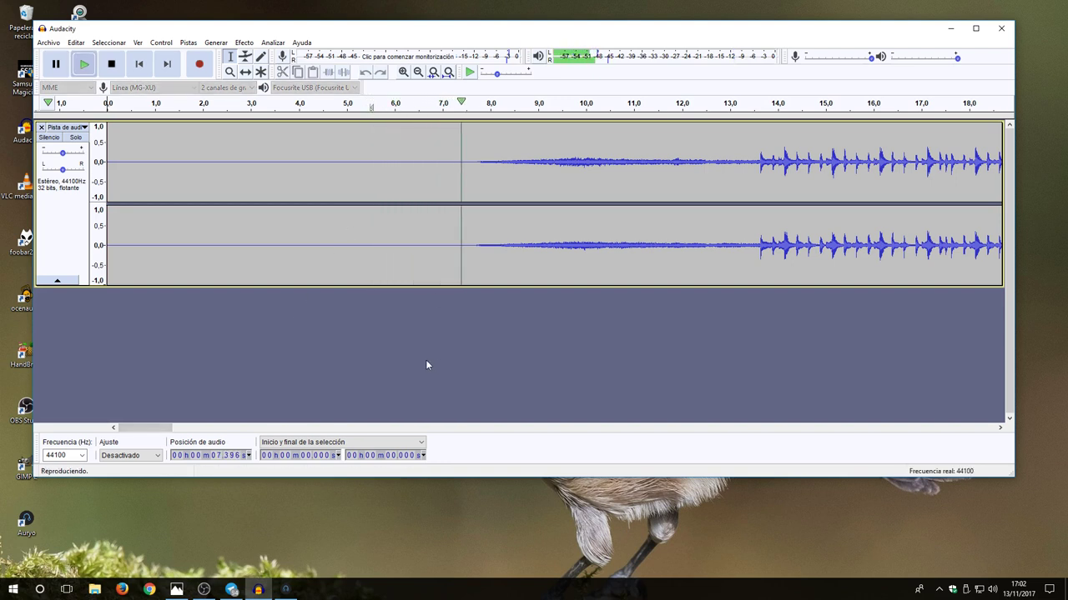
{"action": "key", "text": "space"}
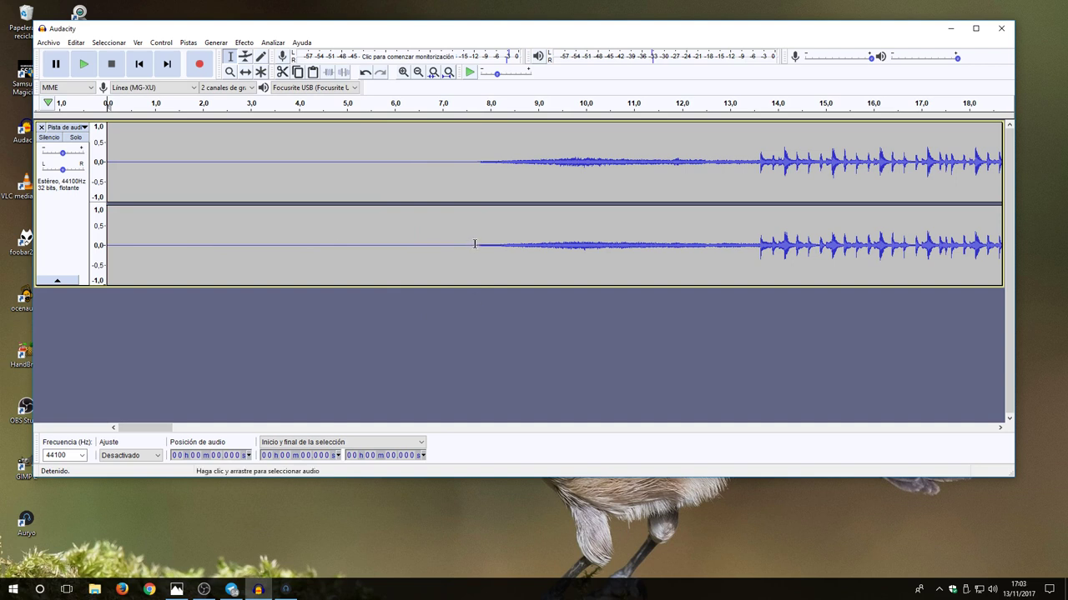
Step: Select the silence from the track's start to about 7.7 seconds and delete it
{"action": "left_click_drag", "start_coordinate": [474, 244], "coordinate": [463, 244]}
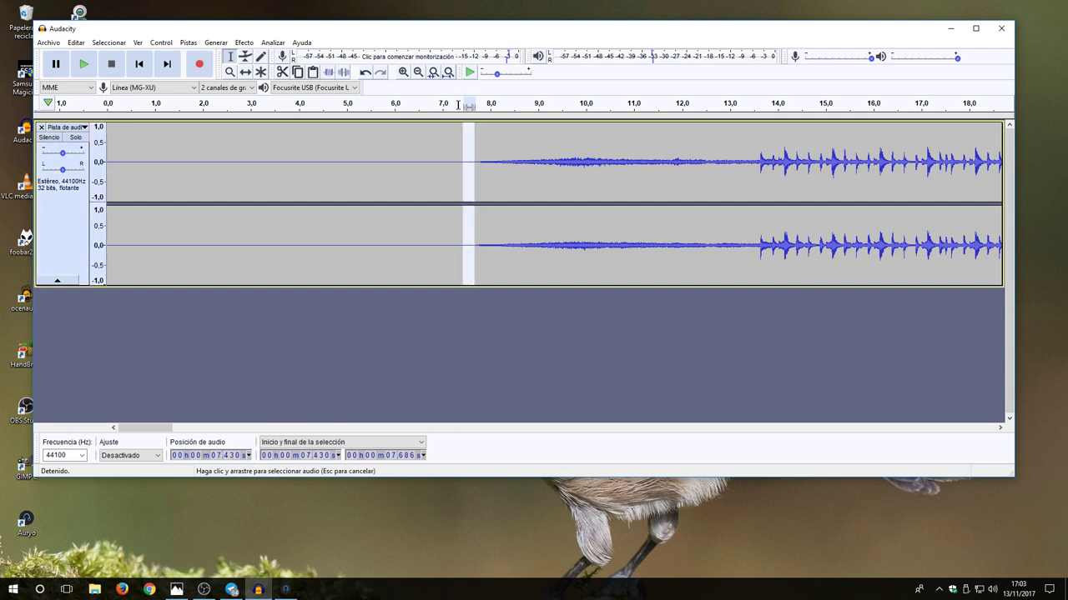
{"action": "left_click_drag", "start_coordinate": [294, 146], "coordinate": [101, 134]}
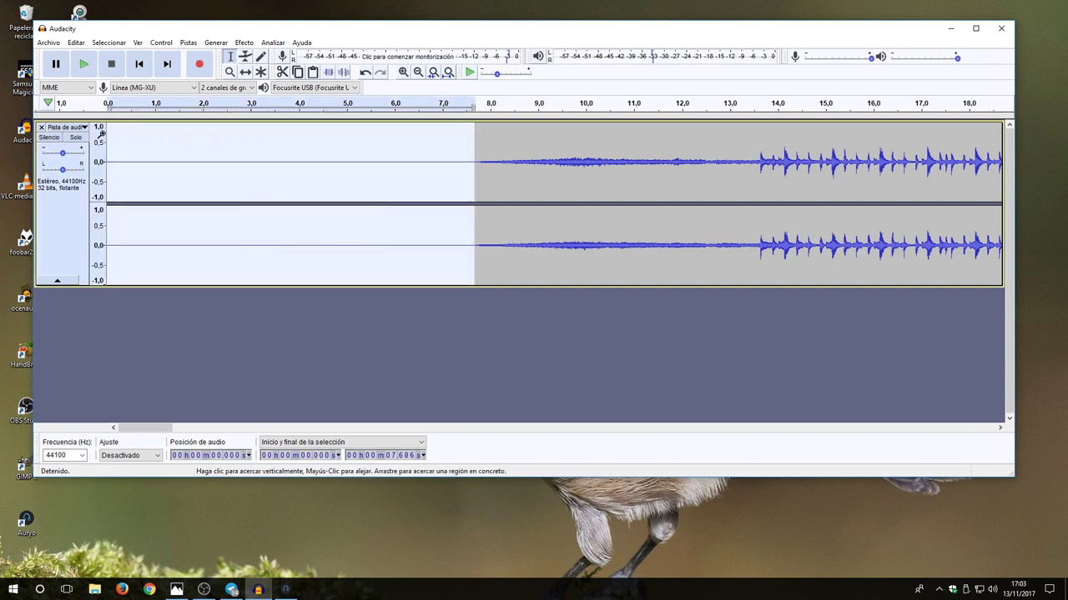
{"action": "left_click", "coordinate": [76, 44]}
{"action": "left_click", "coordinate": [92, 96]}
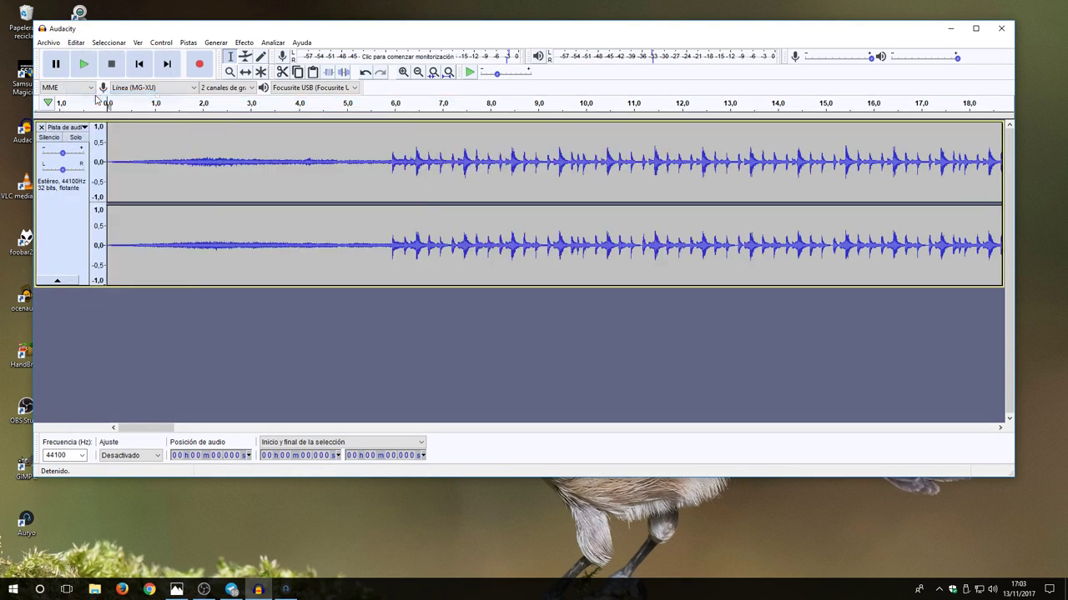
Step: Play back the trimmed beginning of the track and its closing seconds from about 4:46, and stop playback
{"action": "key", "text": "space"}
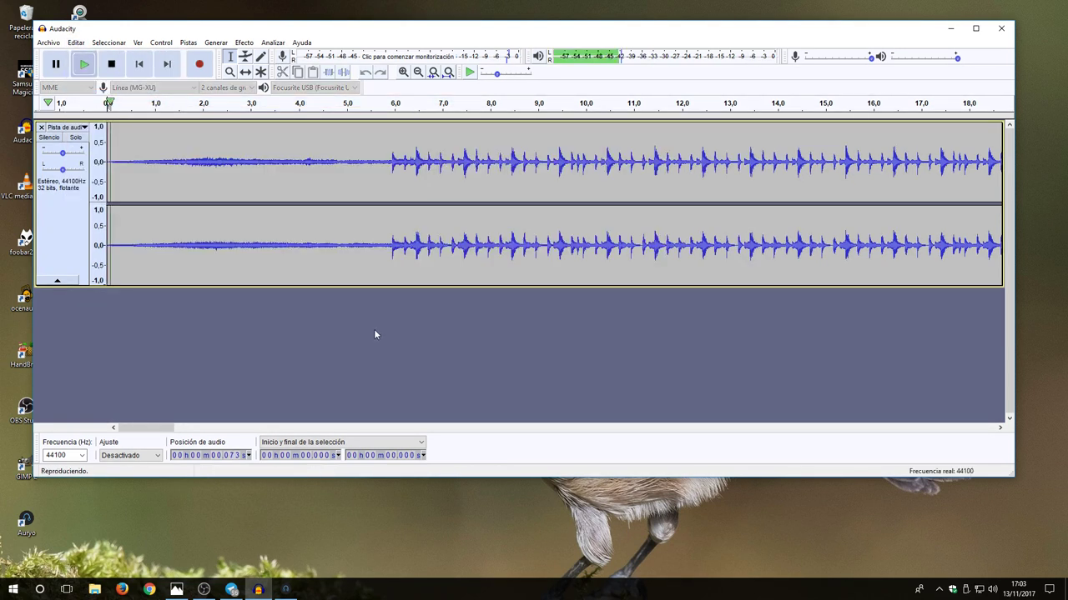
{"action": "key", "text": "space"}
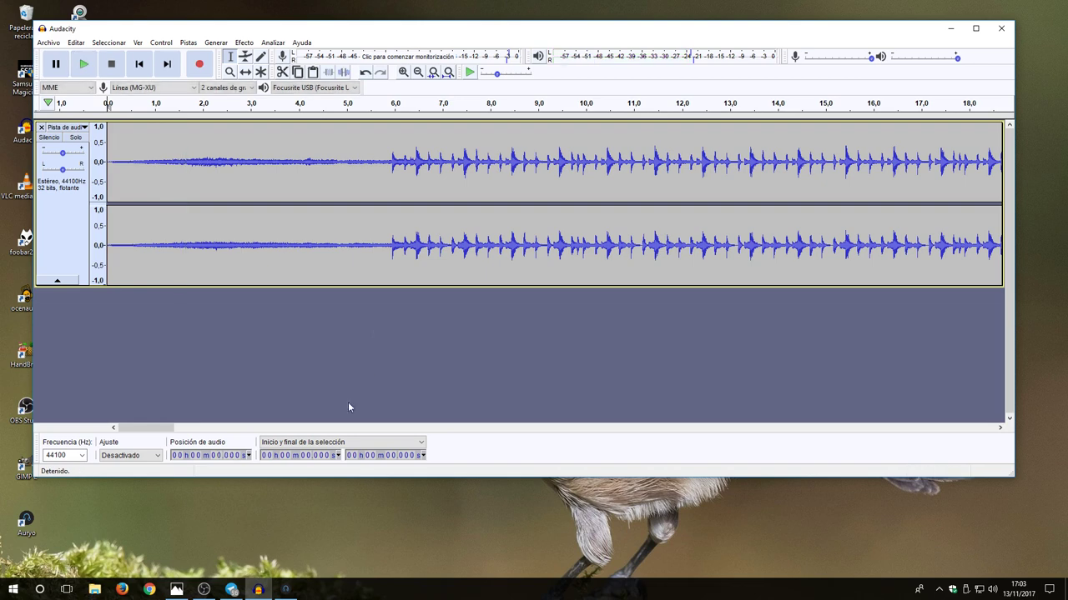
{"action": "left_click_drag", "start_coordinate": [143, 428], "coordinate": [984, 428]}
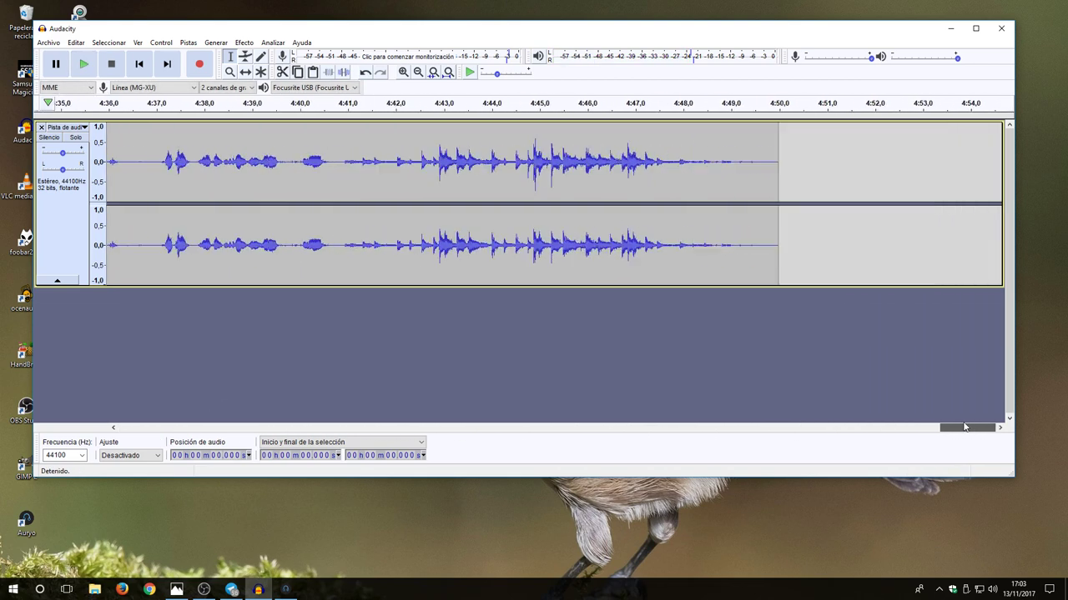
{"action": "left_click", "coordinate": [605, 104]}
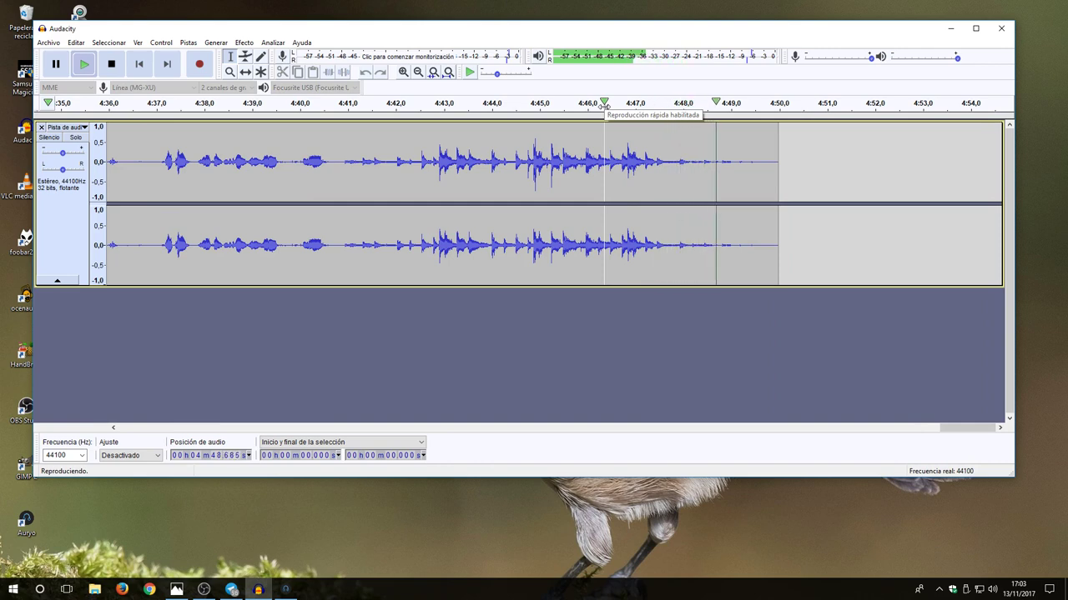
{"action": "key", "text": "space"}
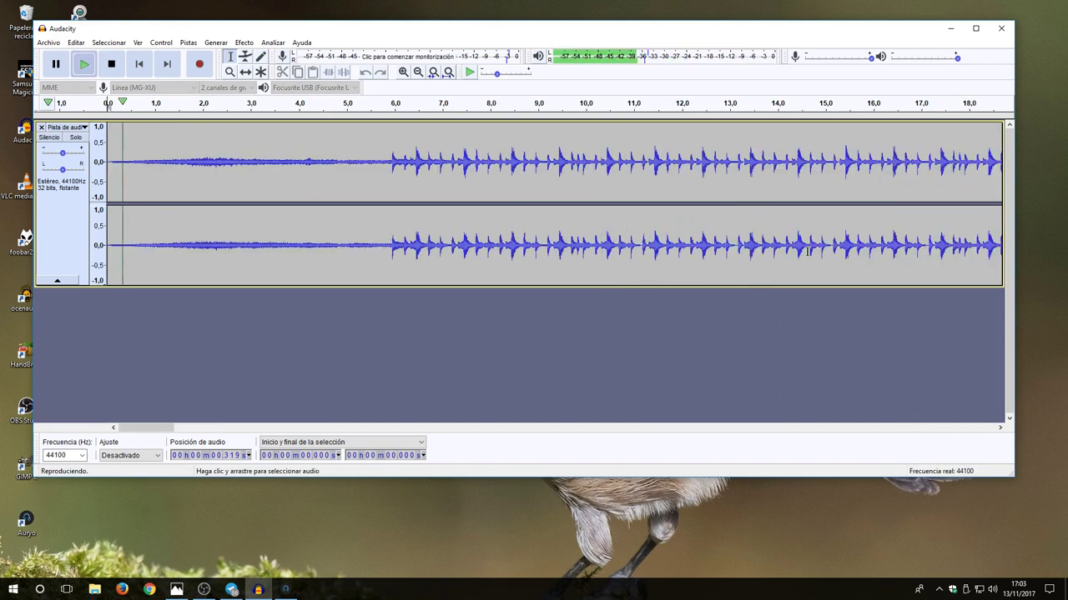
{"action": "key", "text": "space"}
Step: Select the silent tail from about 4:49 to past the end of the track and delete it
{"action": "left_click_drag", "start_coordinate": [143, 433], "coordinate": [994, 431]}
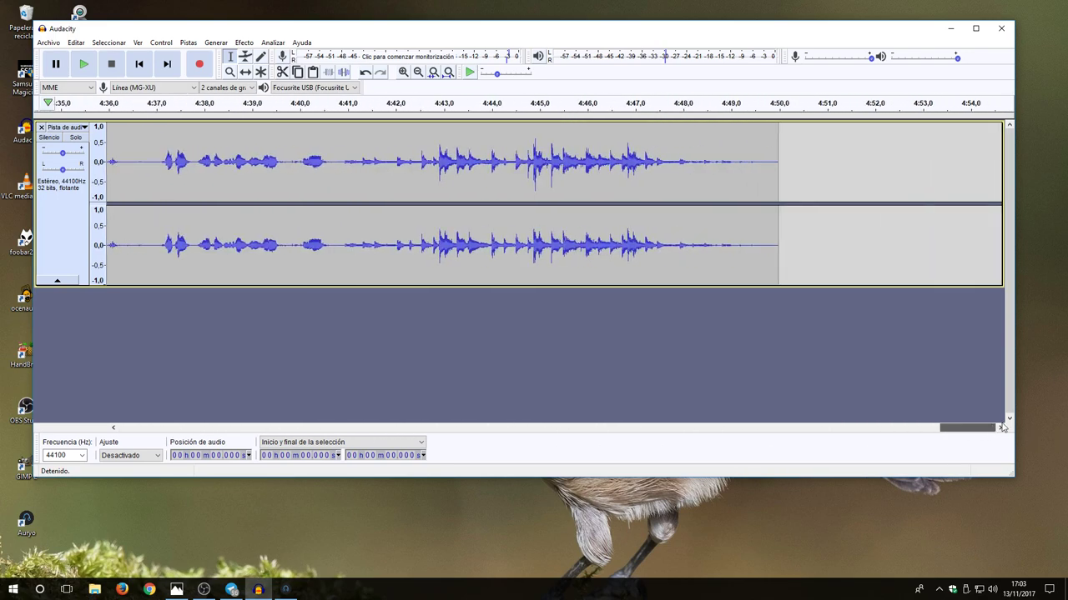
{"action": "left_click_drag", "start_coordinate": [803, 264], "coordinate": [729, 141]}
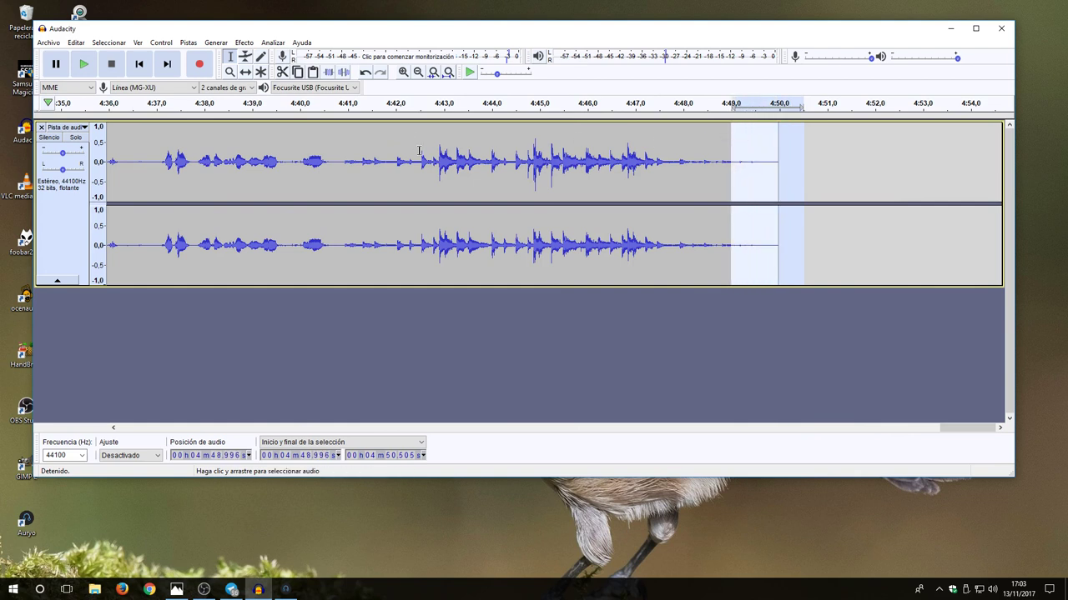
{"action": "left_click", "coordinate": [76, 43]}
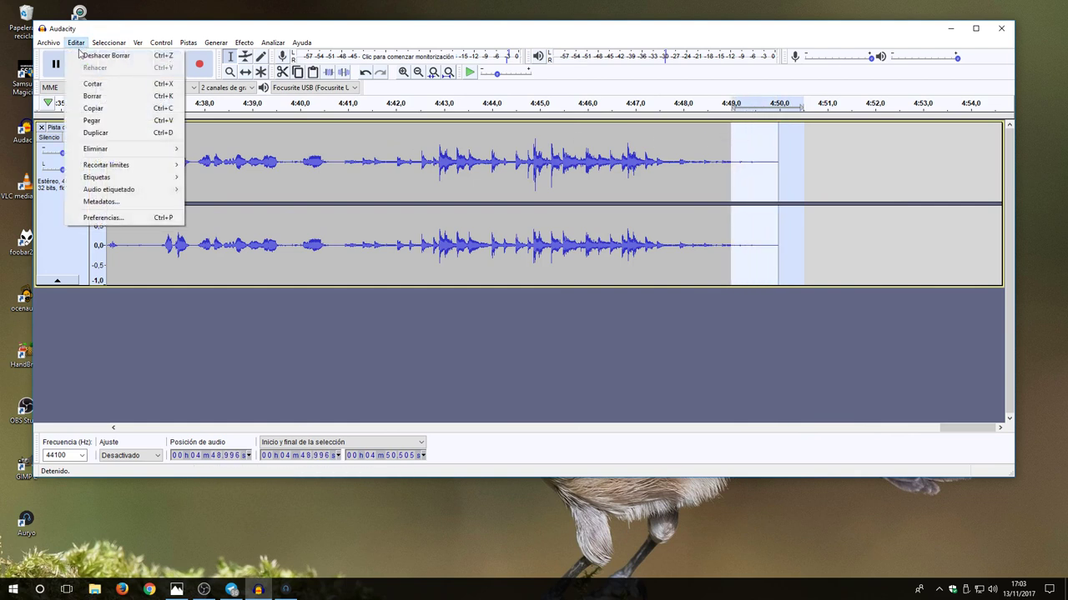
{"action": "left_click", "coordinate": [93, 96]}
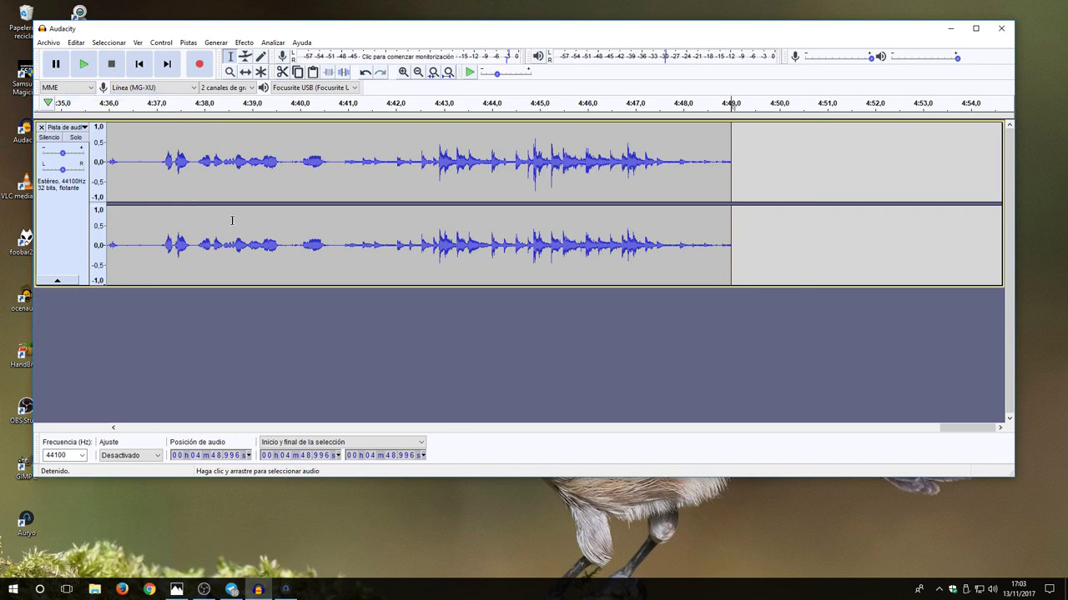
{"action": "left_click_drag", "start_coordinate": [988, 429], "coordinate": [157, 428]}
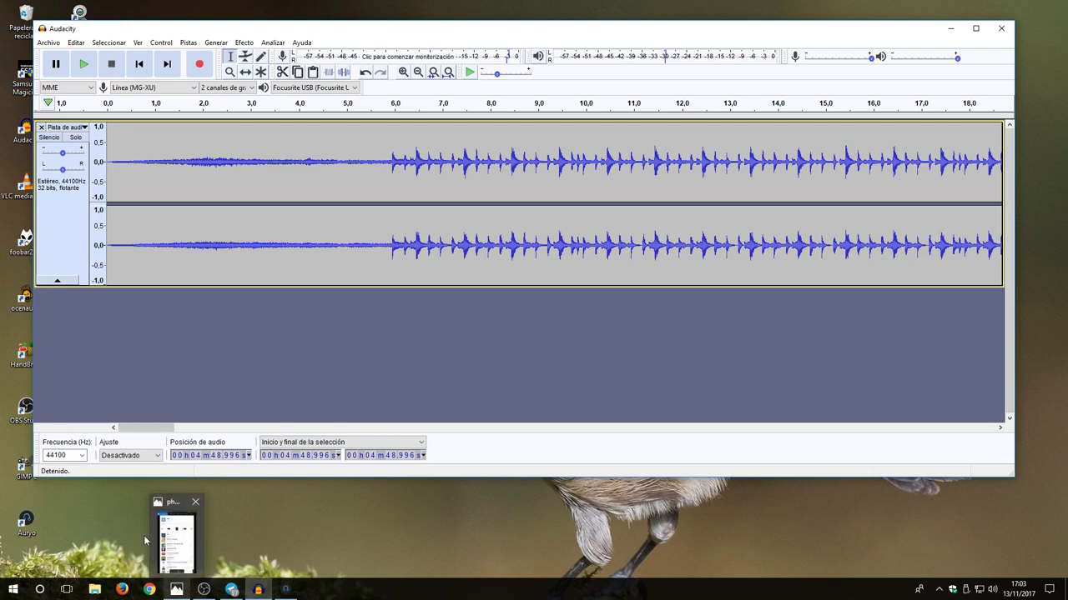
Step: Switch to Firefox and open loudmax.blogspot.com to view the LoudMax plugin's download page
{"action": "left_click", "coordinate": [123, 590]}
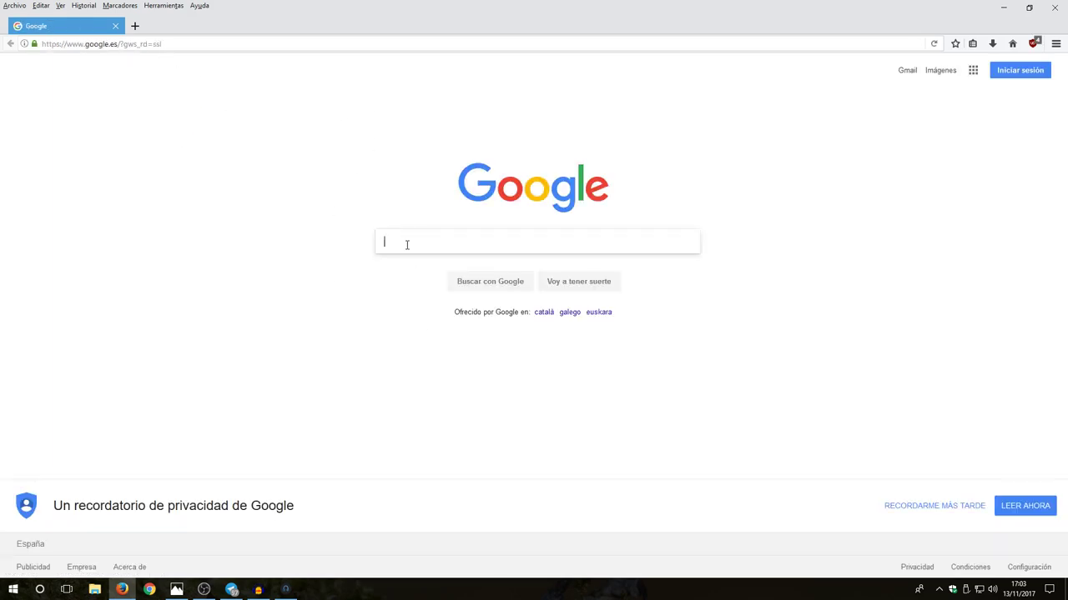
{"action": "left_click_drag", "start_coordinate": [173, 44], "coordinate": [40, 42]}
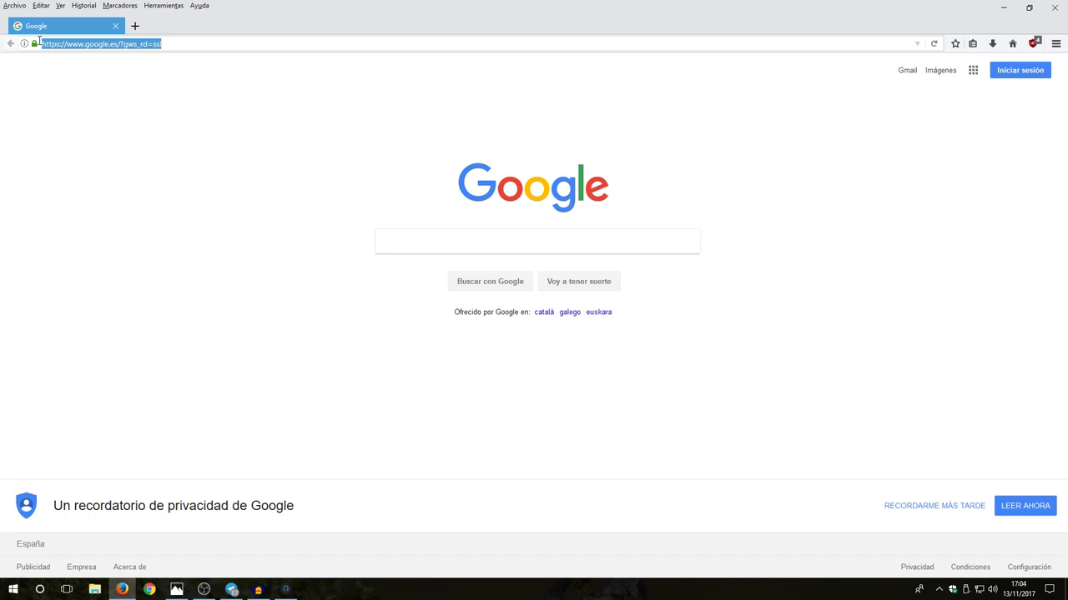
{"action": "key", "text": "BackSpace"}
{"action": "type", "text": "lo"}
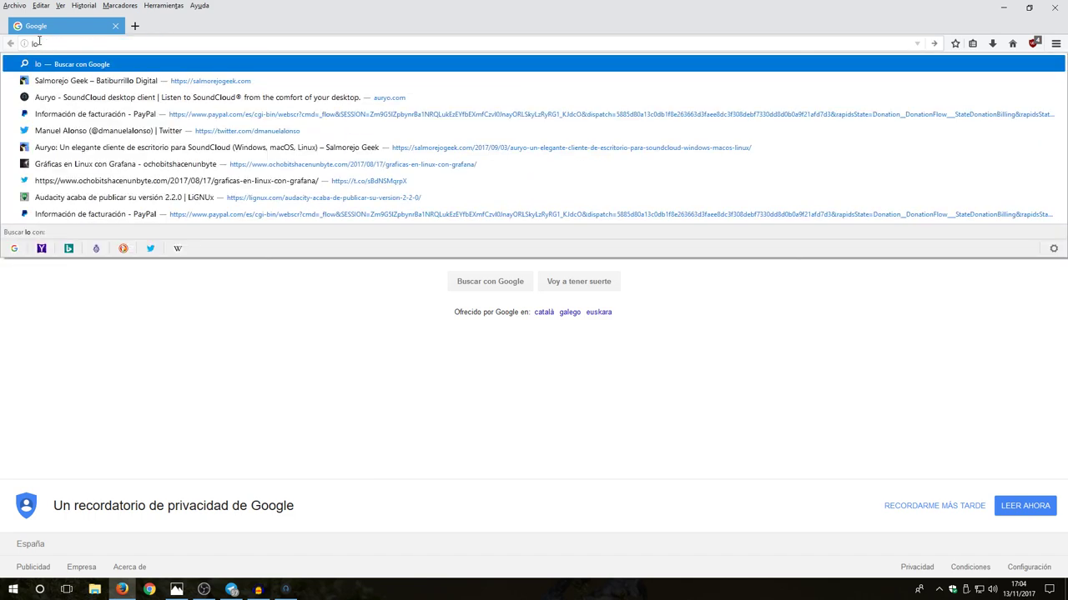
{"action": "type", "text": "ud"}
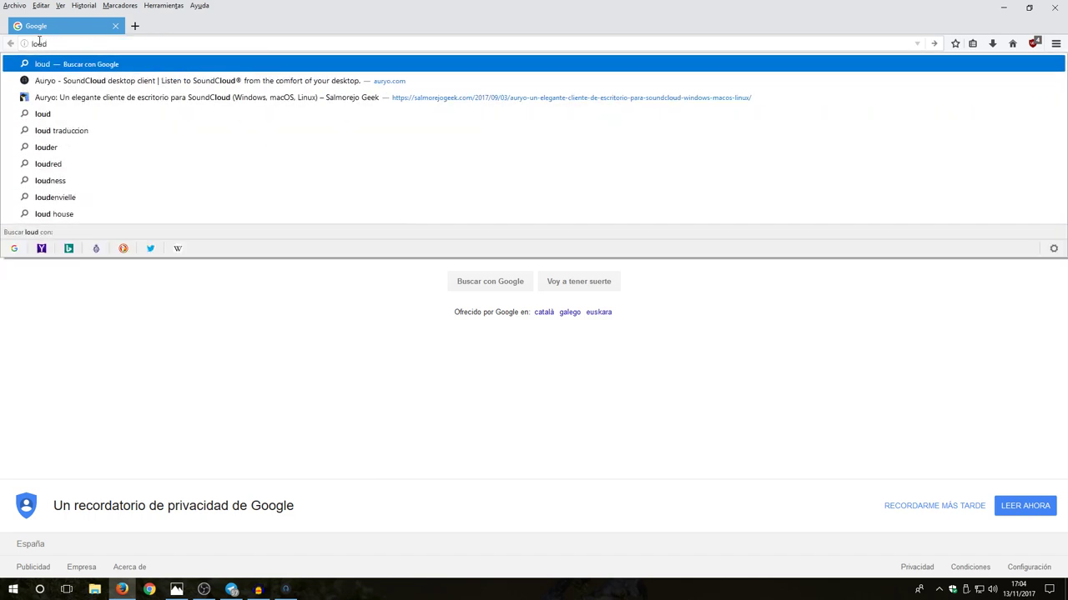
{"action": "type", "text": "max.blo"}
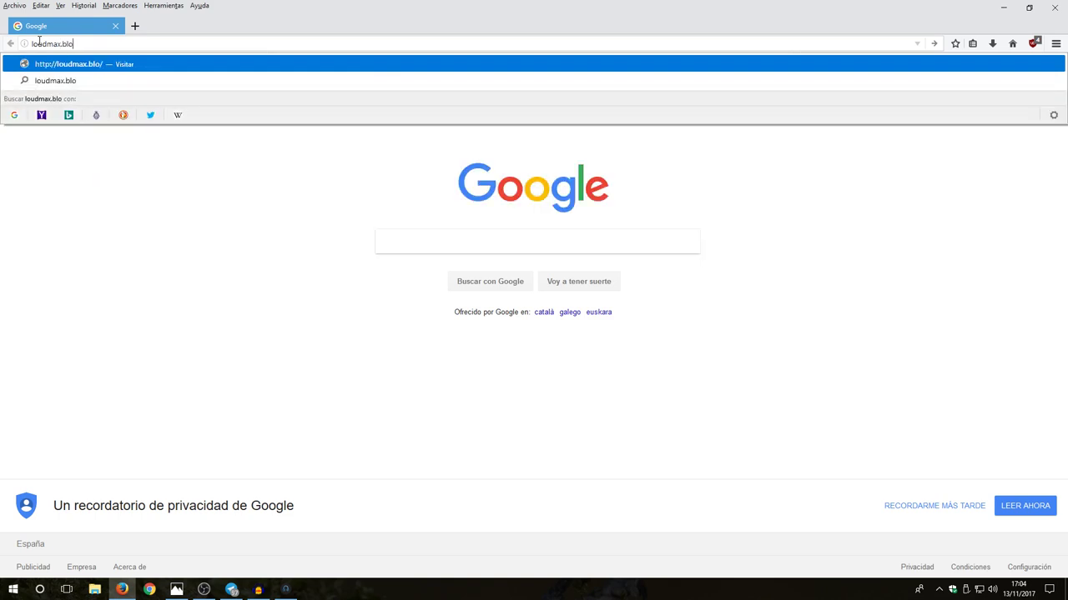
{"action": "type", "text": "gspot.com"}
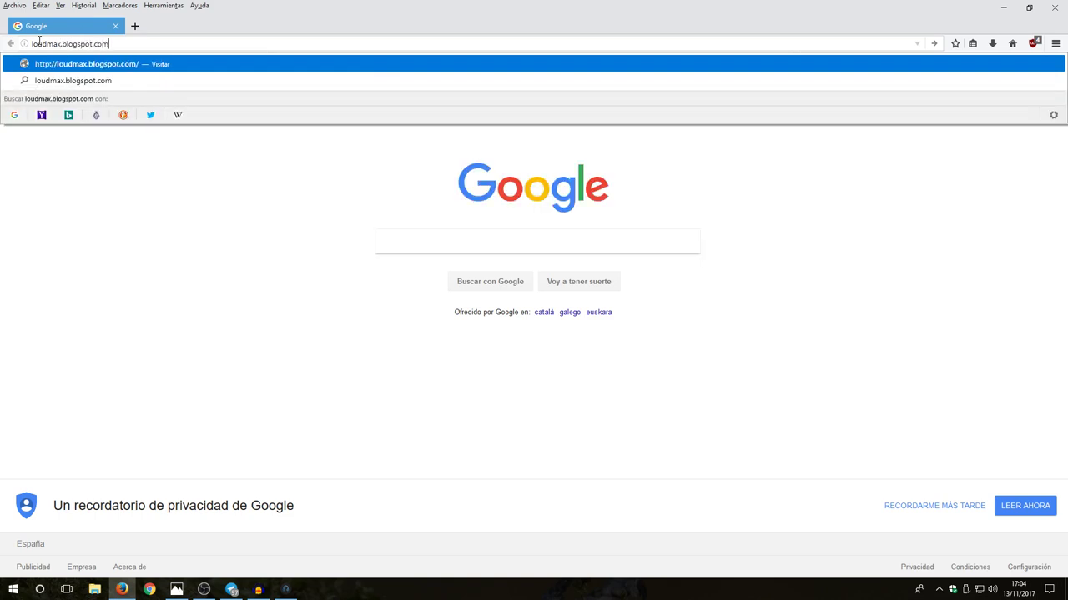
{"action": "key", "text": "Return"}
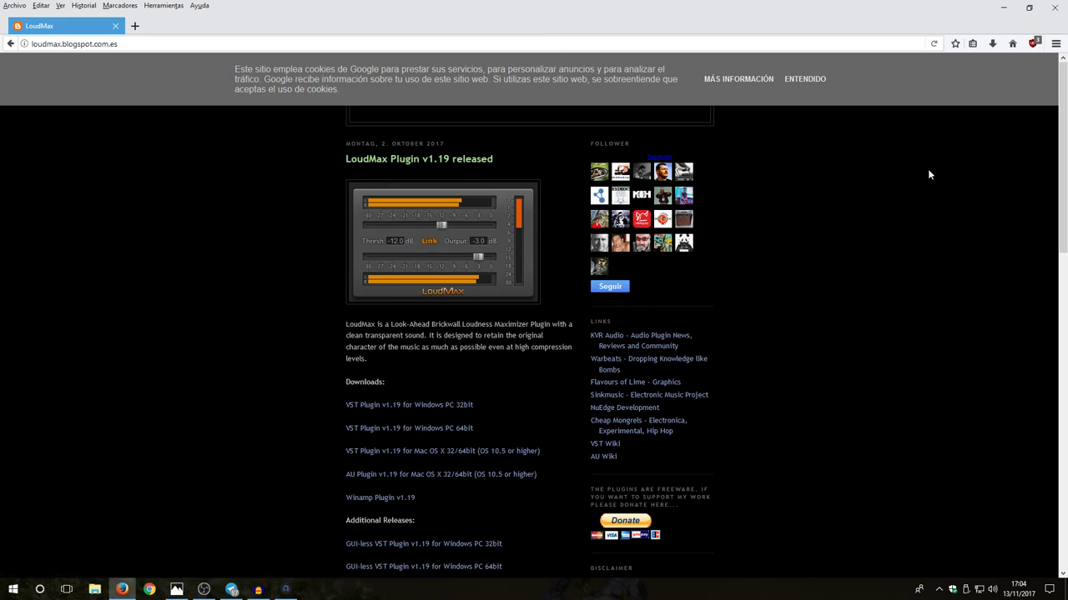
Step: Switch back to Audacity, select the whole track and open the LoudMax effect to view its controls, closing it without applying
{"action": "left_click", "coordinate": [1003, 8]}
{"action": "left_click_drag", "start_coordinate": [526, 28], "coordinate": [500, 26]}
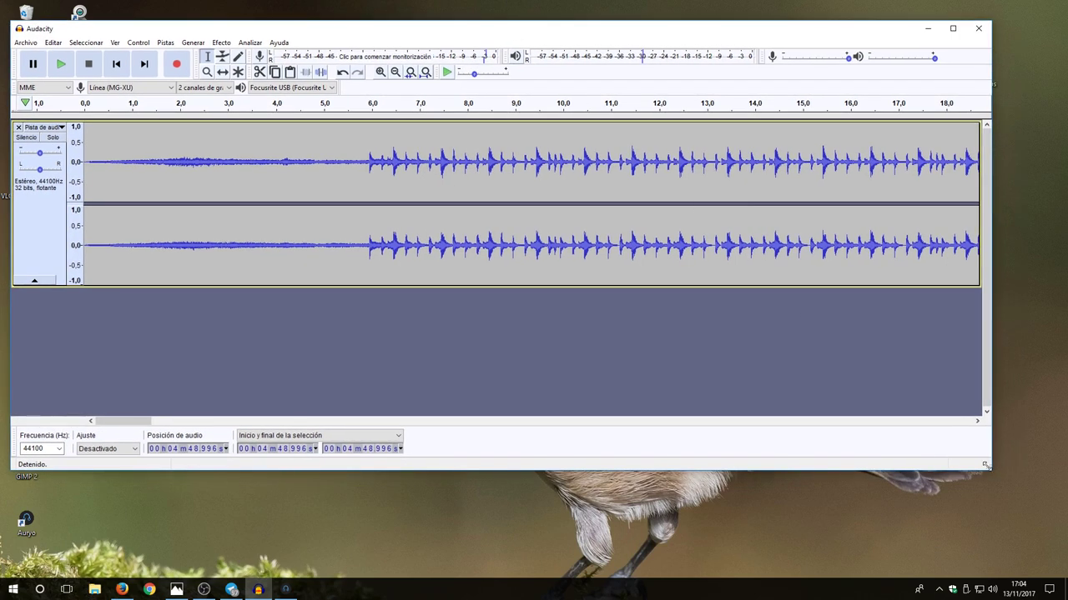
{"action": "left_click", "coordinate": [45, 241]}
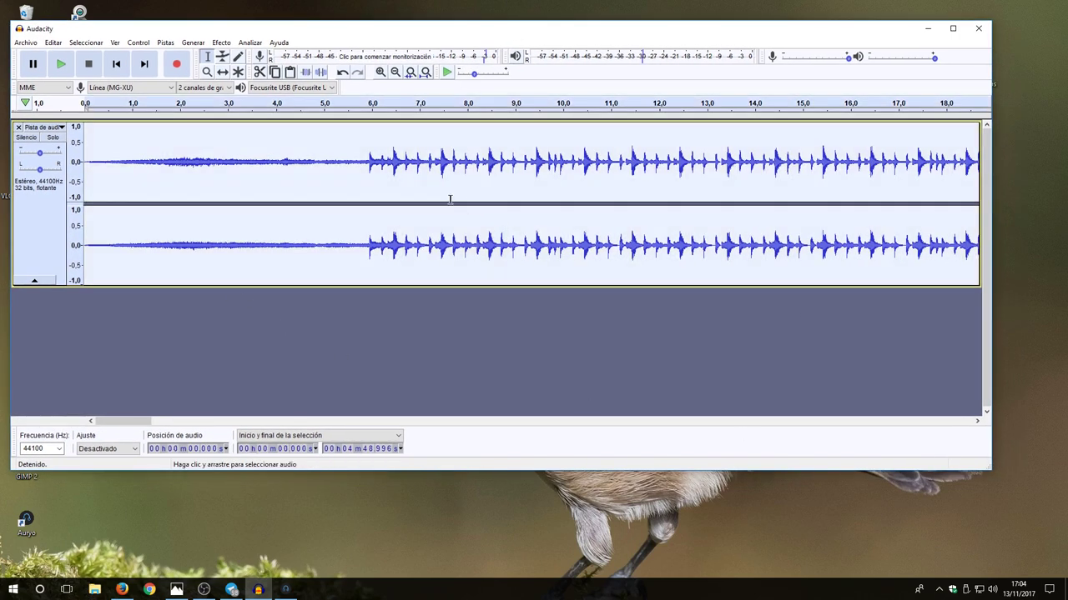
{"action": "left_click", "coordinate": [221, 42]}
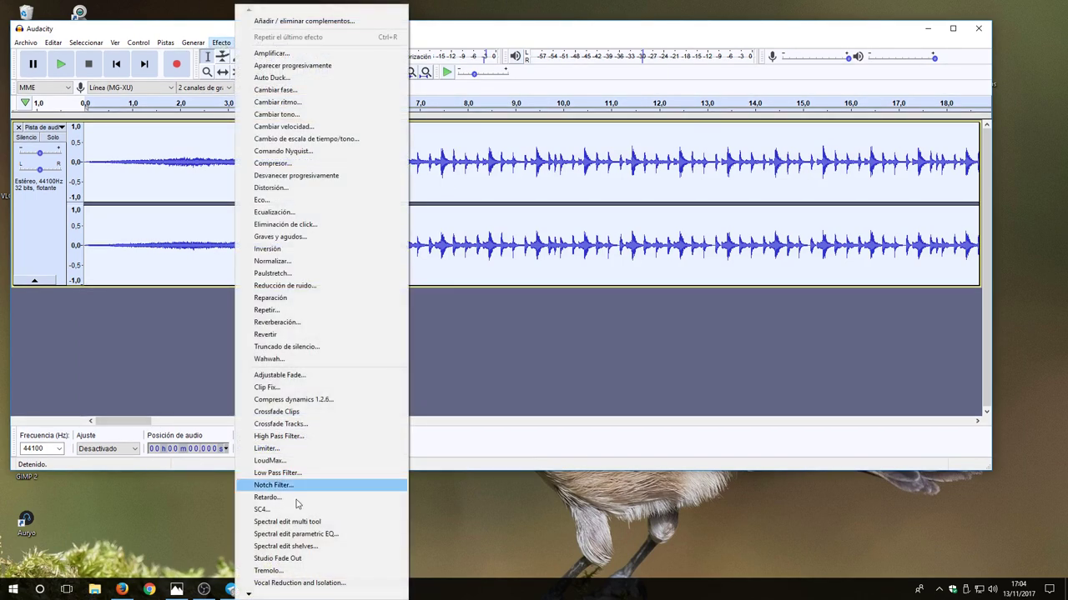
{"action": "left_click", "coordinate": [282, 461]}
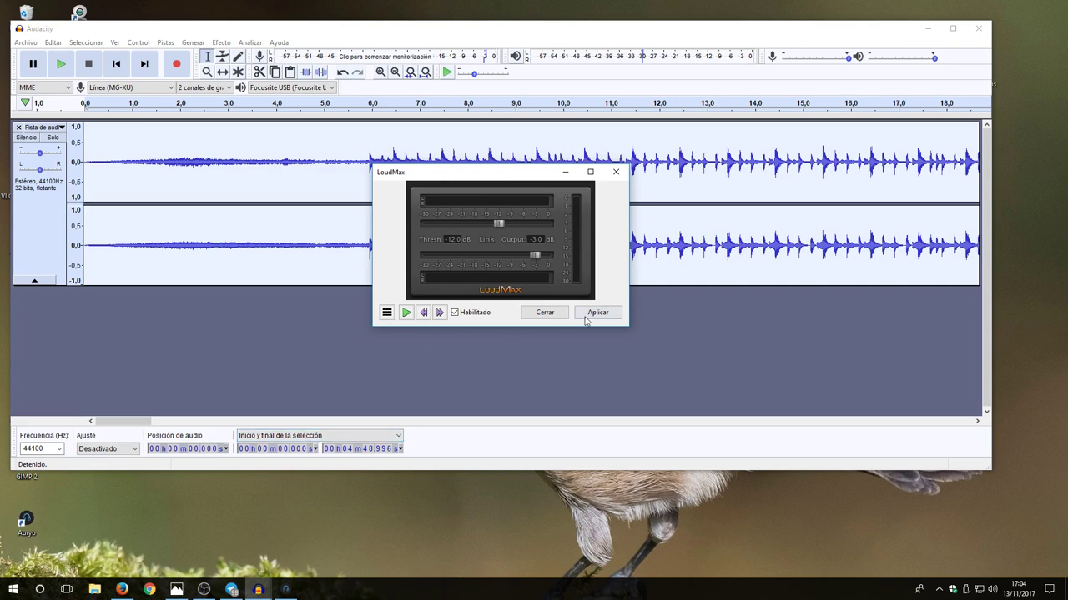
{"action": "left_click", "coordinate": [546, 314]}
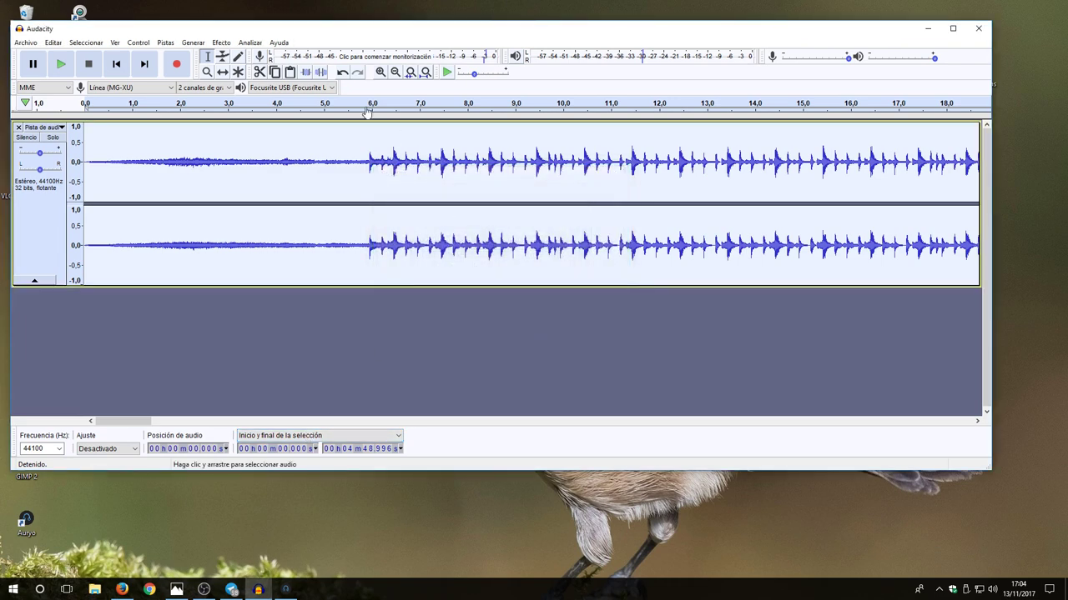
Step: Open the Compress dynamics 1.2.6 effect, review its compression, floor, noise gate and amplitude parameters, and cancel it
{"action": "left_click", "coordinate": [221, 43]}
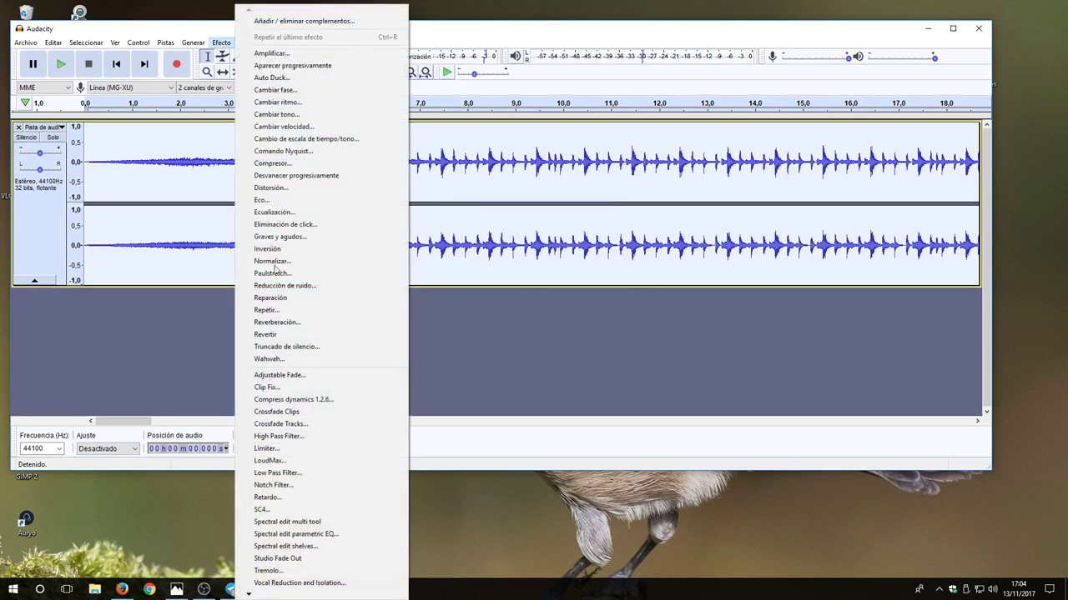
{"action": "left_click", "coordinate": [291, 398]}
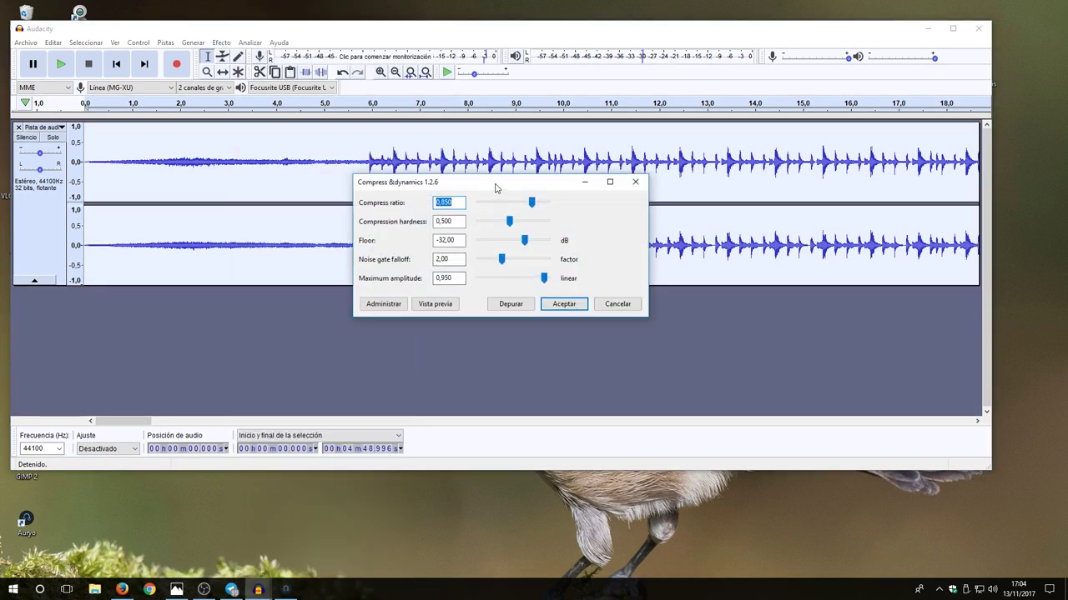
{"action": "left_click_drag", "start_coordinate": [496, 185], "coordinate": [468, 332]}
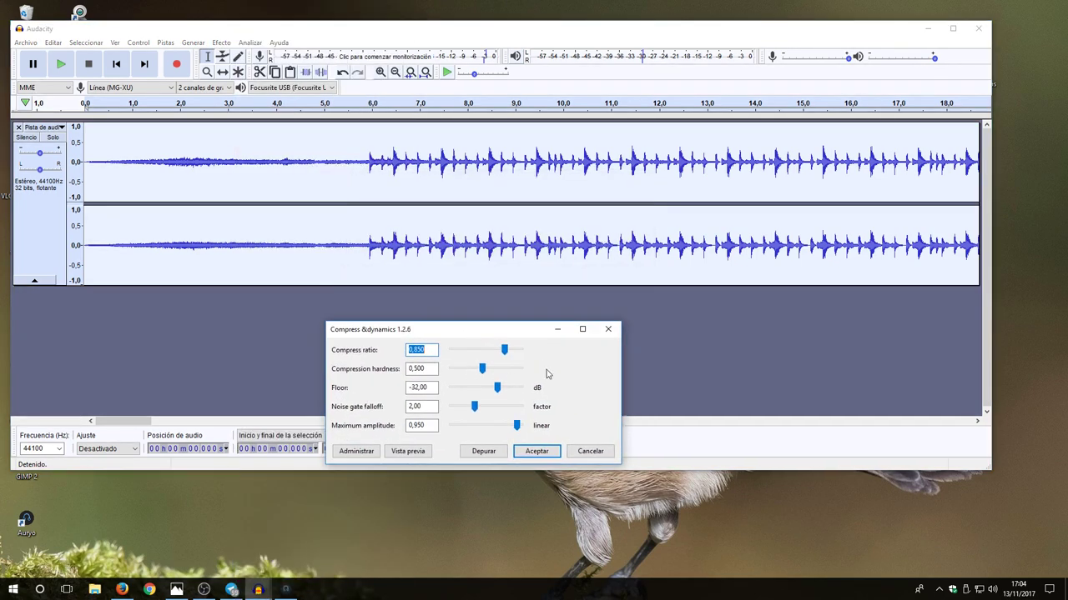
{"action": "left_click", "coordinate": [434, 350]}
{"action": "key", "text": "Tab"}
{"action": "key", "text": "Tab"}
{"action": "key", "text": "Tab"}
{"action": "key", "text": "Tab"}
{"action": "key", "text": "Tab"}
{"action": "left_click_drag", "start_coordinate": [447, 334], "coordinate": [427, 330]}
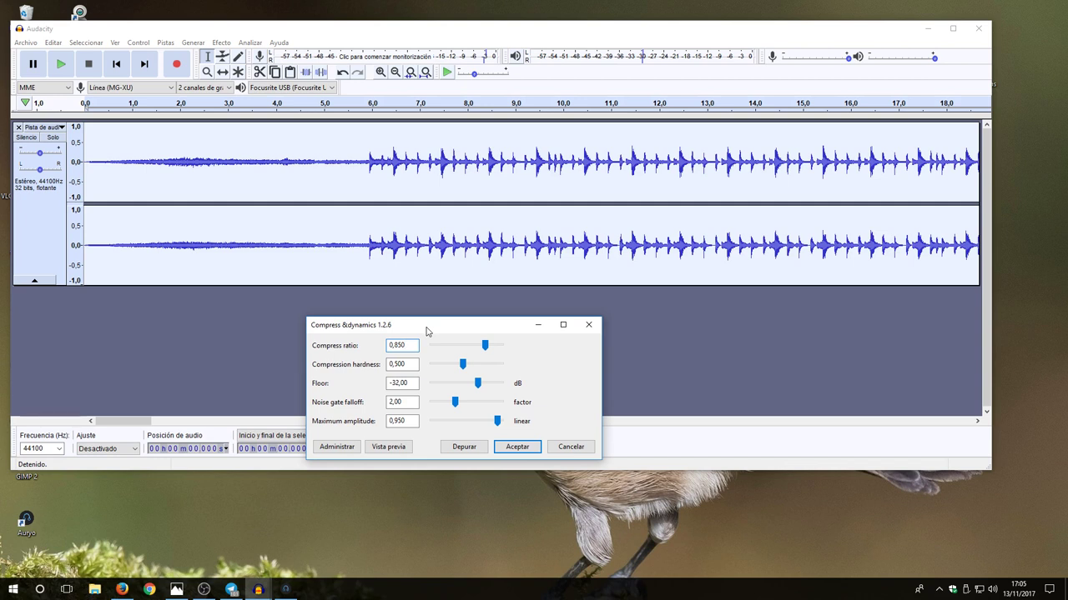
{"action": "left_click", "coordinate": [572, 448]}
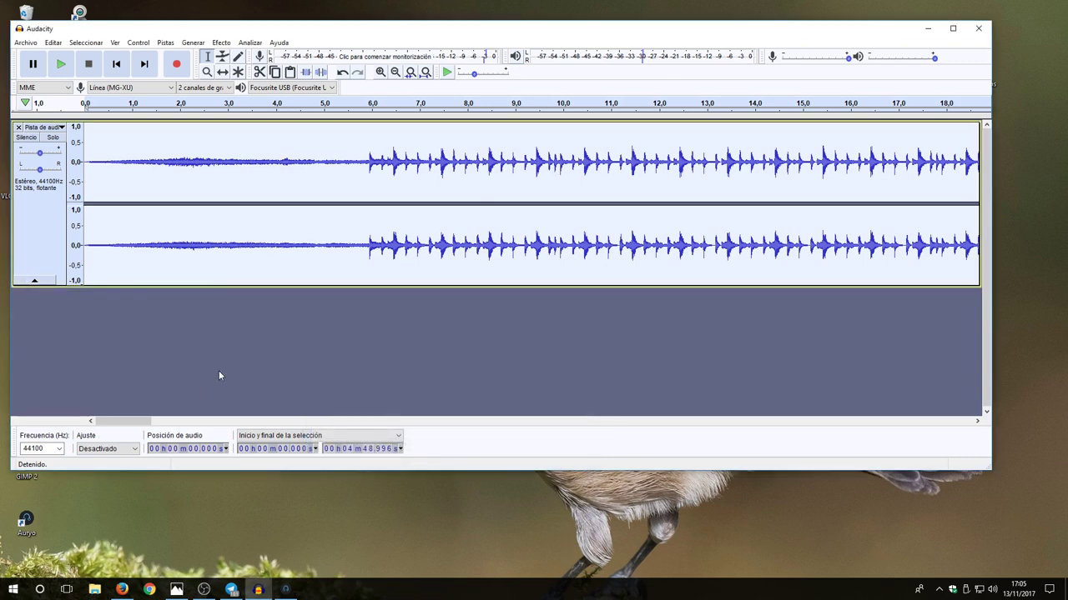
Step: Open LoudMax on the whole selected track, preview the processed opening seconds twice and stop playback
{"action": "left_click", "coordinate": [219, 374]}
{"action": "left_click", "coordinate": [43, 225]}
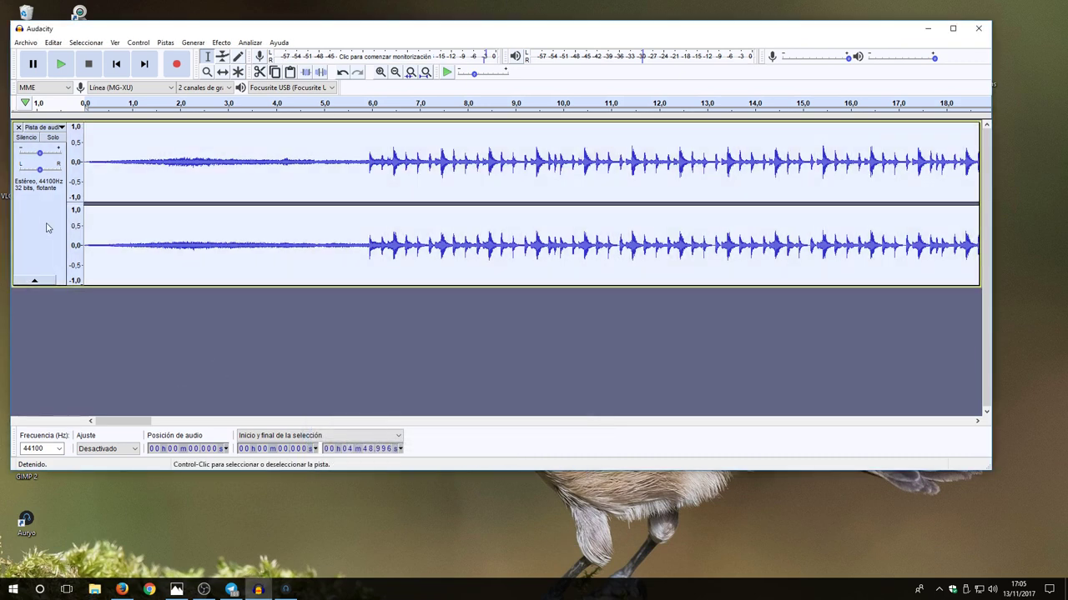
{"action": "left_click", "coordinate": [222, 42]}
{"action": "left_click", "coordinate": [287, 460]}
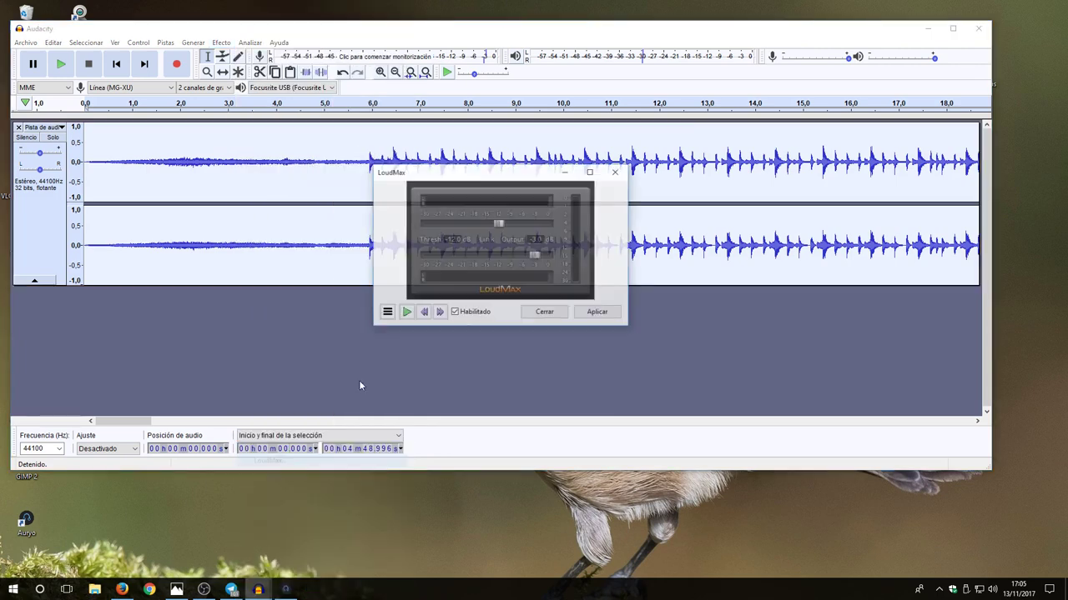
{"action": "left_click_drag", "start_coordinate": [455, 176], "coordinate": [417, 353]}
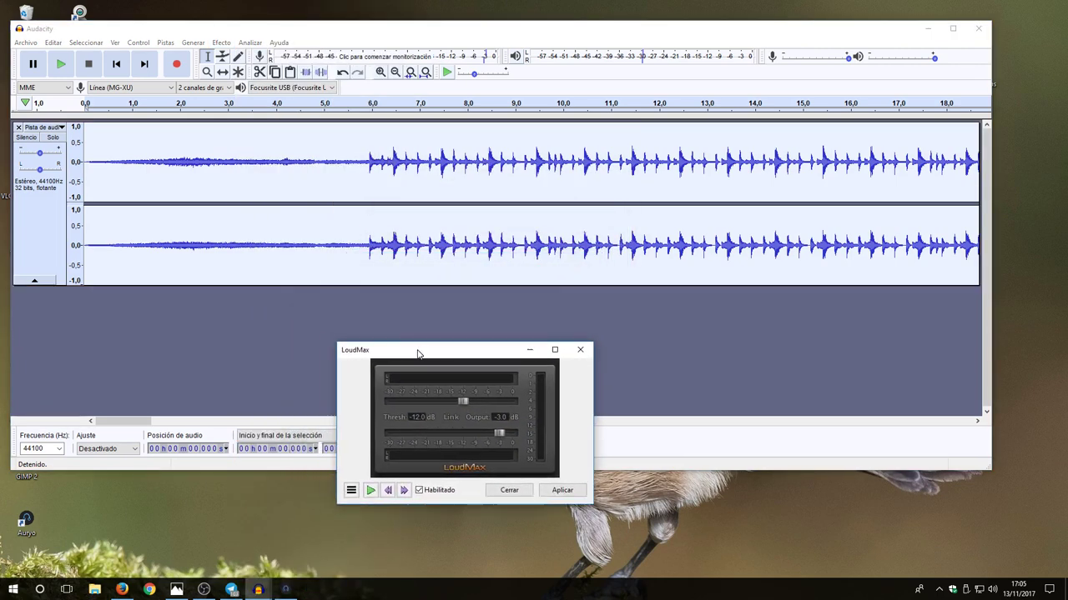
{"action": "left_click", "coordinate": [370, 490]}
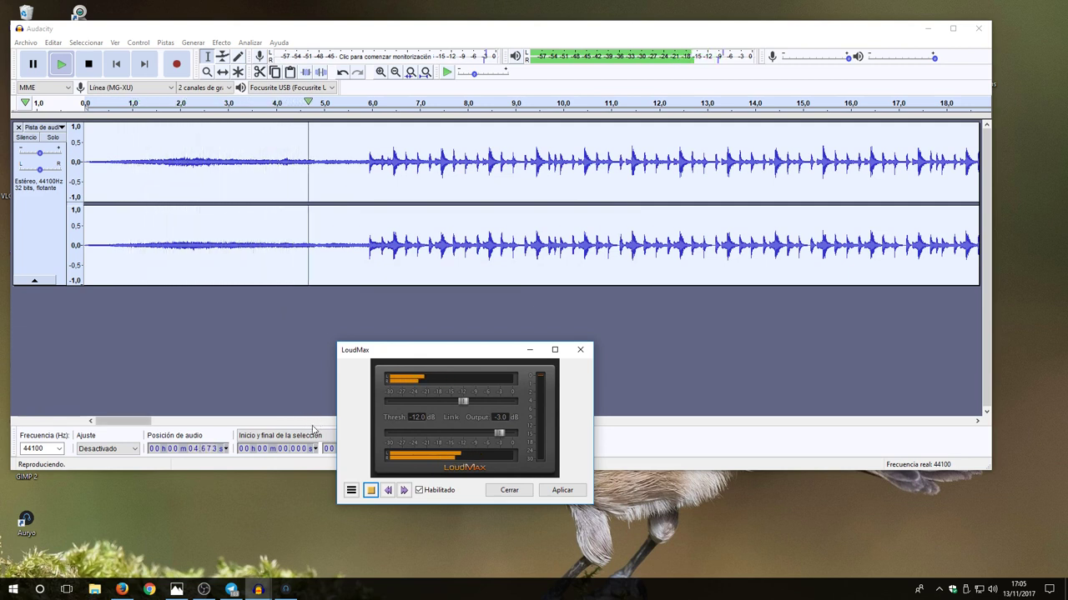
{"action": "left_click", "coordinate": [370, 490]}
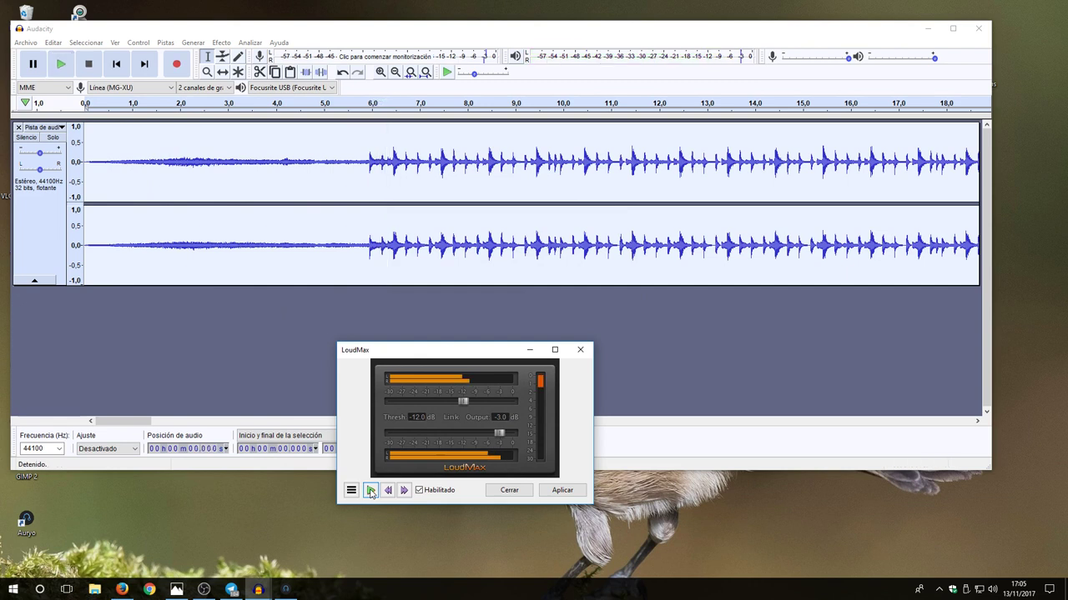
{"action": "left_click", "coordinate": [370, 491]}
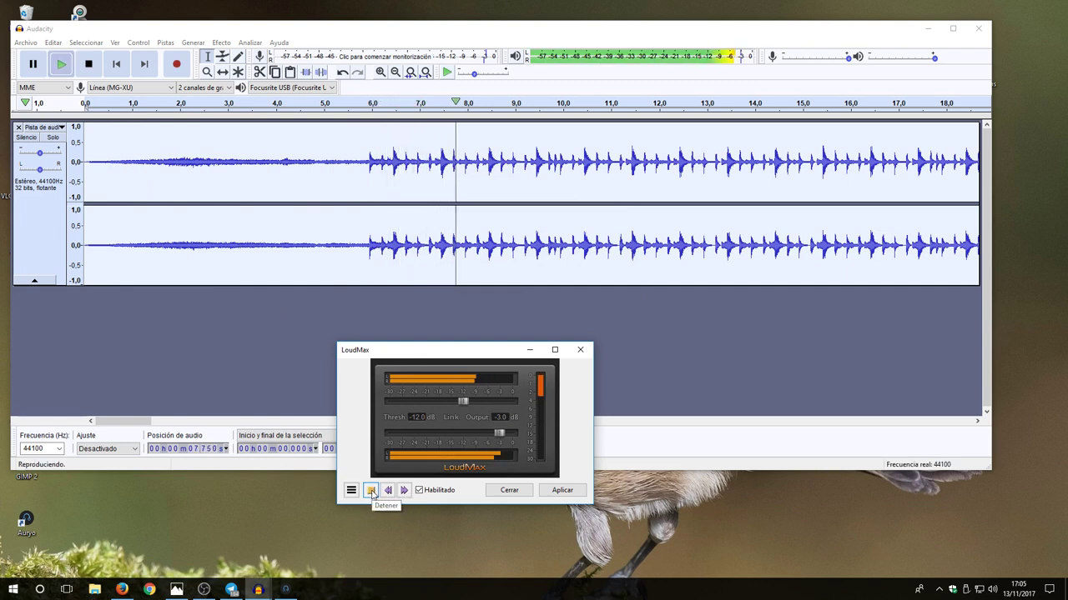
{"action": "left_click", "coordinate": [371, 491]}
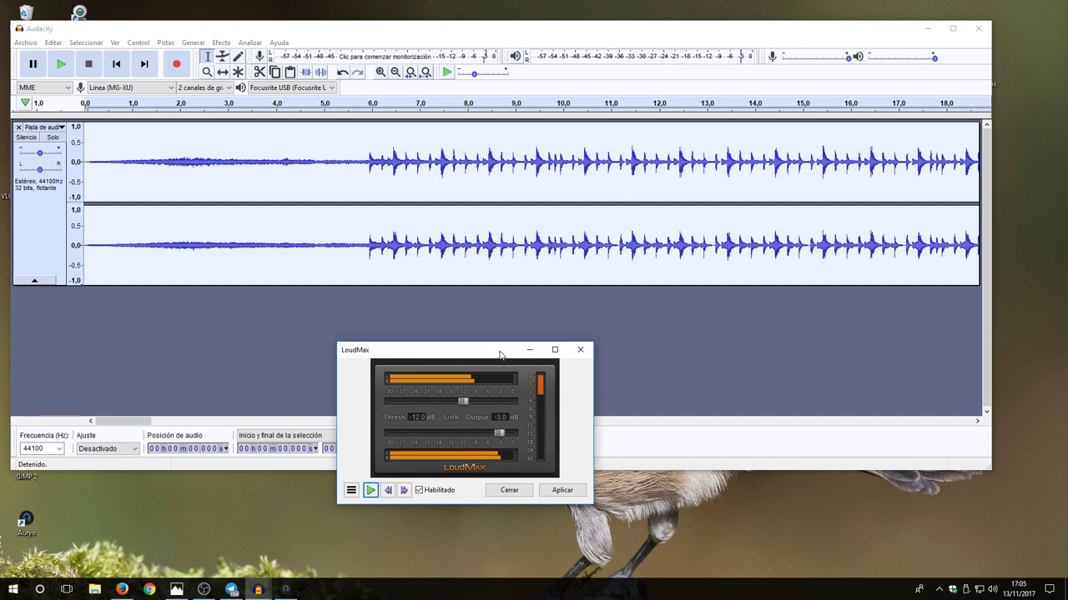
Step: Apply LoudMax to the whole track with the threshold at -12.0 dB and output at -3.0 dB, and close the effect
{"action": "left_click_drag", "start_coordinate": [499, 354], "coordinate": [471, 347]}
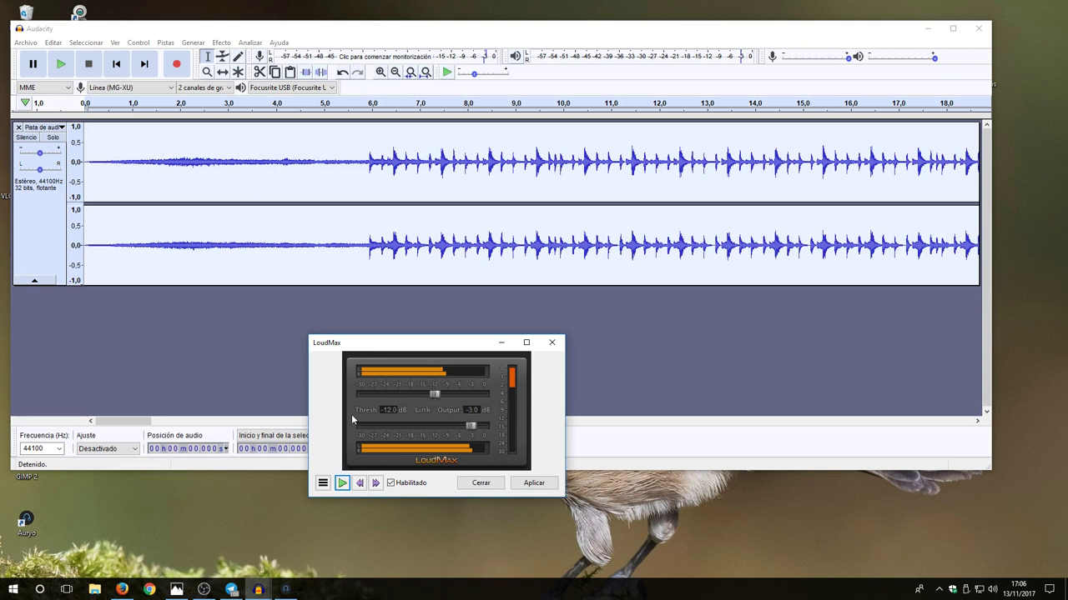
{"action": "left_click", "coordinate": [536, 484]}
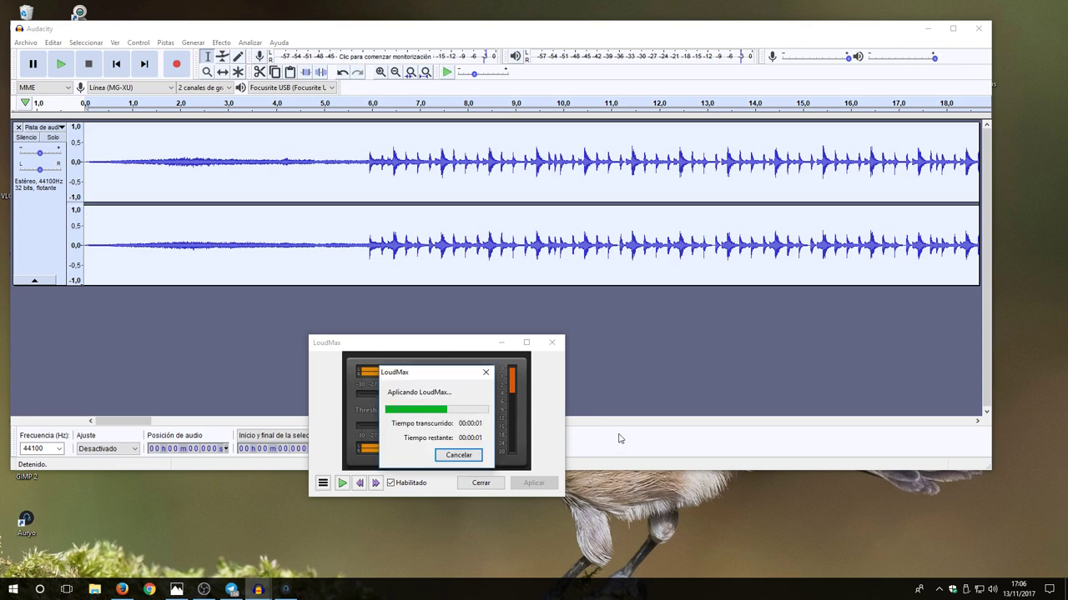
{"action": "left_click", "coordinate": [484, 486]}
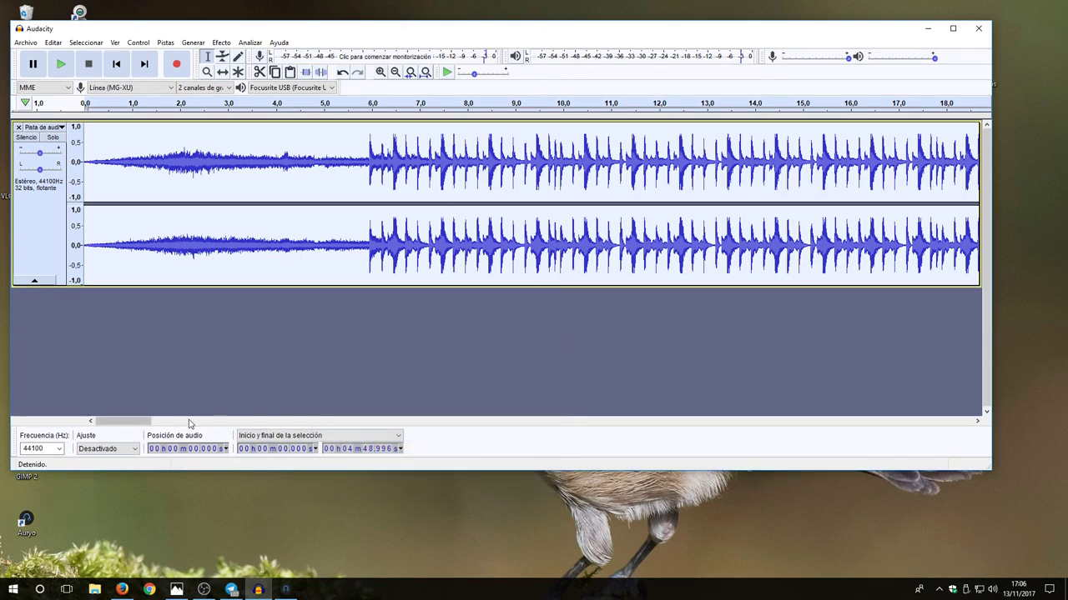
Step: Play back the processed track from about 1:16, stop playback and return to the track's start
{"action": "left_click_drag", "start_coordinate": [132, 423], "coordinate": [330, 423]}
{"action": "left_click", "coordinate": [424, 103]}
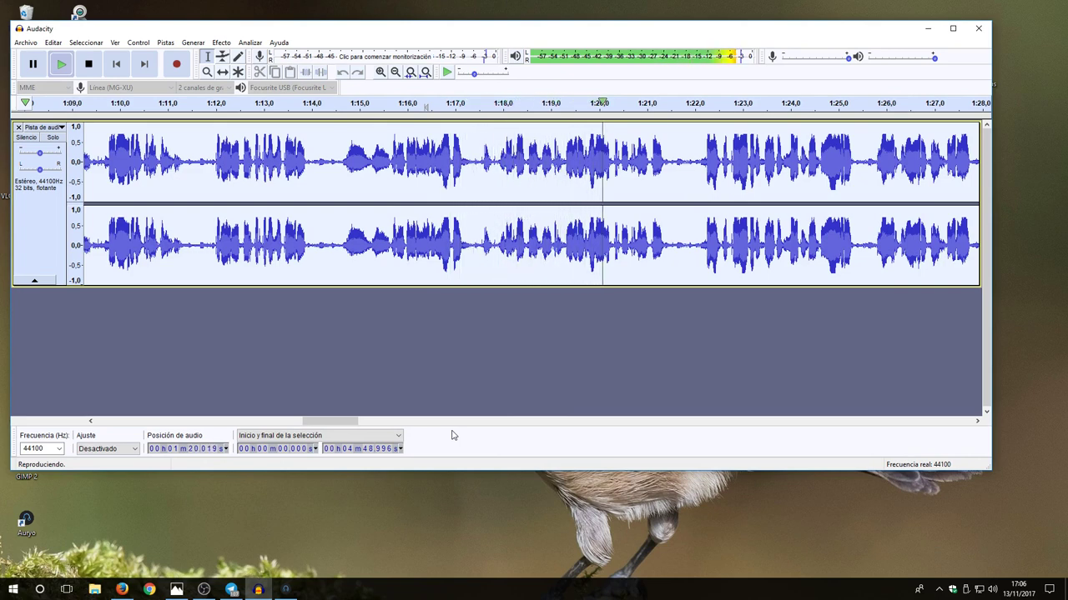
{"action": "key", "text": "space"}
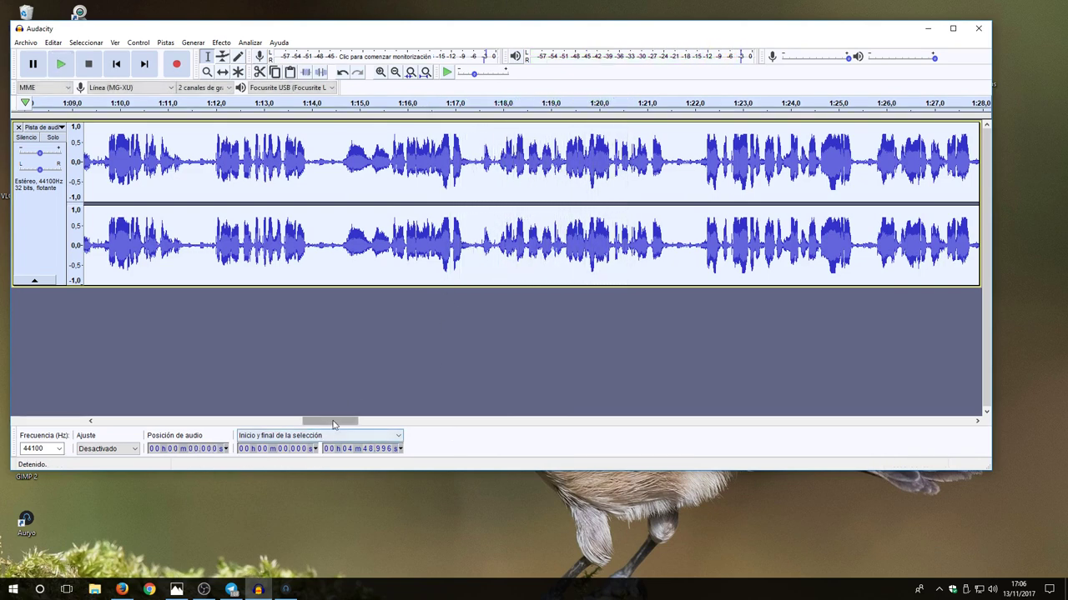
{"action": "left_click_drag", "start_coordinate": [320, 422], "coordinate": [112, 422]}
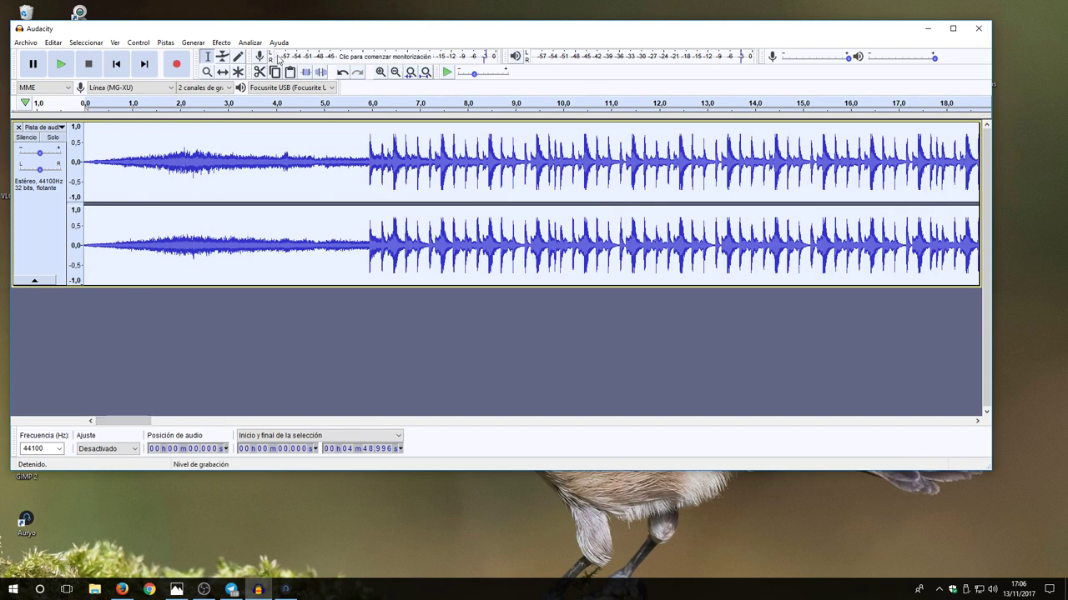
Step: Reselect the whole track, start exporting it as WAV to the desktop and name the file gracias.wav
{"action": "left_click", "coordinate": [112, 353]}
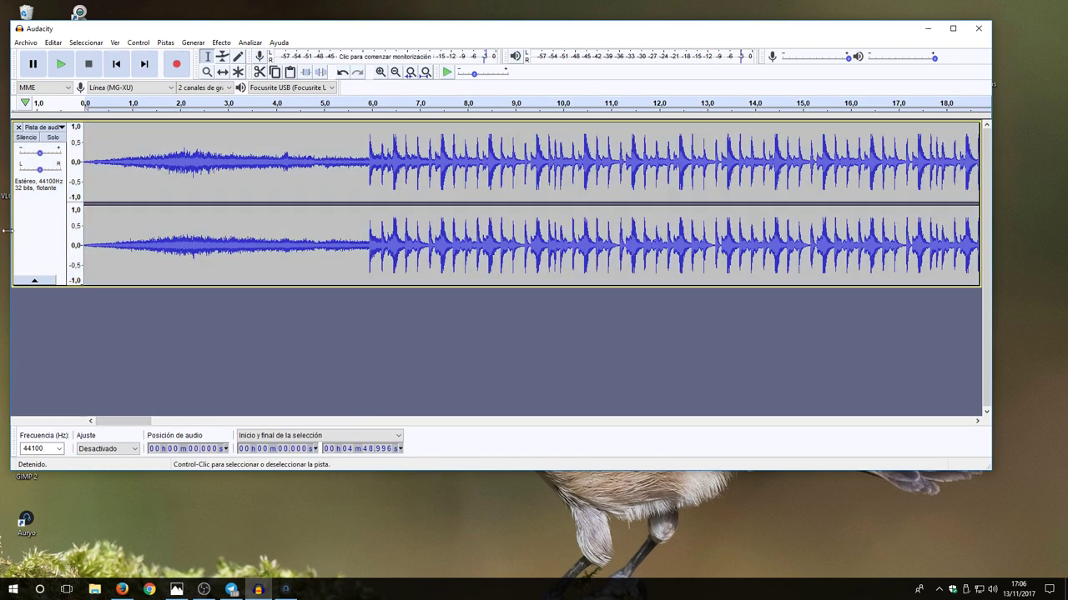
{"action": "left_click", "coordinate": [46, 245]}
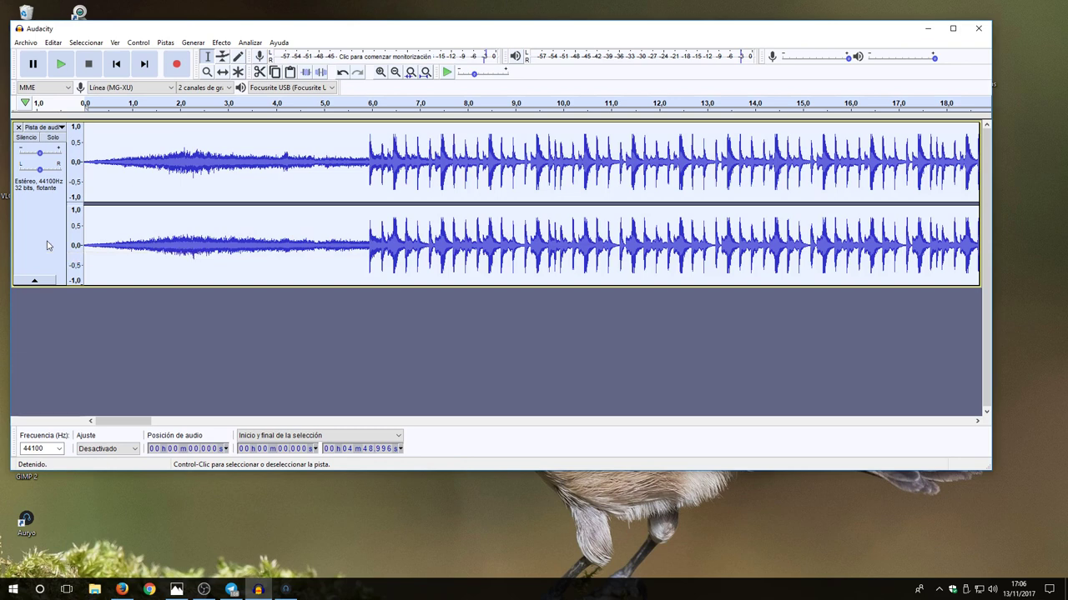
{"action": "left_click", "coordinate": [26, 42]}
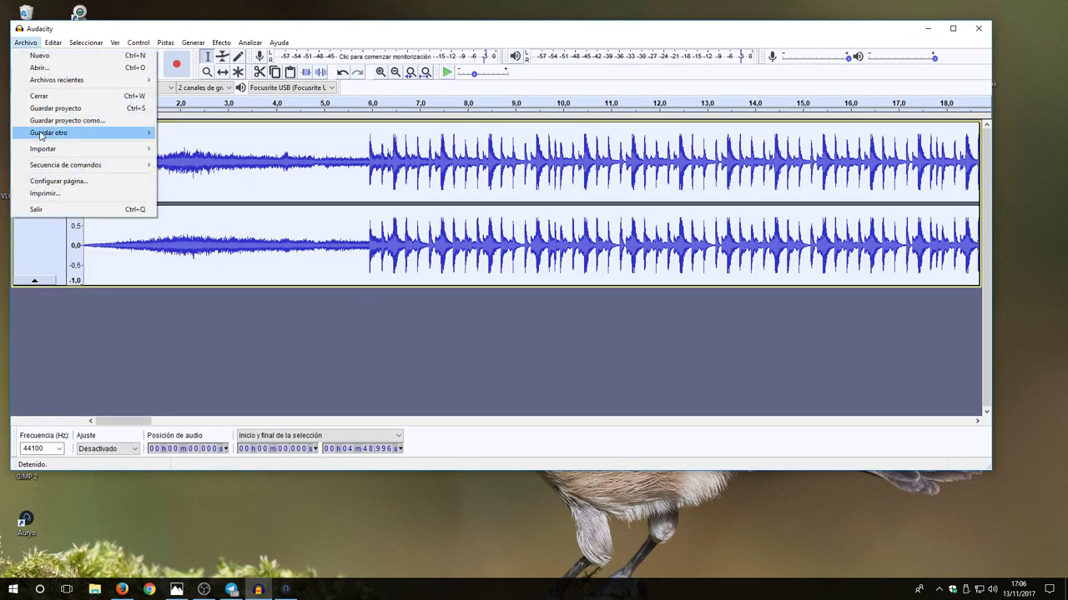
{"action": "mouse_move", "coordinate": [79, 135]}
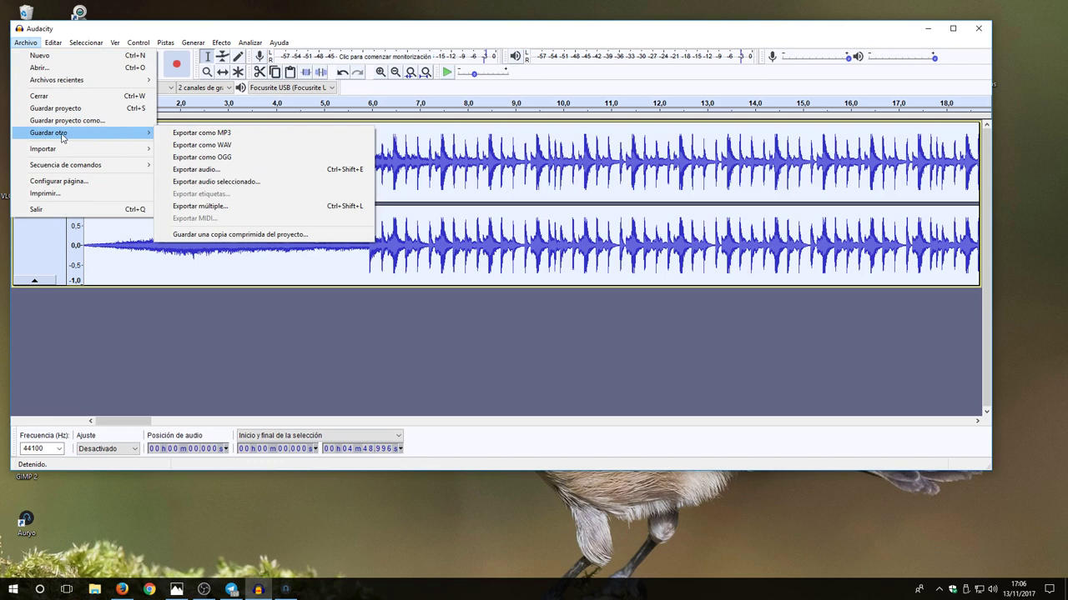
{"action": "left_click", "coordinate": [201, 144]}
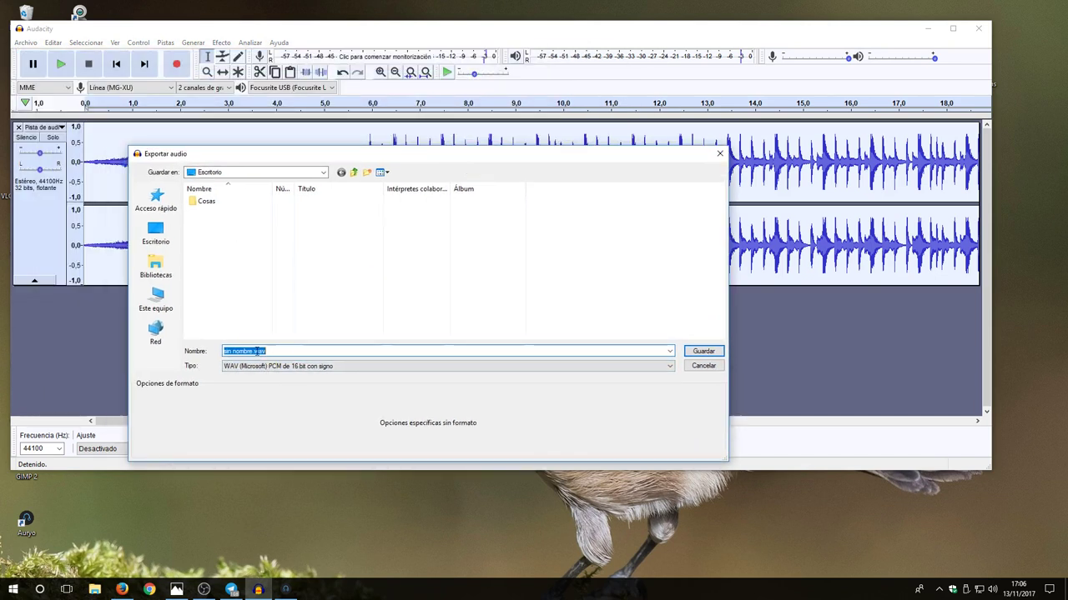
{"action": "left_click", "coordinate": [257, 351]}
{"action": "key", "text": "BackSpace"}
{"action": "key", "text": "BackSpace"}
{"action": "key", "text": "BackSpace"}
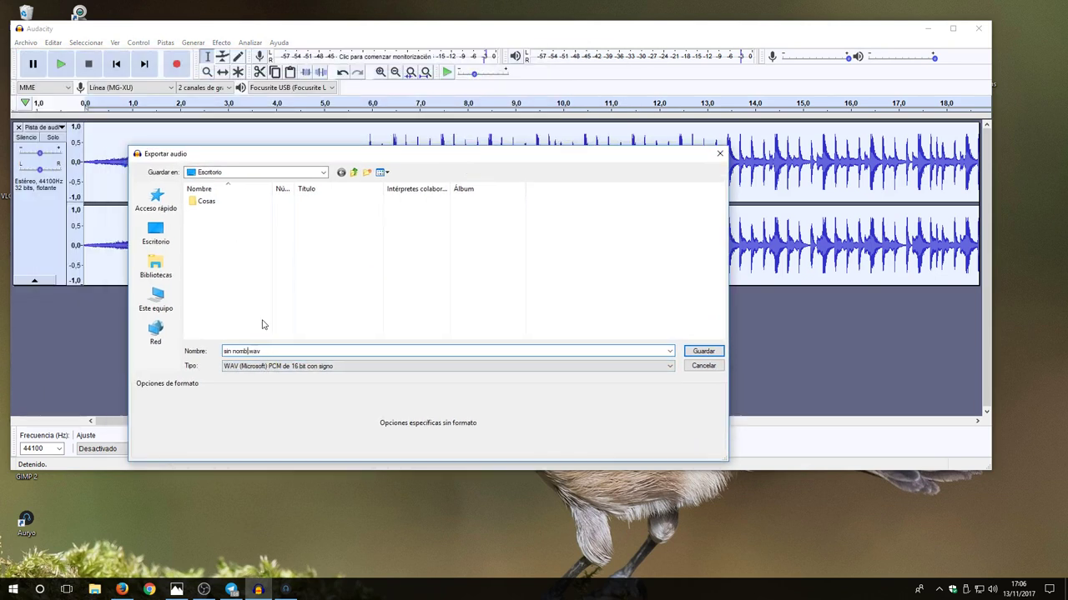
{"action": "key", "text": "BackSpace"}
{"action": "key", "text": "BackSpace"}
{"action": "key", "text": "BackSpace"}
{"action": "key", "text": "BackSpace"}
{"action": "key", "text": "BackSpace"}
{"action": "key", "text": "BackSpace"}
{"action": "key", "text": "BackSpace"}
{"action": "key", "text": "BackSpace"}
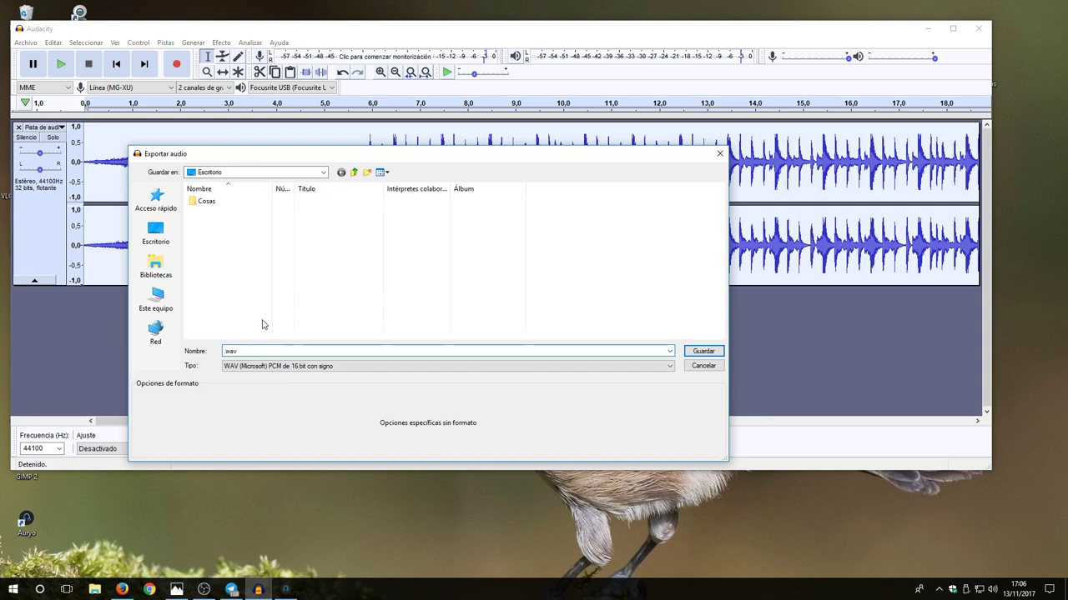
{"action": "type", "text": "gracias"}
Step: Set the export format to WAV (Microsoft) 32-bit float PCM, save with empty metadata tags, and minimize Audacity to show the desktop
{"action": "left_click", "coordinate": [321, 366]}
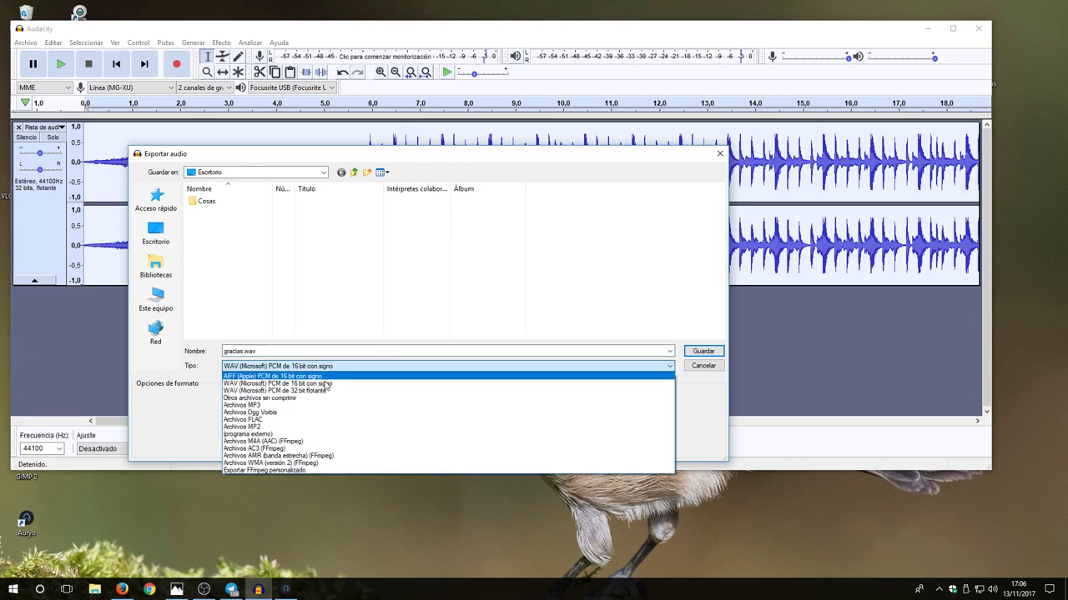
{"action": "left_click", "coordinate": [325, 391]}
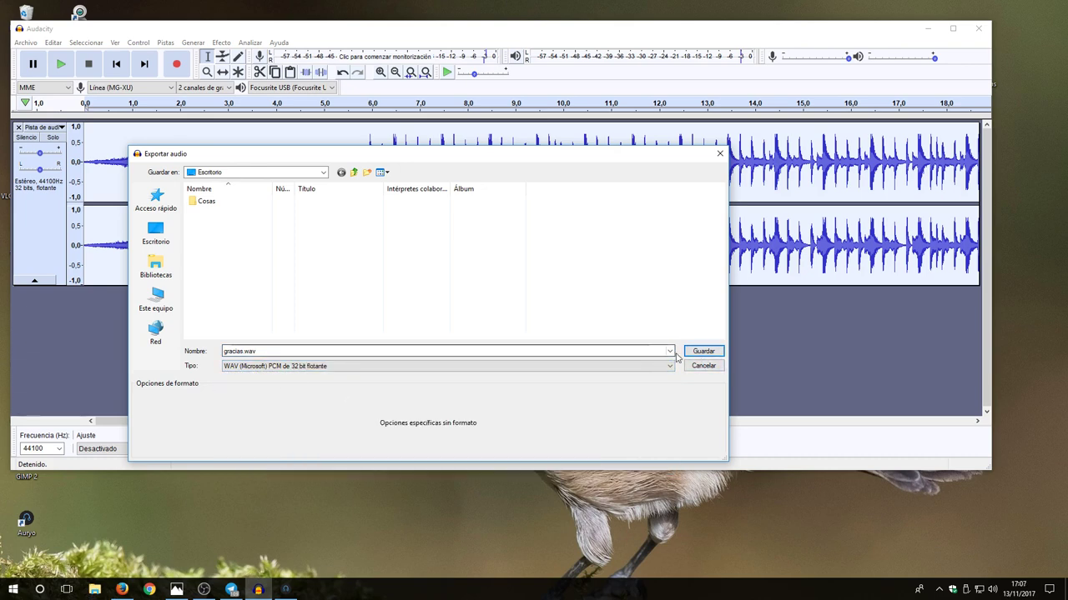
{"action": "left_click", "coordinate": [698, 350]}
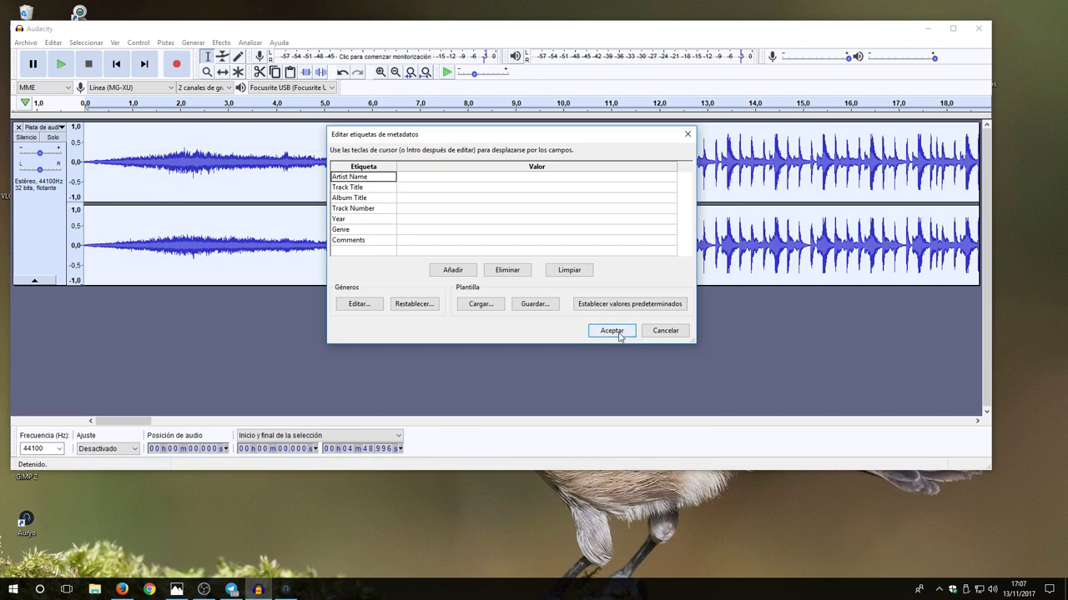
{"action": "left_click", "coordinate": [618, 332]}
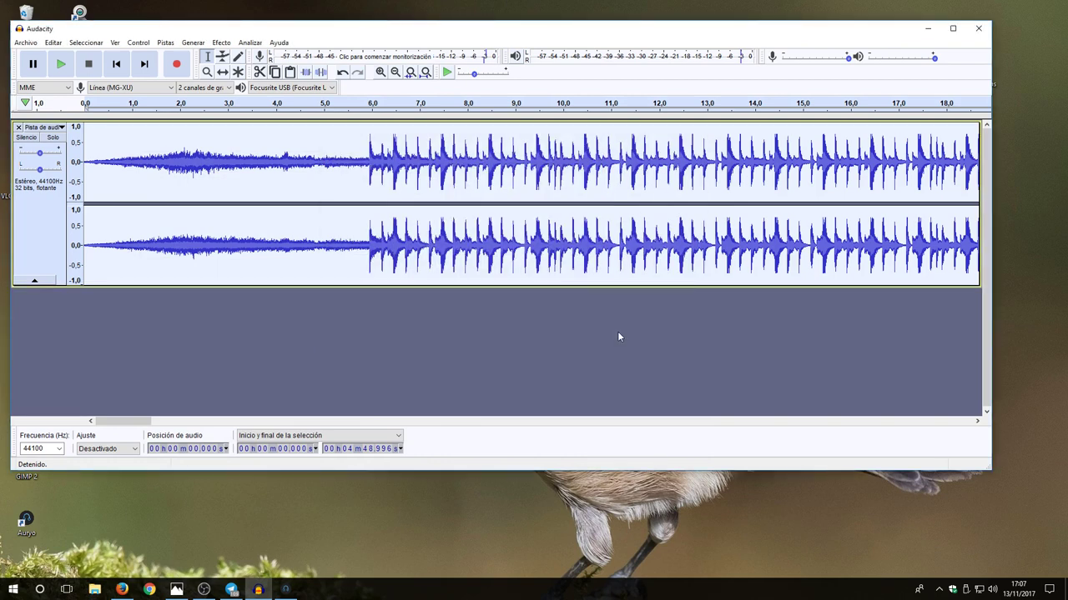
{"action": "left_click", "coordinate": [927, 26]}
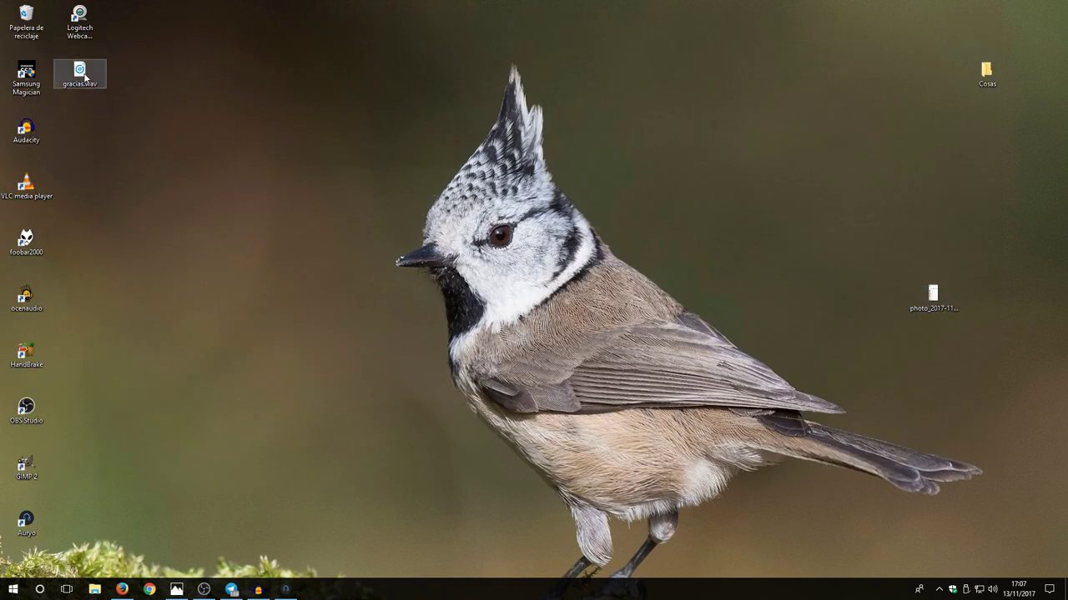
Step: Move gracias.wav away from the desktop's icon columns, switch to Firefox and search Google Images for "gracias"
{"action": "left_click_drag", "start_coordinate": [79, 72], "coordinate": [242, 75]}
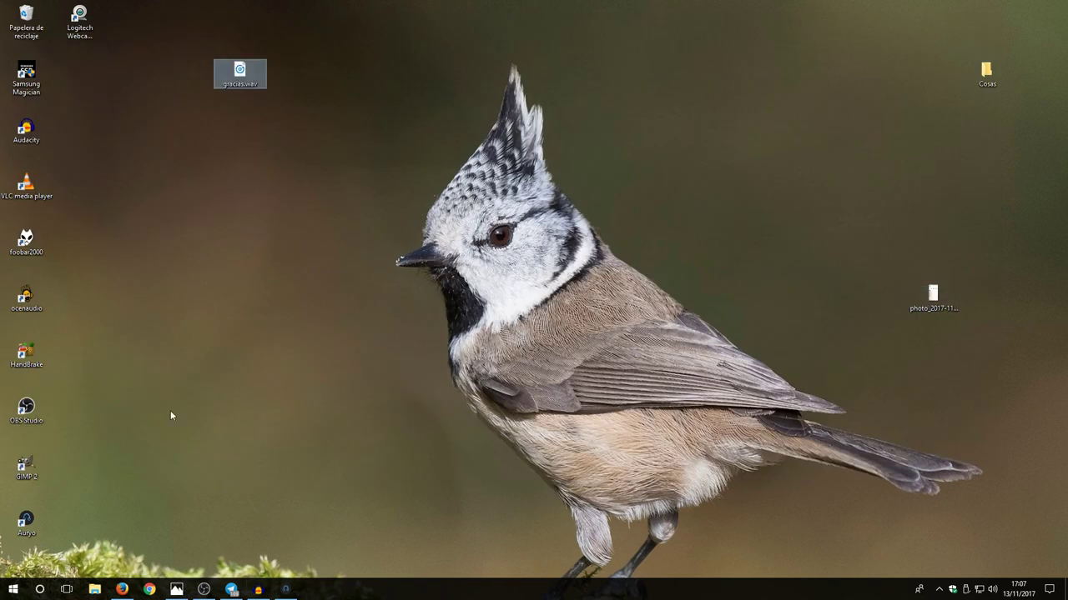
{"action": "left_click", "coordinate": [122, 589]}
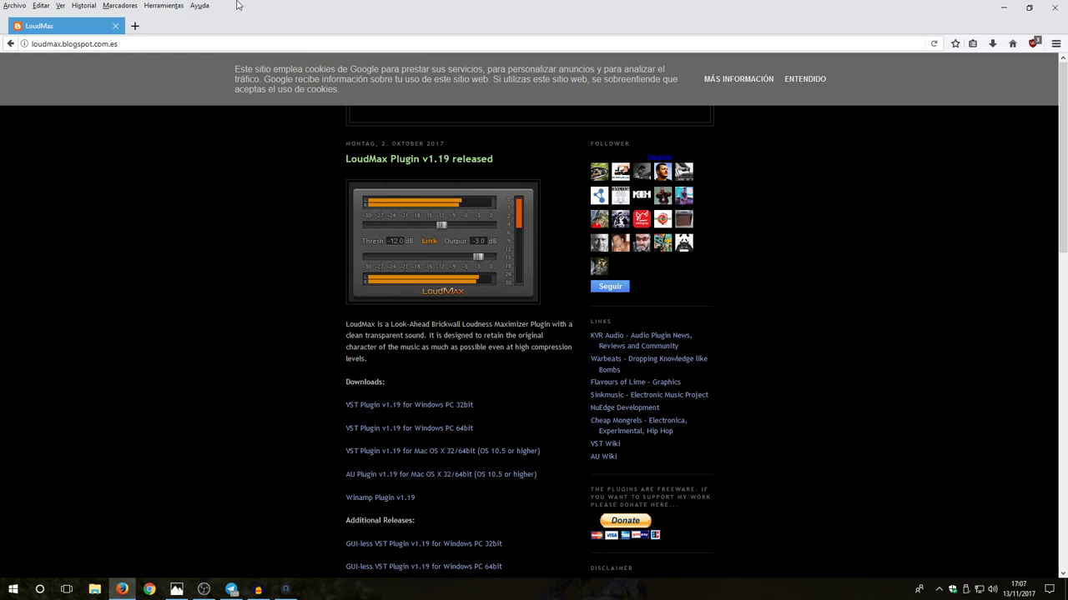
{"action": "left_click", "coordinate": [1010, 43]}
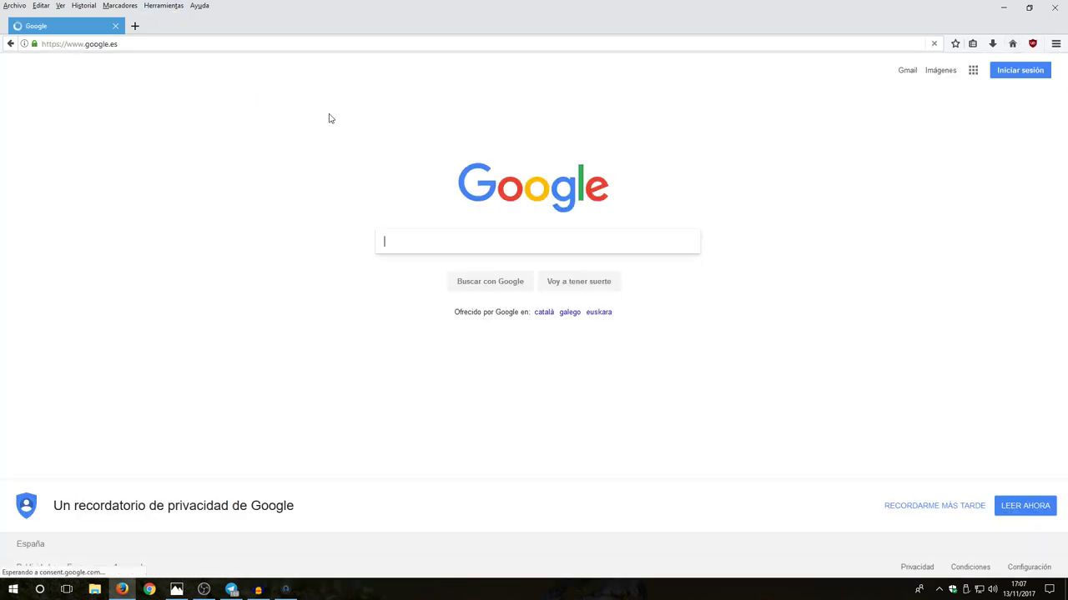
{"action": "left_click", "coordinate": [940, 71]}
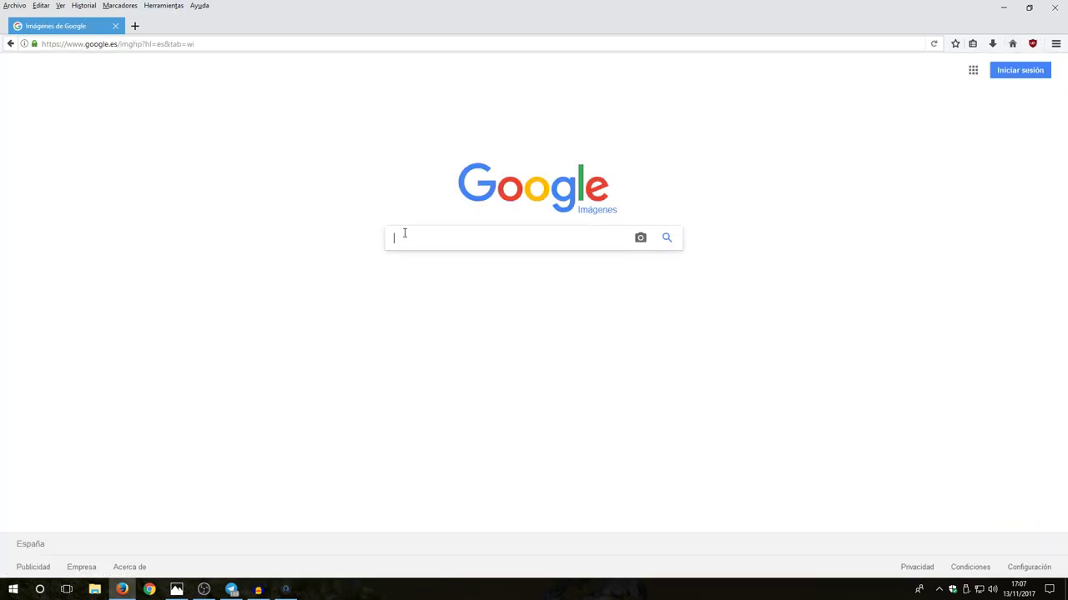
{"action": "type", "text": "gracias"}
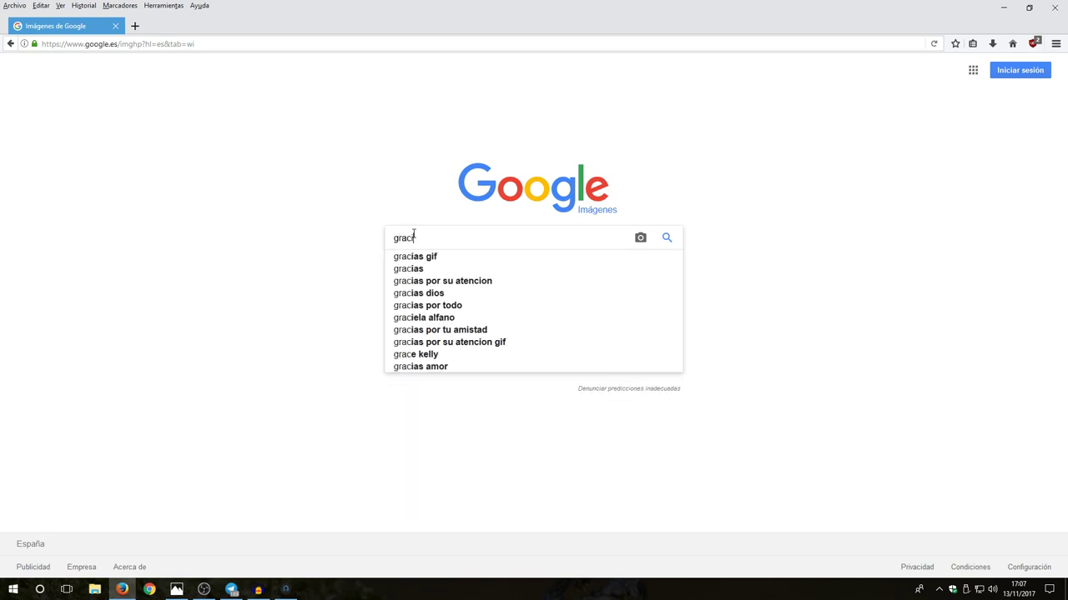
{"action": "key", "text": "Return"}
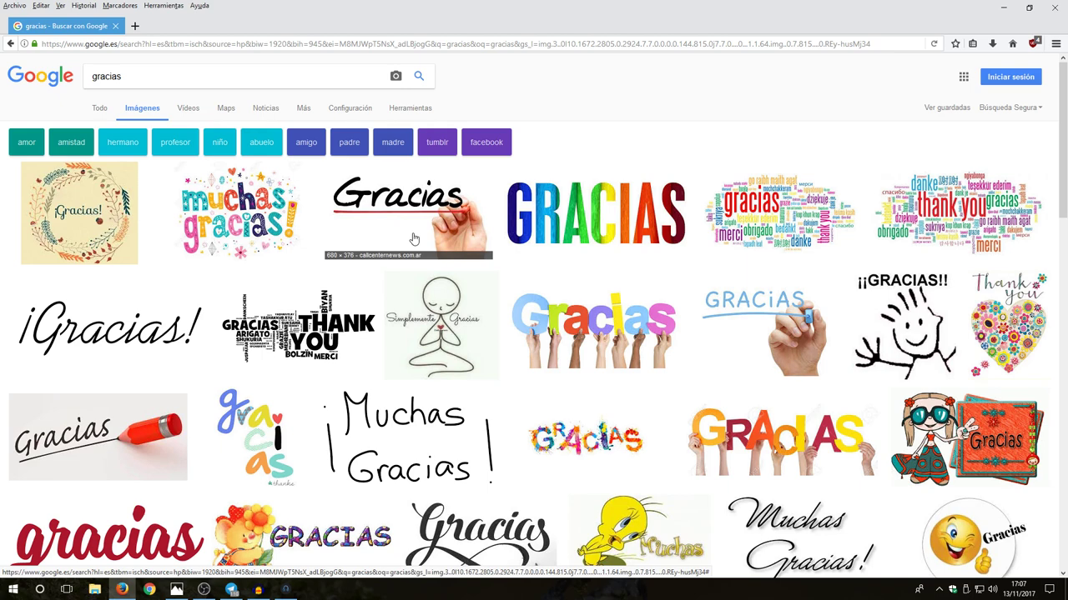
Step: Browse the image results and open the preview of the waving stick figure captioned "¡¡GRACIAS!!"
{"action": "scroll", "coordinate": [413, 239], "scroll_direction": "down", "scroll_amount": 3}
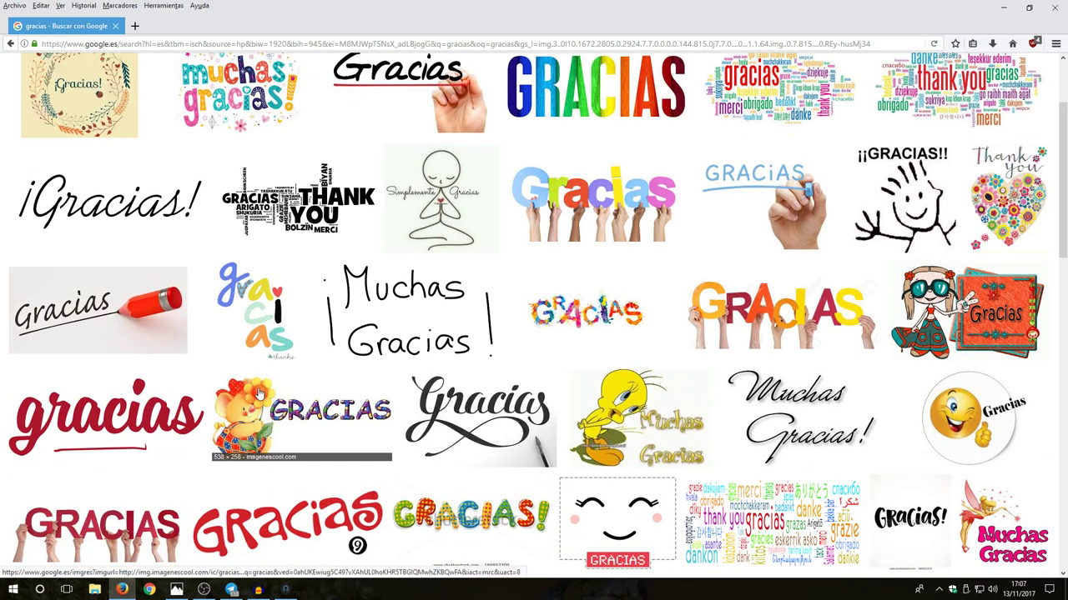
{"action": "scroll", "coordinate": [907, 311], "scroll_direction": "up", "scroll_amount": 3}
{"action": "left_click", "coordinate": [908, 311]}
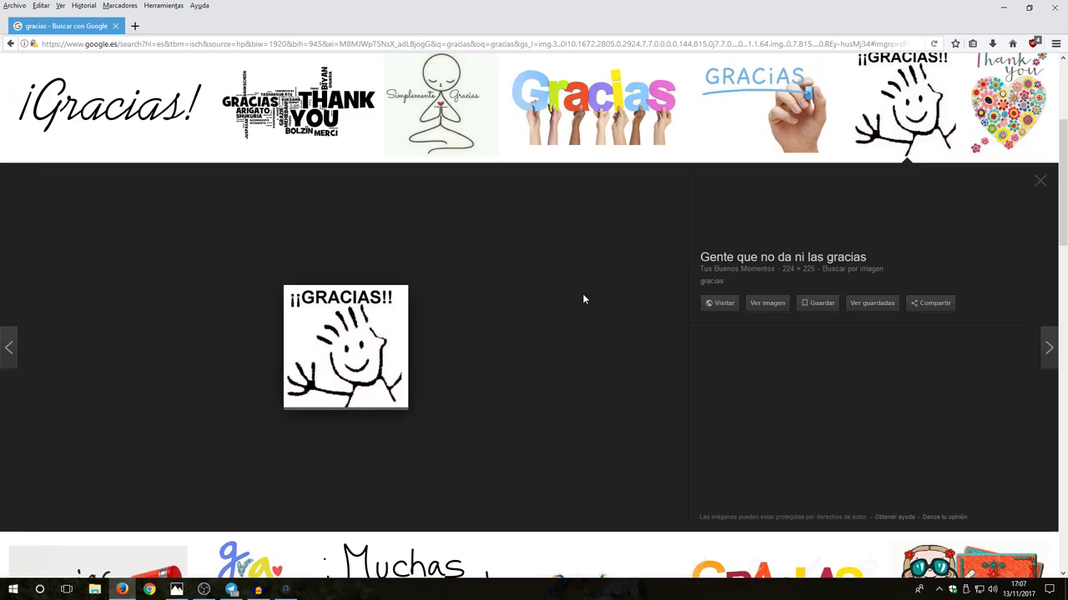
Step: Save the previewed image to the desktop (Escritorio) as gracias.jpg and minimize the browser
{"action": "right_click", "coordinate": [354, 324]}
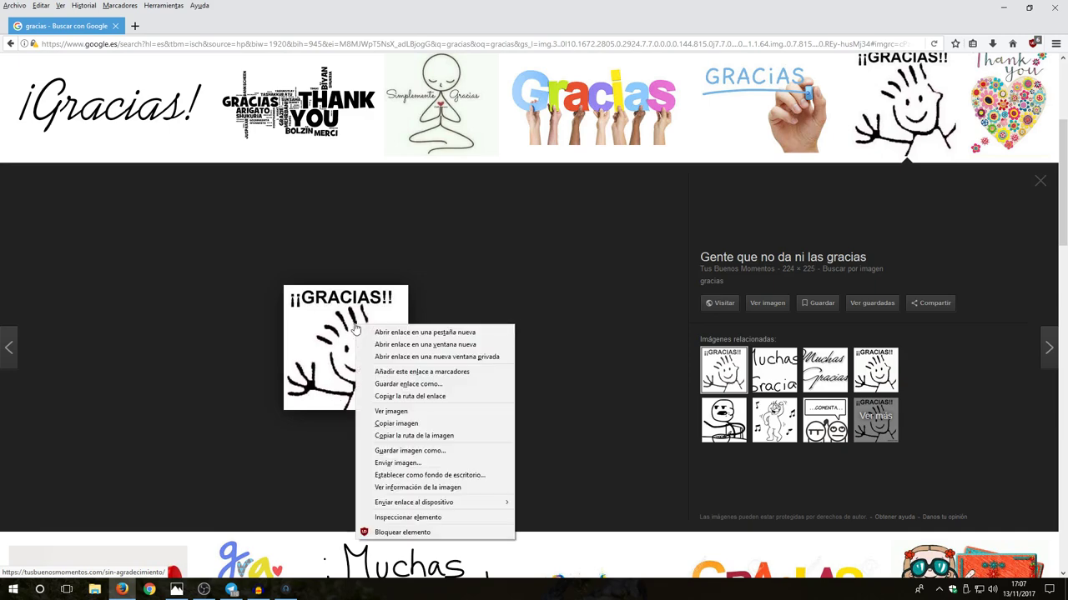
{"action": "left_click", "coordinate": [394, 450]}
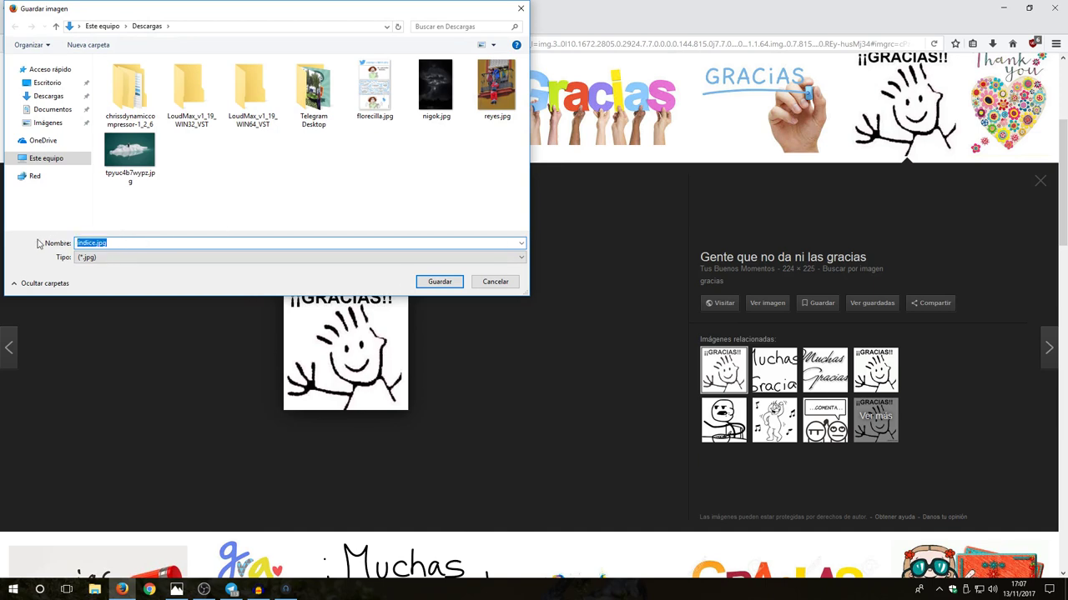
{"action": "type", "text": "gra"}
{"action": "key", "text": "BackSpace"}
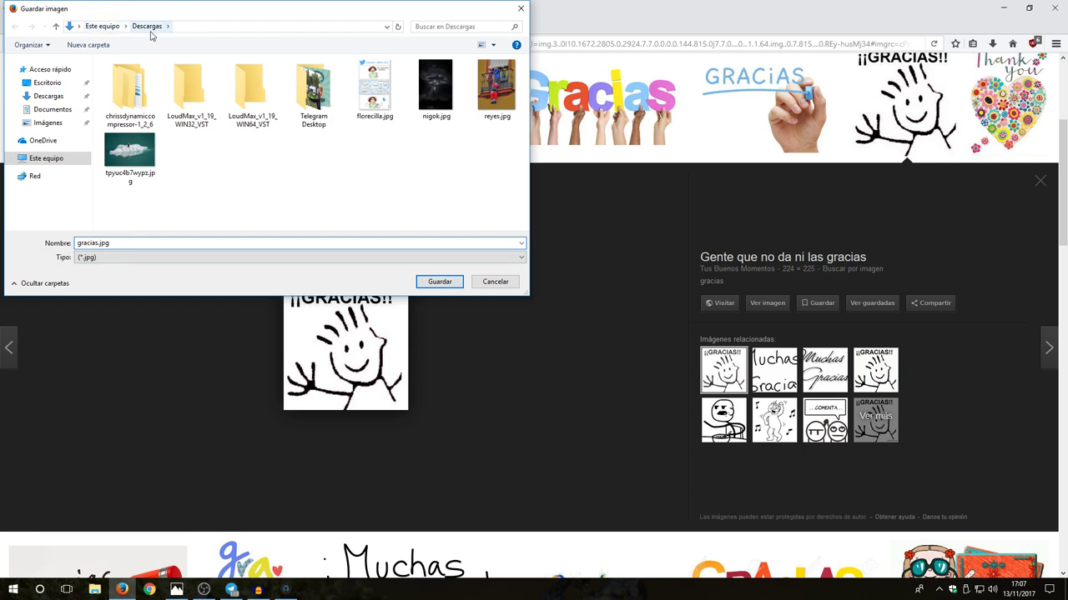
{"action": "left_click", "coordinate": [39, 82]}
{"action": "double_click", "coordinate": [123, 243]}
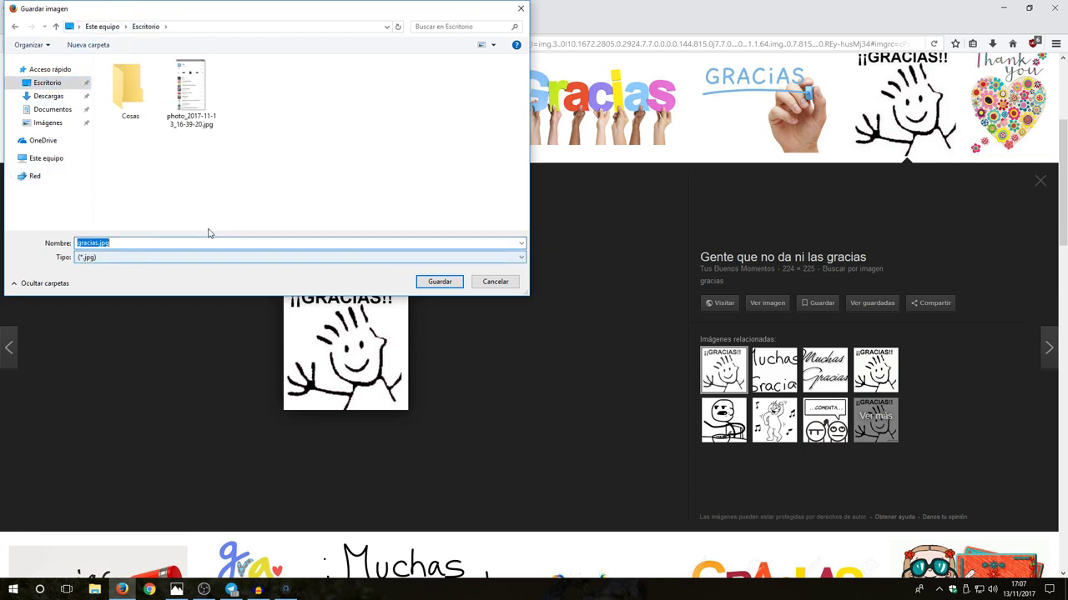
{"action": "left_click", "coordinate": [431, 284]}
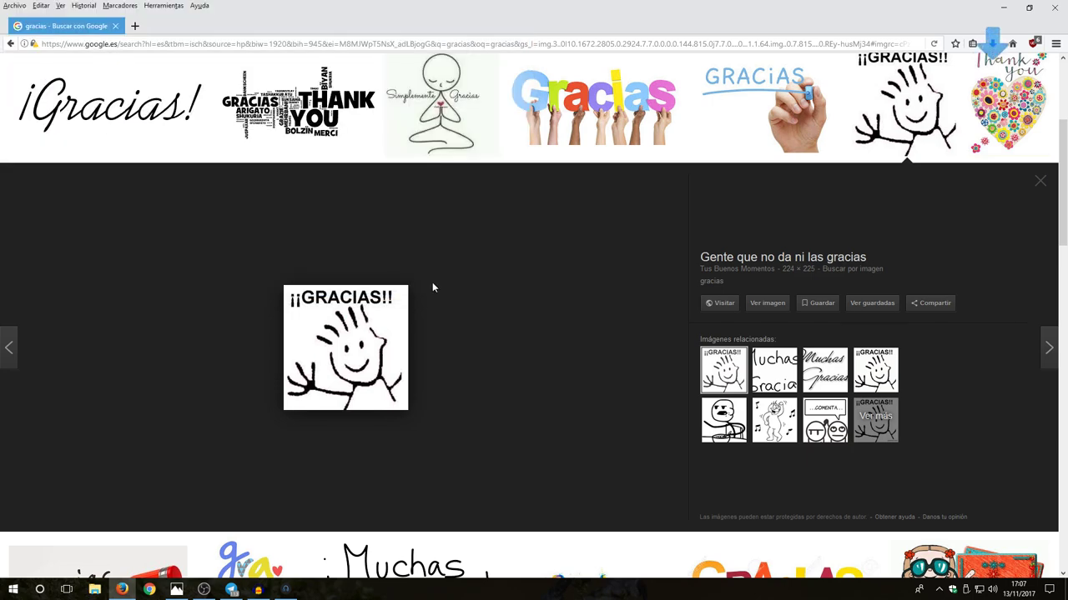
{"action": "left_click", "coordinate": [1004, 9]}
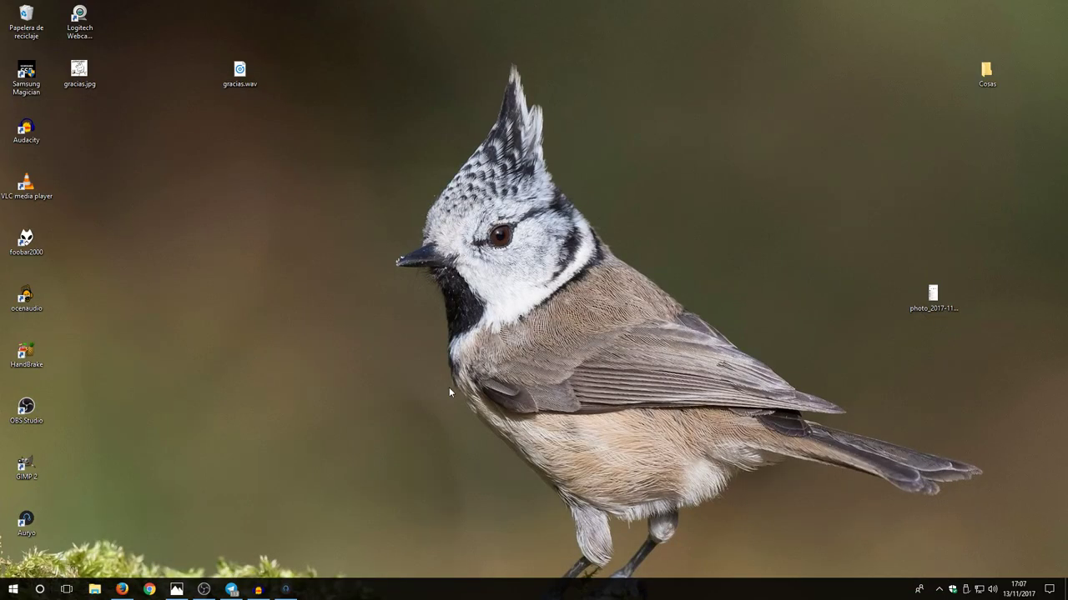
Step: View the desktop screenshot photo with the track list and the gracias.jpg image in Fotos, and close the viewer
{"action": "double_click", "coordinate": [932, 296]}
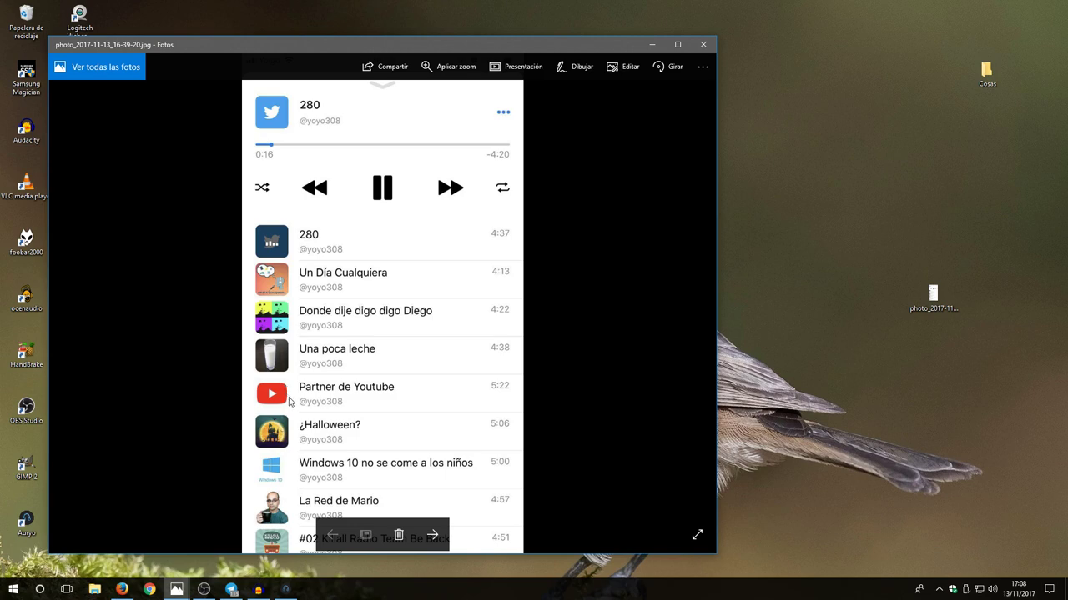
{"action": "key", "text": "Right"}
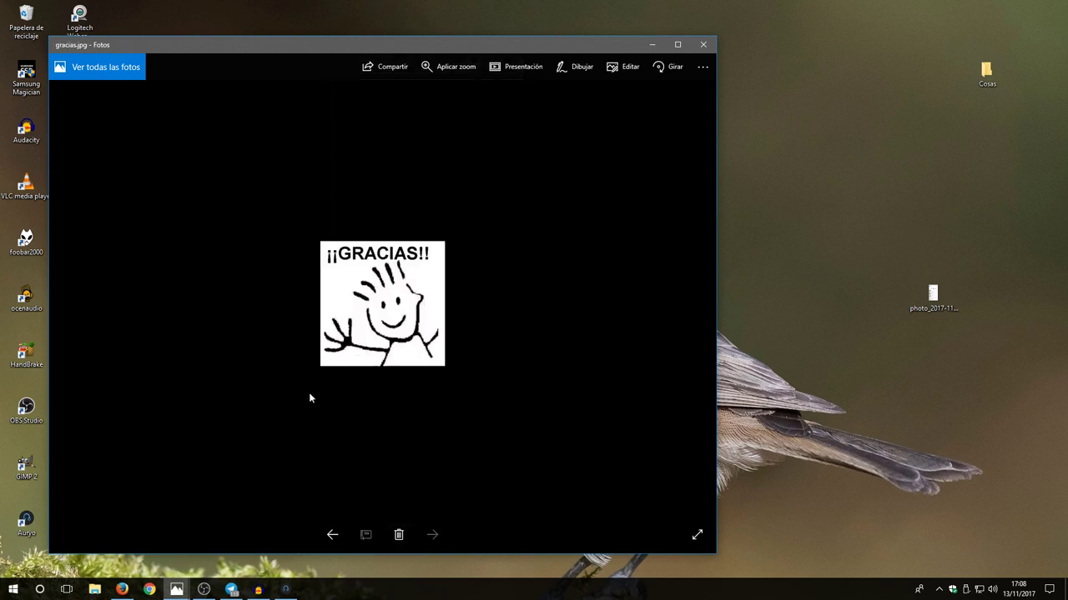
{"action": "left_click", "coordinate": [704, 46]}
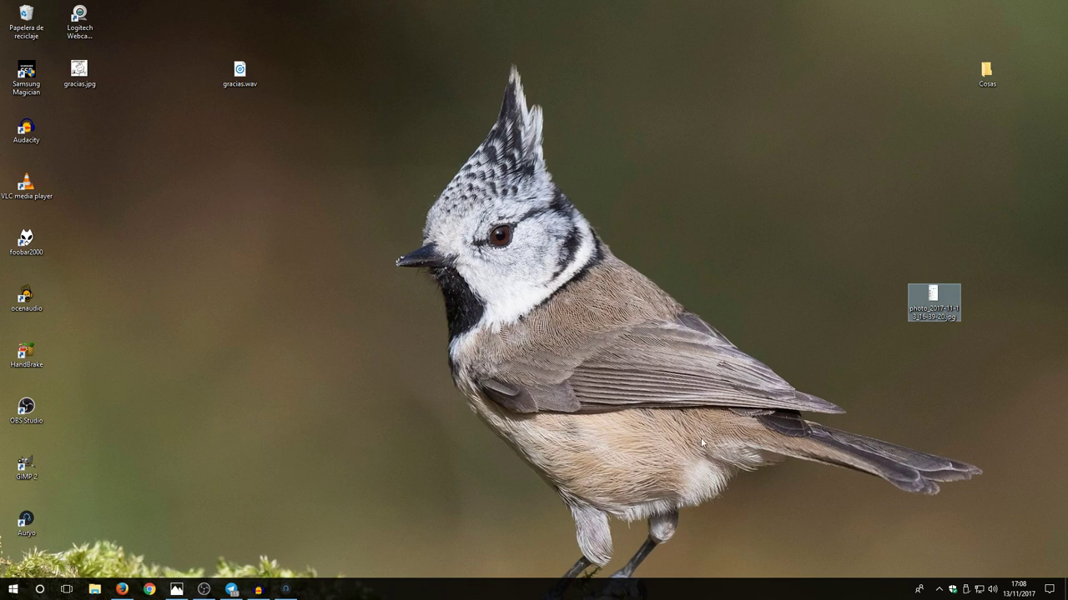
Step: Place gracias.jpg and gracias.wav side by side below the photo file on the desktop, and open gracias.wav in ocenaudio
{"action": "left_click_drag", "start_coordinate": [79, 71], "coordinate": [930, 520]}
{"action": "left_click_drag", "start_coordinate": [237, 80], "coordinate": [867, 533]}
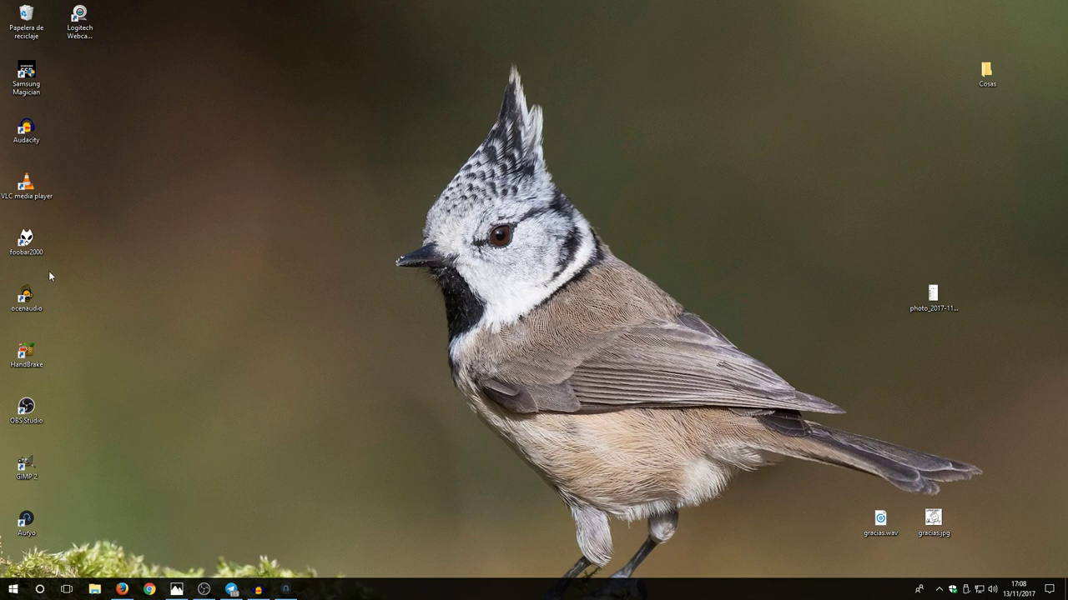
{"action": "double_click", "coordinate": [33, 298]}
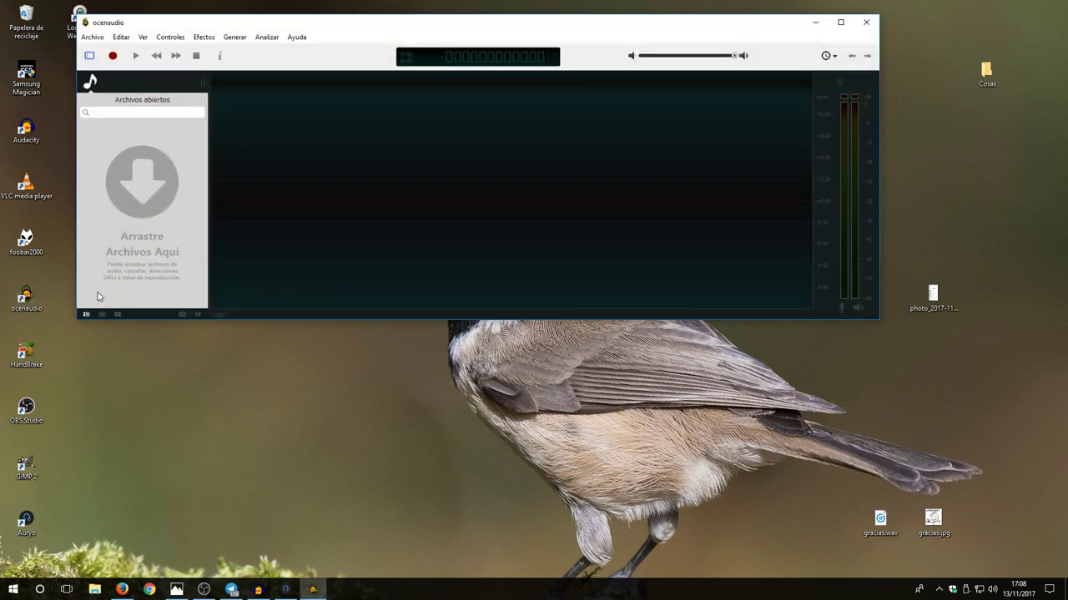
{"action": "left_click_drag", "start_coordinate": [889, 523], "coordinate": [145, 205]}
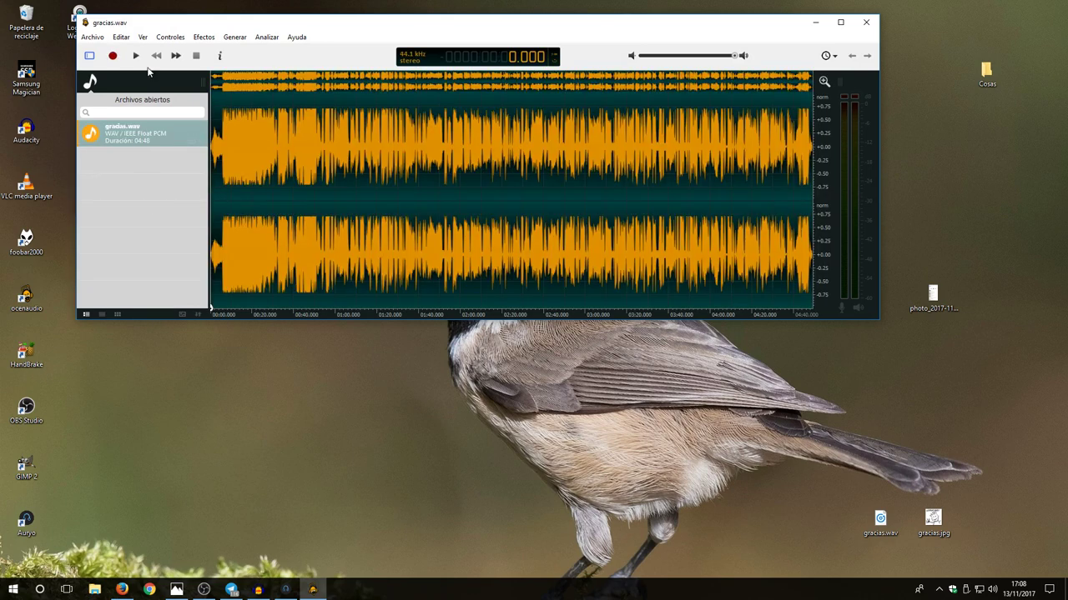
Step: Open the metadata of gracias.wav and set gracias.jpg from the desktop as its album cover
{"action": "left_click", "coordinate": [121, 37]}
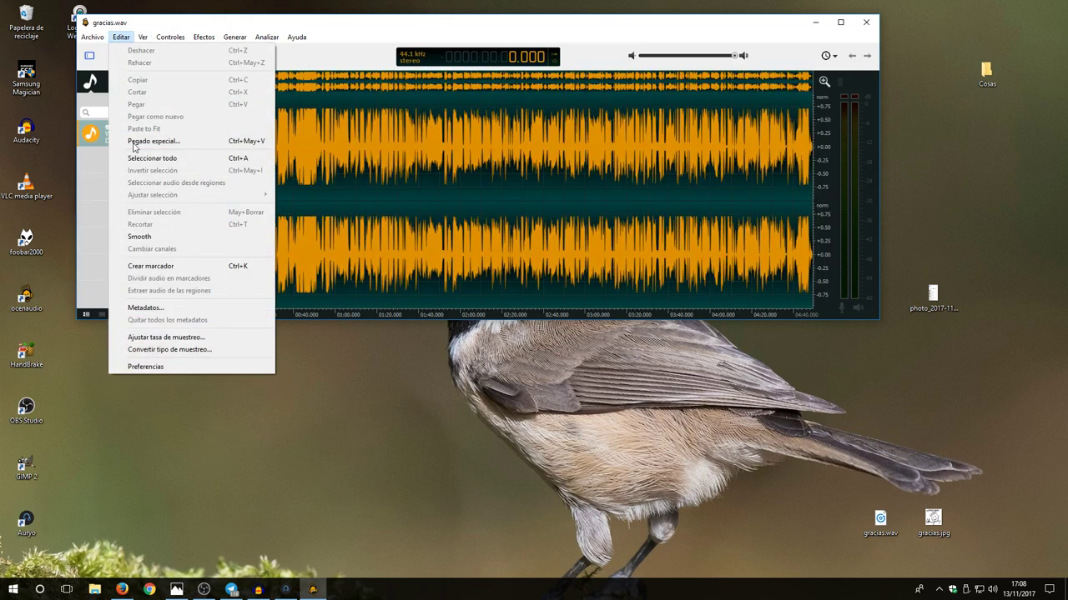
{"action": "left_click", "coordinate": [146, 308]}
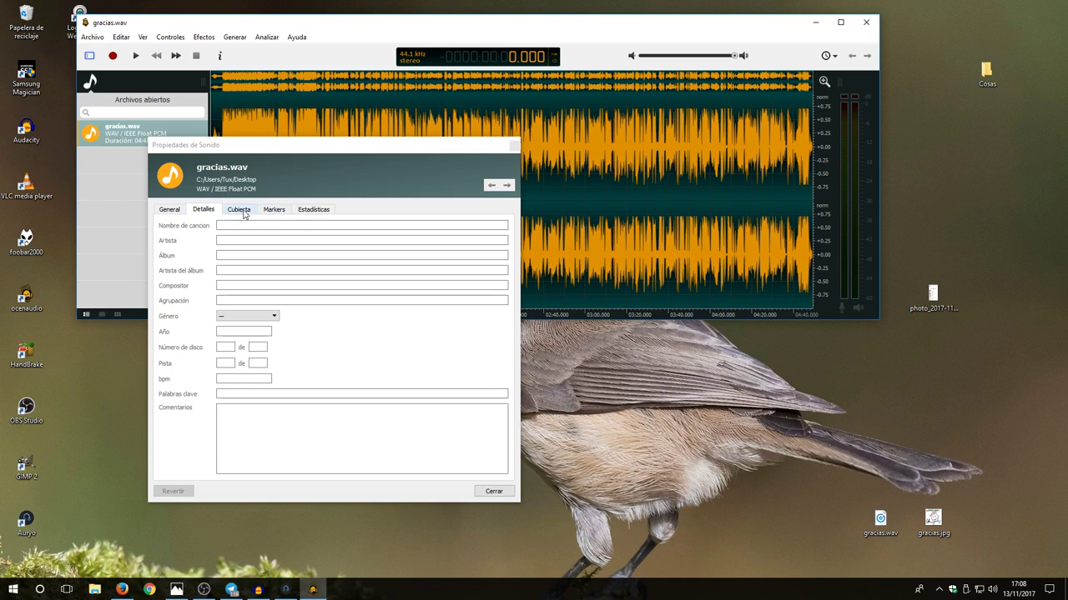
{"action": "left_click", "coordinate": [239, 211]}
{"action": "left_click_drag", "start_coordinate": [939, 531], "coordinate": [363, 330]}
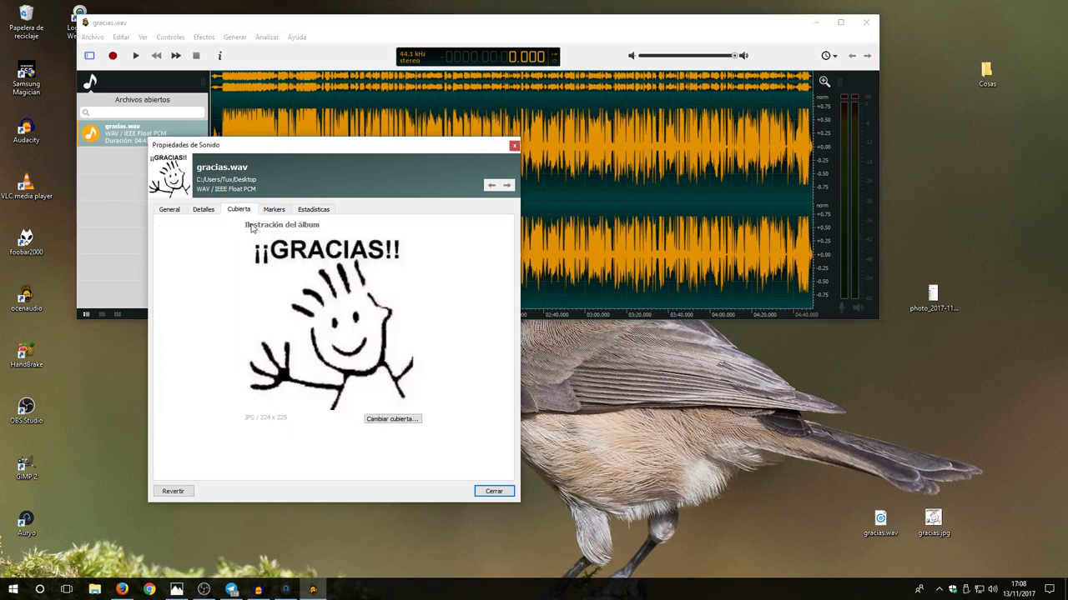
Step: Fill in the song details with the title "Gracias y Feedback", the artist's handle and the album "Audio Momentos"
{"action": "left_click", "coordinate": [210, 212]}
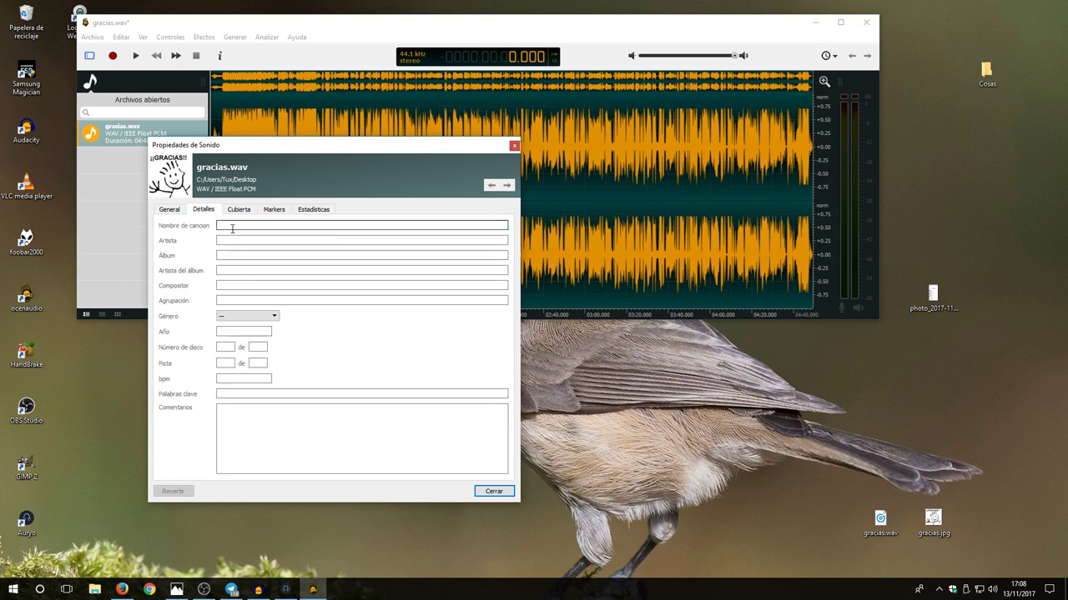
{"action": "type", "text": "Gracias"}
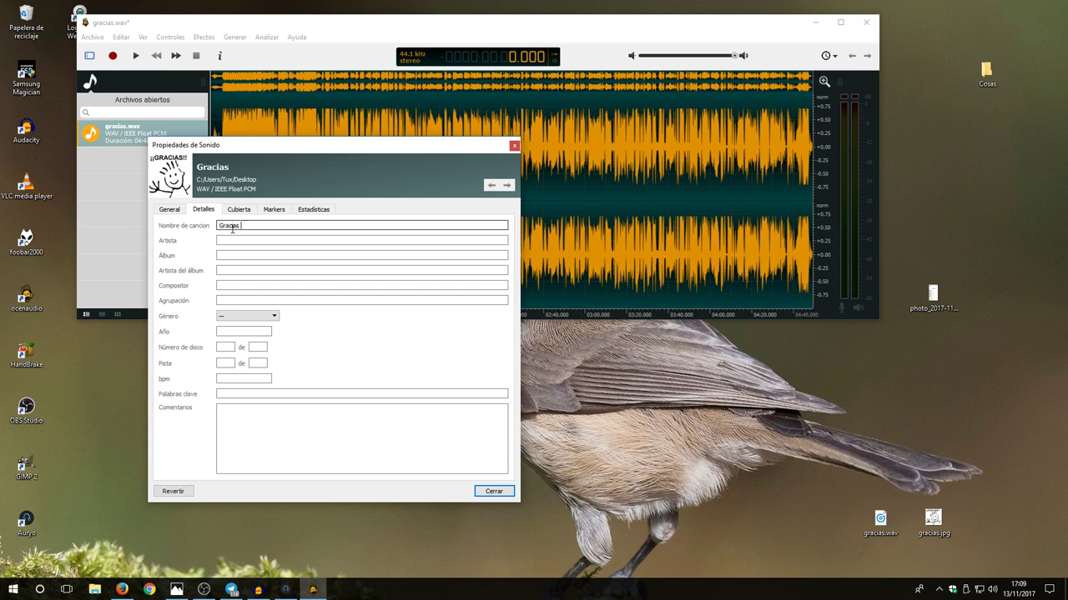
{"action": "type", "text": " y Feedback"}
{"action": "left_click", "coordinate": [303, 241]}
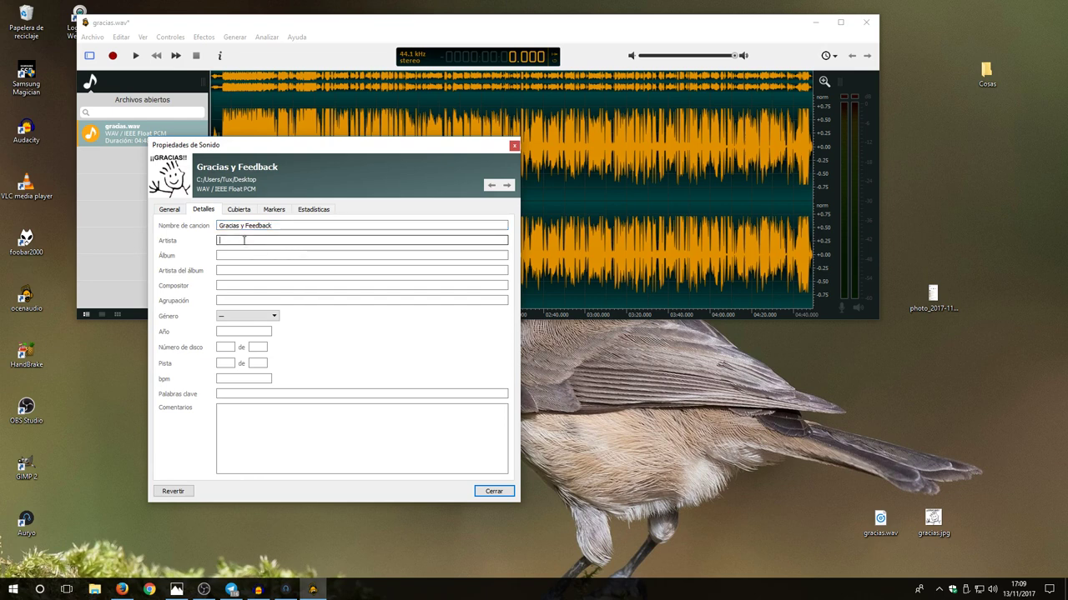
{"action": "type", "text": "@yoyo3"}
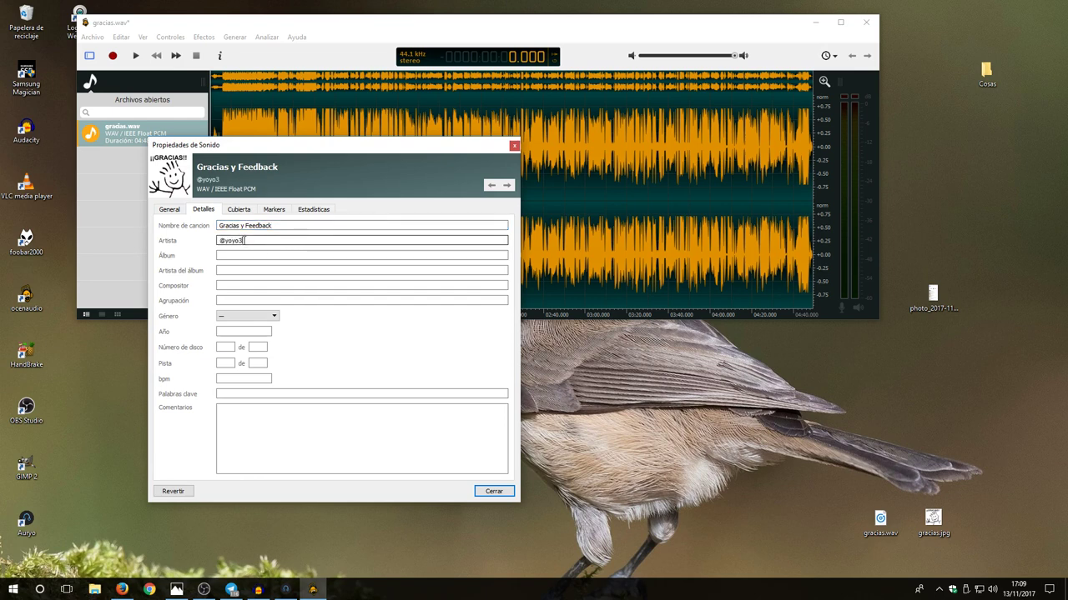
{"action": "type", "text": "08"}
{"action": "left_click", "coordinate": [235, 253]}
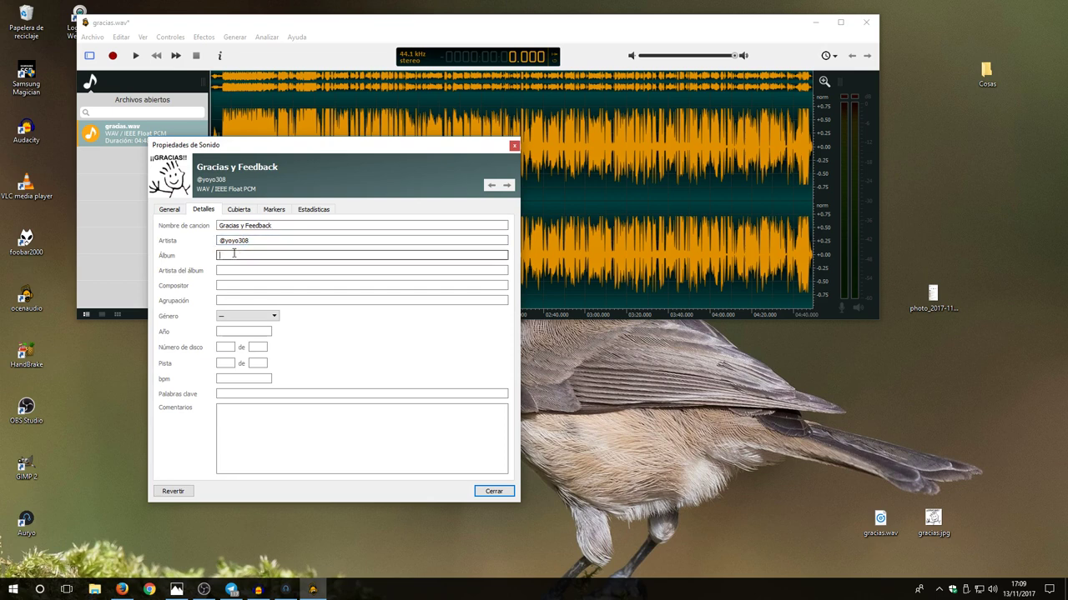
{"action": "type", "text": "Audio Mom"}
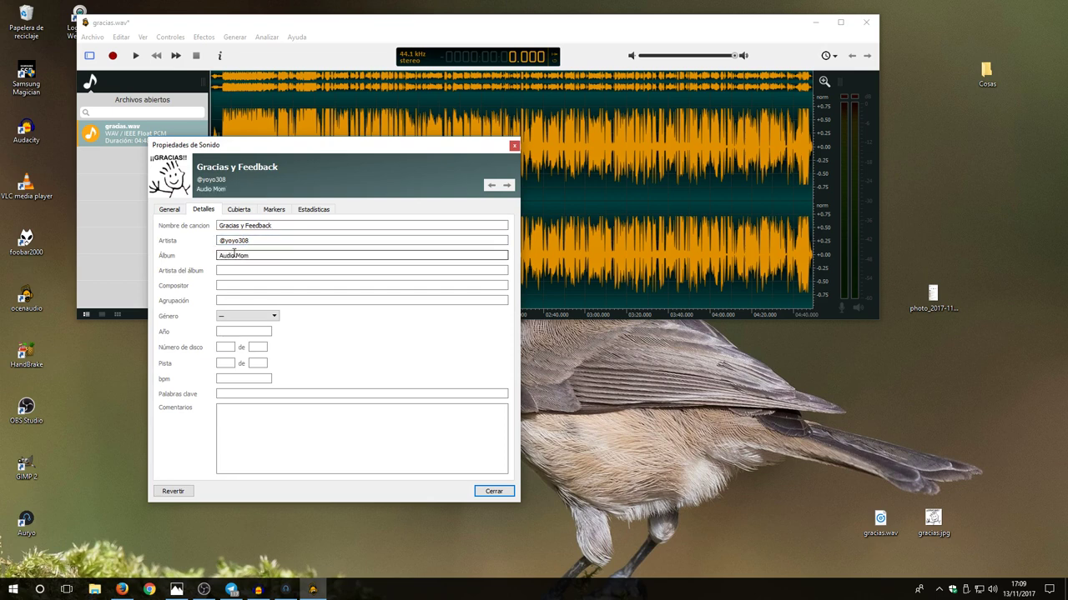
{"action": "type", "text": "entos"}
{"action": "left_click", "coordinate": [234, 269]}
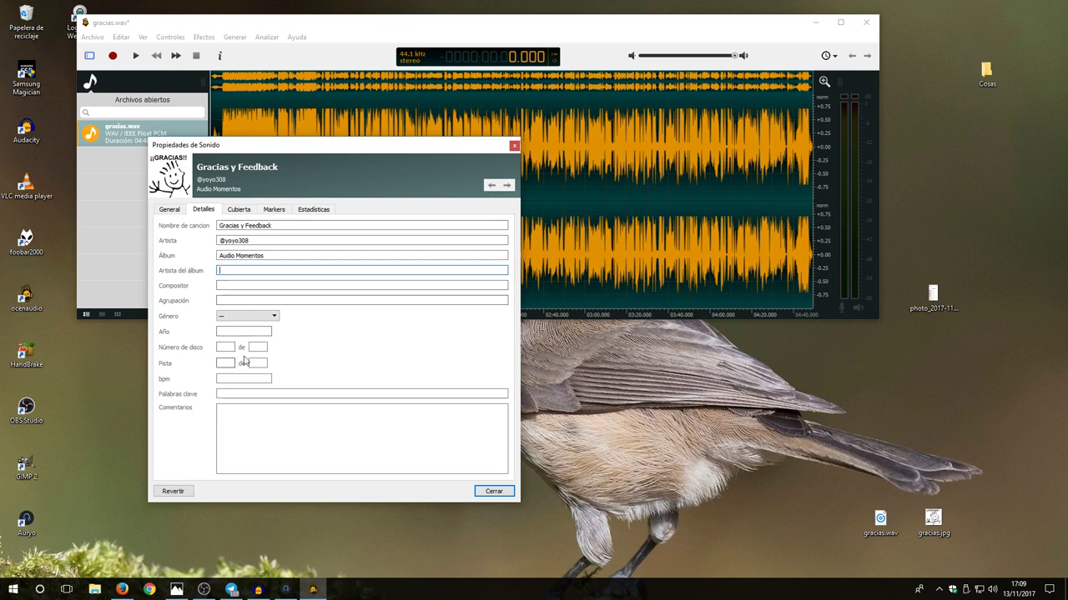
Step: Set the song's year to 2017 and its track number to 1 of 1
{"action": "left_click", "coordinate": [231, 333]}
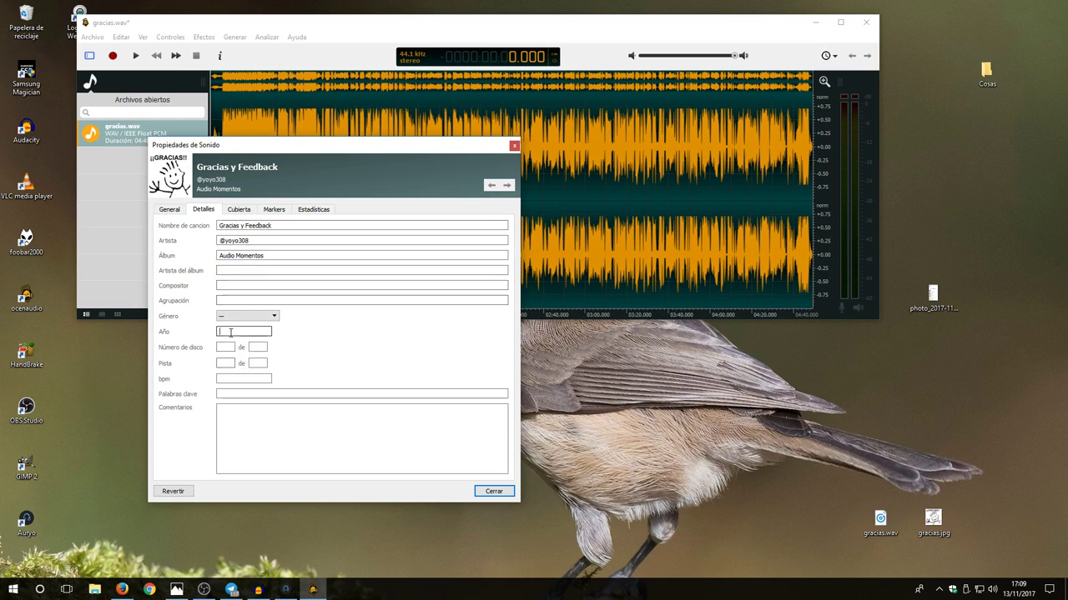
{"action": "type", "text": "2017"}
{"action": "key", "text": "Tab"}
{"action": "left_click", "coordinate": [227, 362]}
{"action": "type", "text": "1"}
{"action": "left_click", "coordinate": [258, 363]}
{"action": "type", "text": "1"}
Step: Add the comment "Gracias y feedback", review the cover and details, and close the sound properties
{"action": "left_click", "coordinate": [258, 459]}
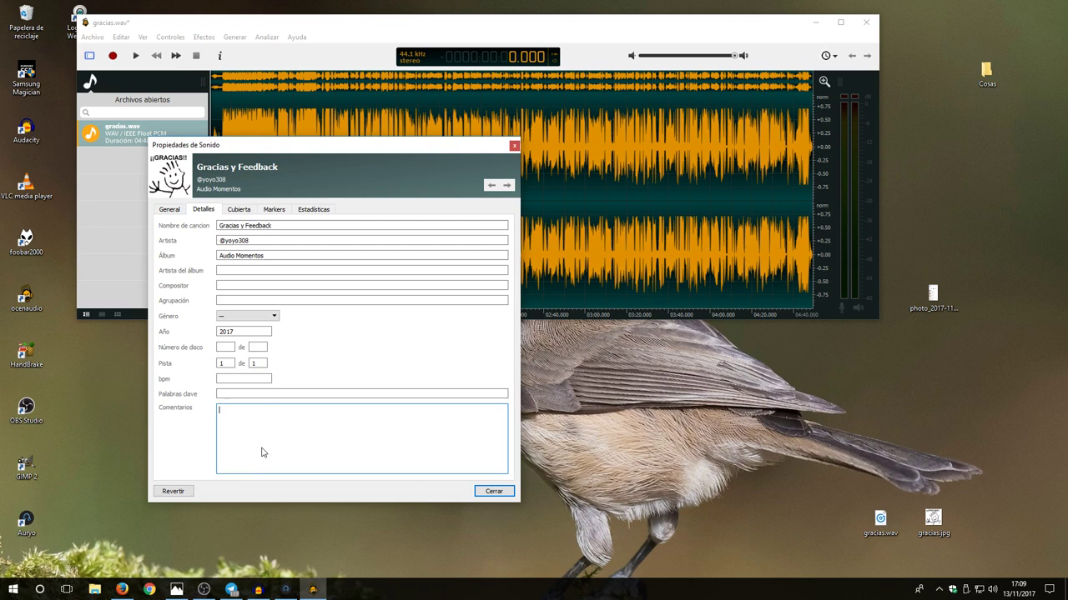
{"action": "type", "text": "Gracias y feedback"}
{"action": "left_click", "coordinate": [239, 210]}
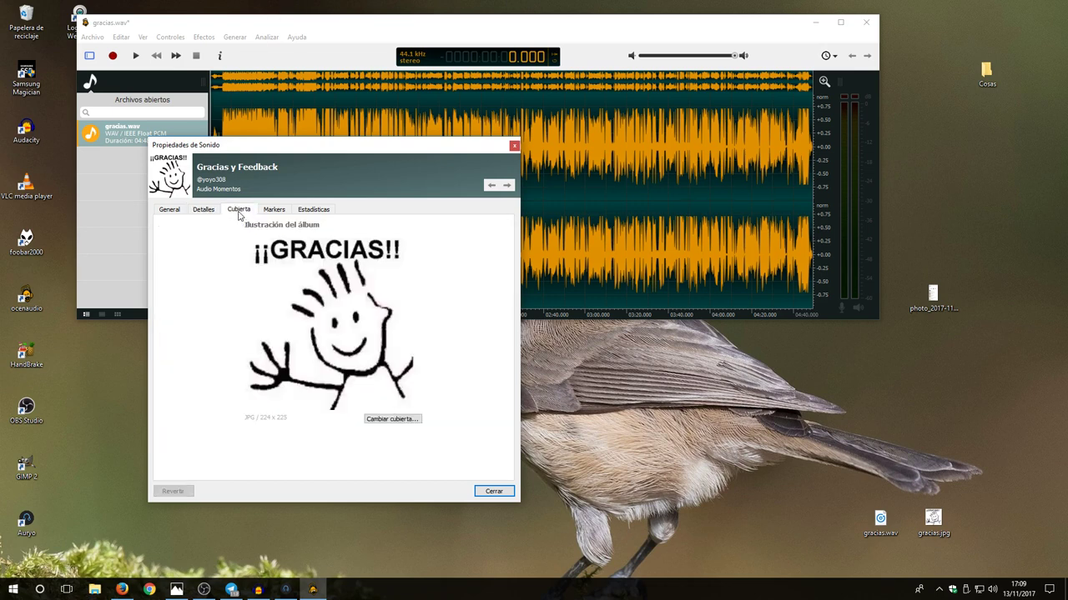
{"action": "left_click", "coordinate": [202, 210]}
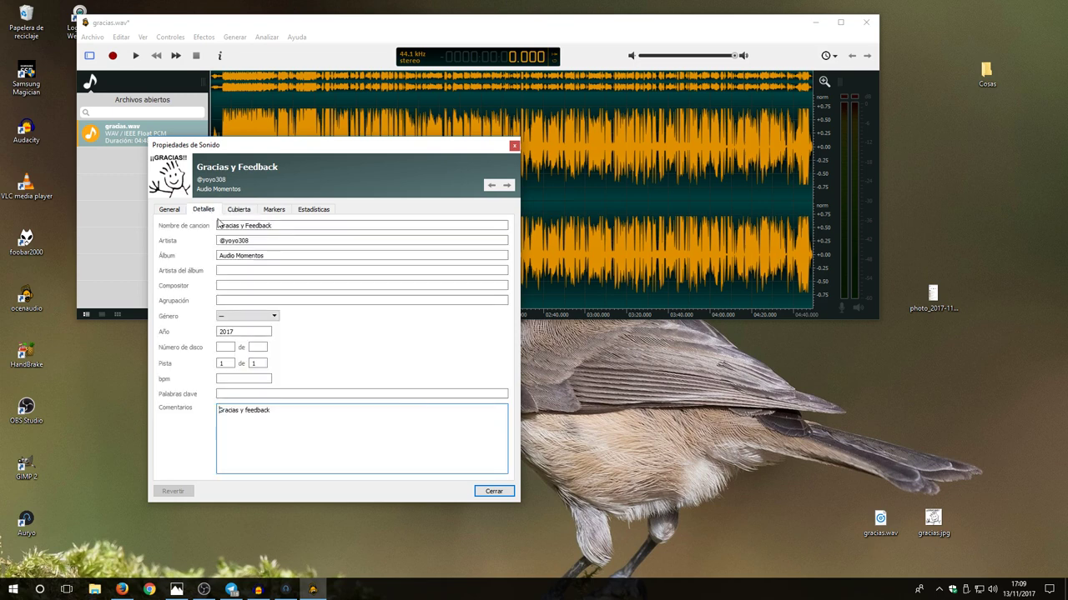
{"action": "left_click", "coordinate": [493, 491]}
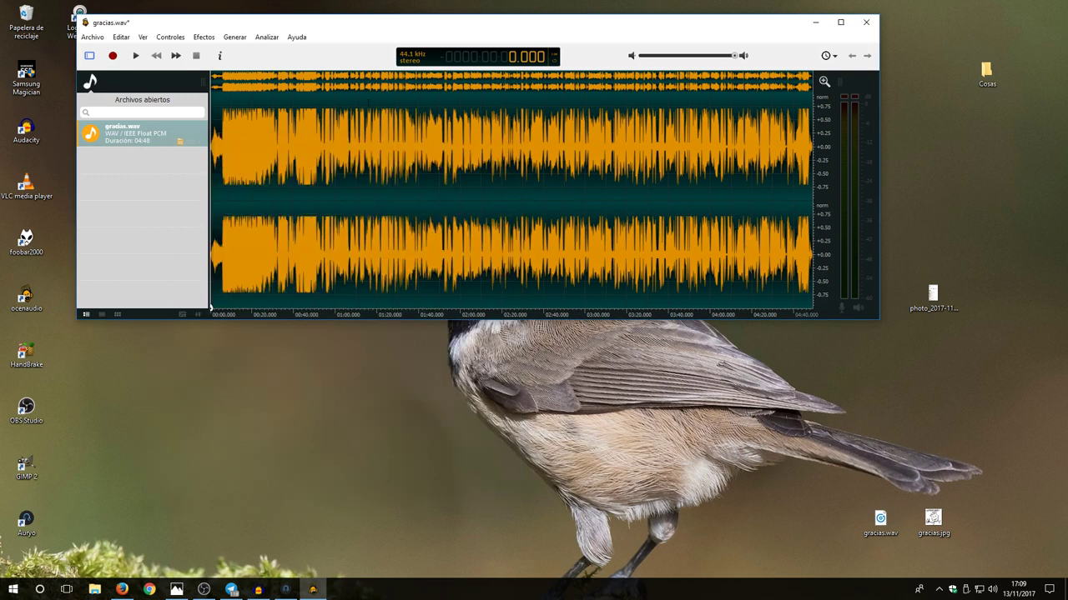
Step: Start exporting the gracias.wav audio and choose MP3 as the output format
{"action": "left_click_drag", "start_coordinate": [371, 23], "coordinate": [429, 84]}
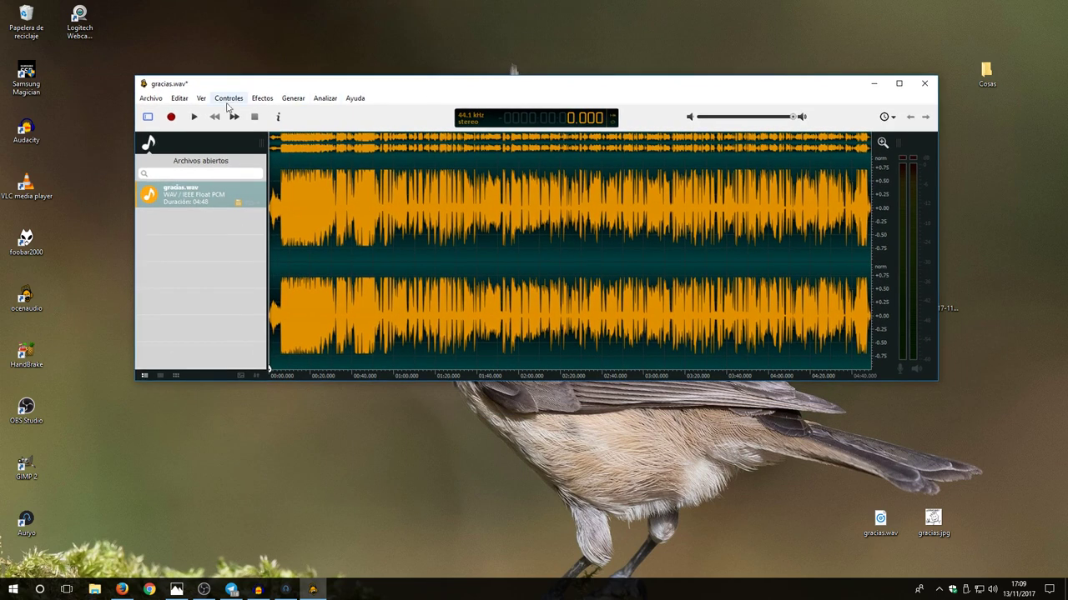
{"action": "left_click", "coordinate": [151, 99]}
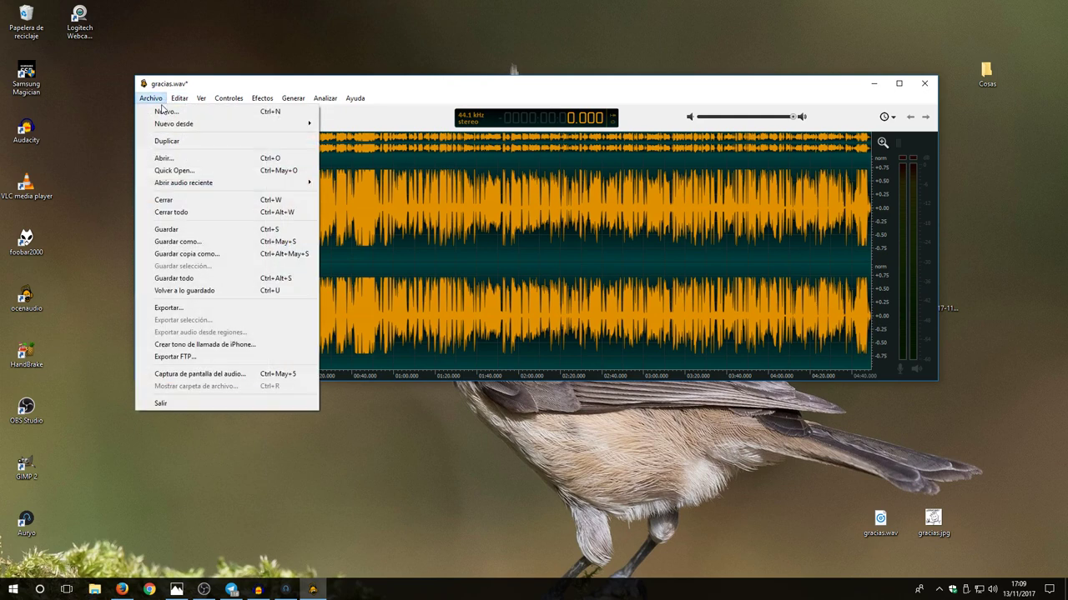
{"action": "left_click", "coordinate": [171, 307]}
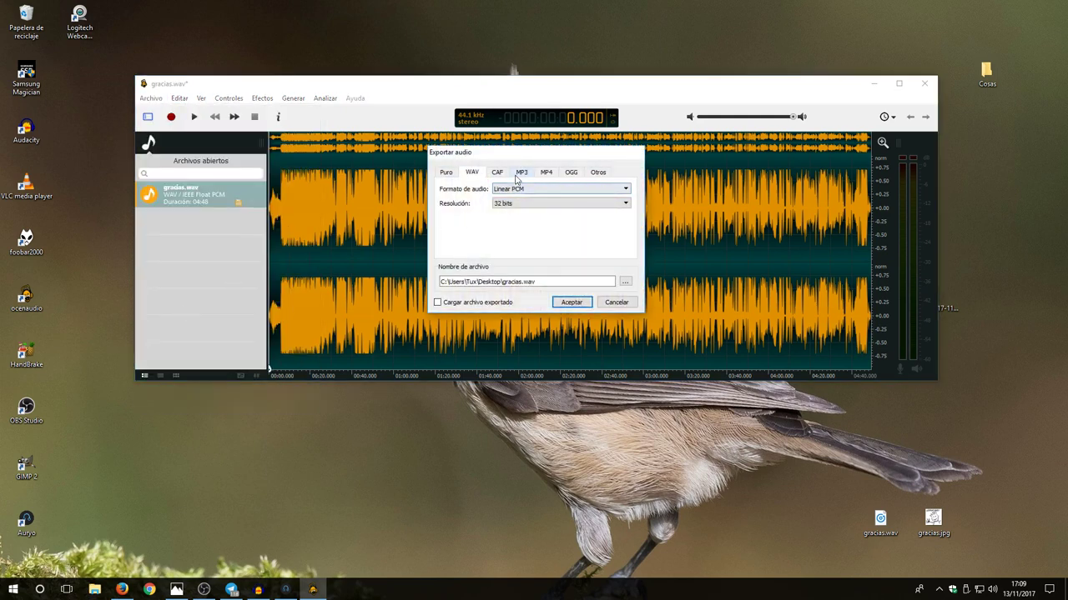
{"action": "left_click", "coordinate": [519, 172]}
{"action": "left_click_drag", "start_coordinate": [515, 160], "coordinate": [186, 279]}
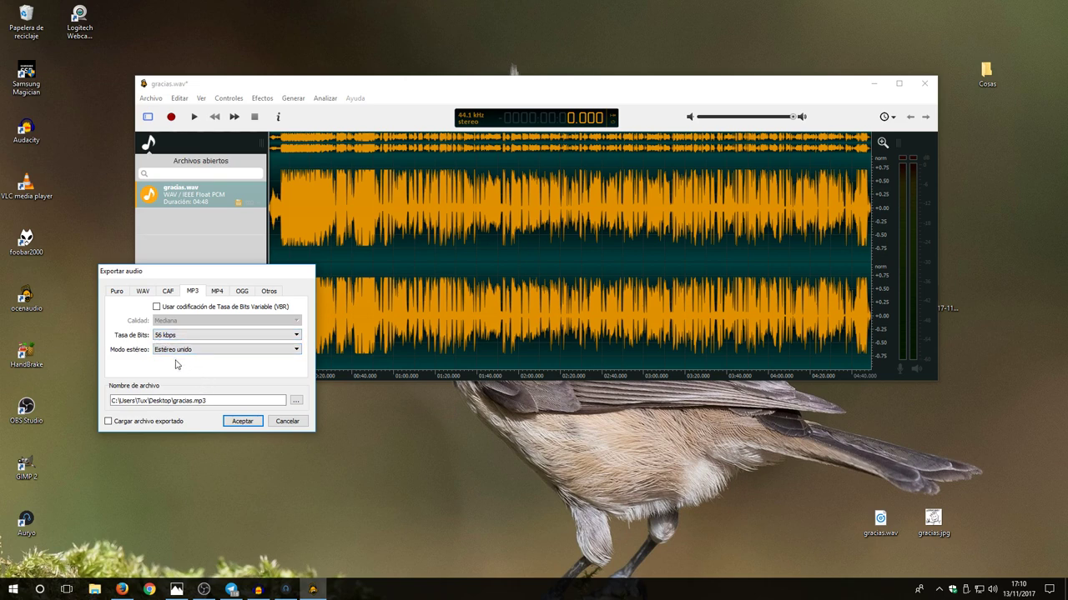
Step: Name the output file Gracias.mp3 on the desktop and export it at 56 kbps in joint stereo
{"action": "left_click", "coordinate": [192, 400]}
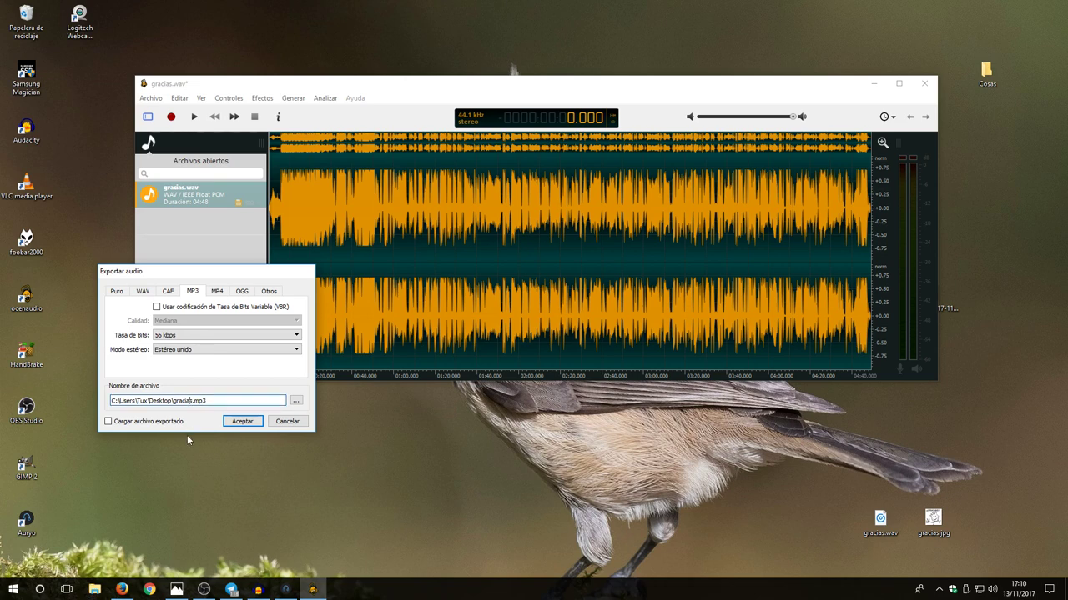
{"action": "key", "text": "BackSpace"}
{"action": "key", "text": "BackSpace"}
{"action": "key", "text": "BackSpace"}
{"action": "type", "text": "Gracias"}
{"action": "left_click", "coordinate": [241, 422]}
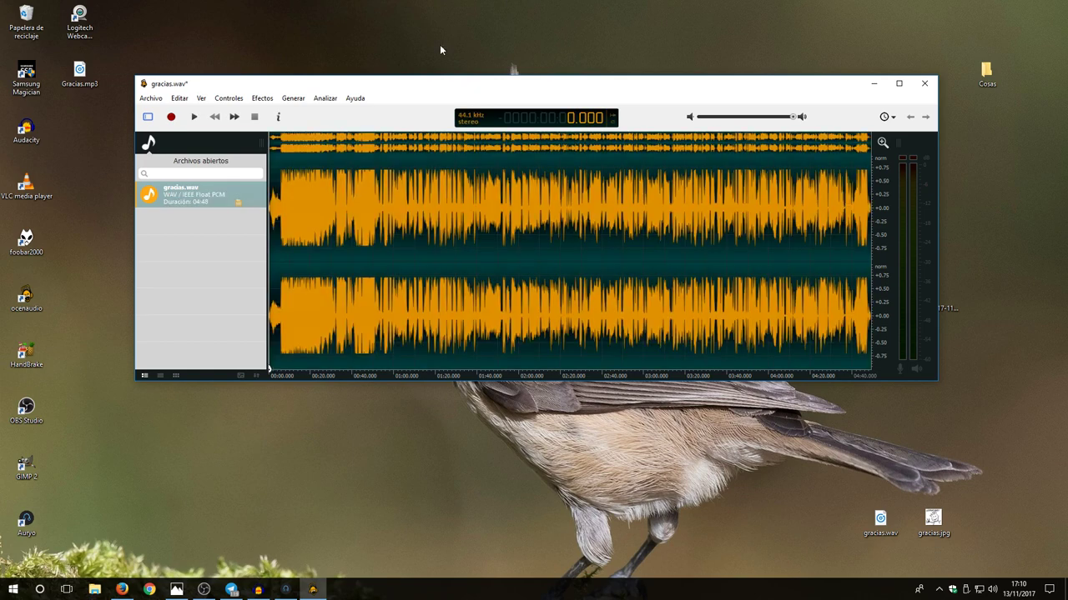
Step: Close the audio editor without saving gracias.wav, and set Gracias.mp3 apart from the other desktop icons
{"action": "left_click", "coordinate": [924, 84]}
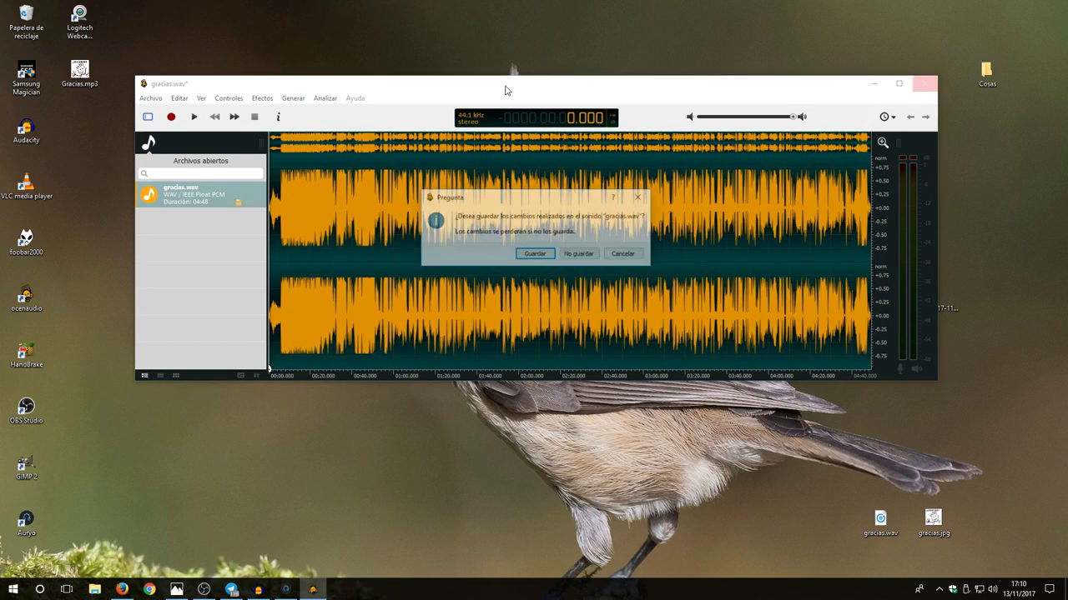
{"action": "left_click", "coordinate": [574, 258]}
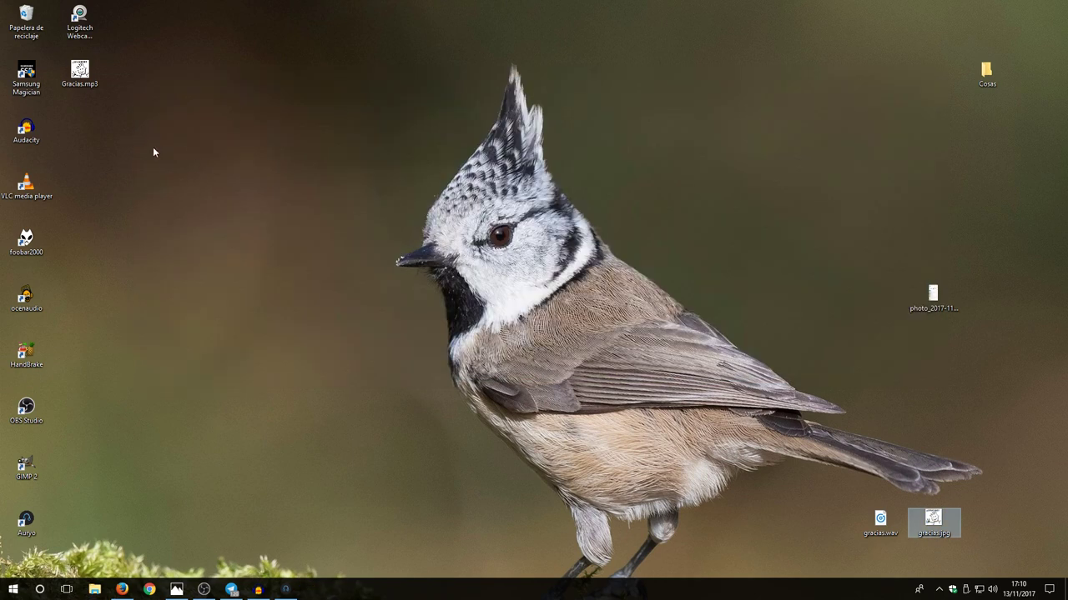
{"action": "left_click_drag", "start_coordinate": [89, 79], "coordinate": [250, 79]}
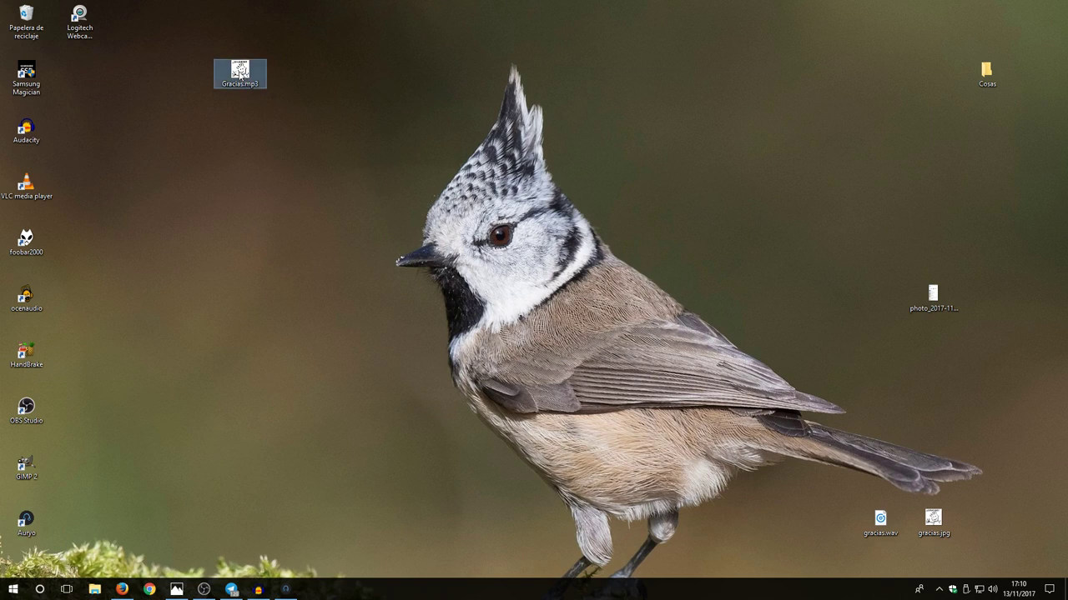
{"action": "left_click_drag", "start_coordinate": [240, 73], "coordinate": [207, 86]}
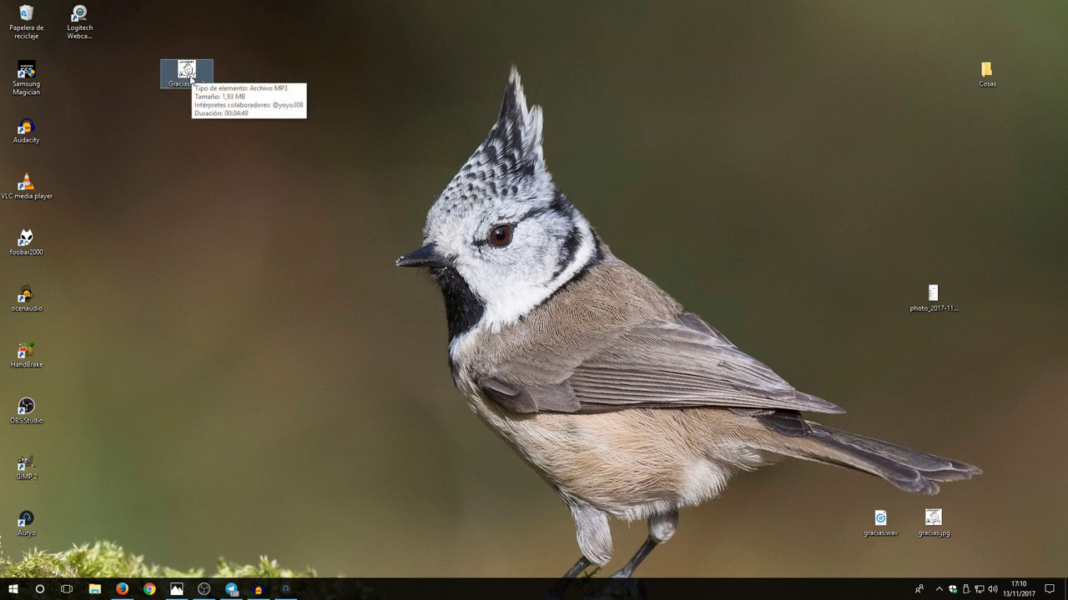
Step: Play Gracias.mp3 in VLC media player, sample several points of the track, and close the player
{"action": "right_click", "coordinate": [184, 73]}
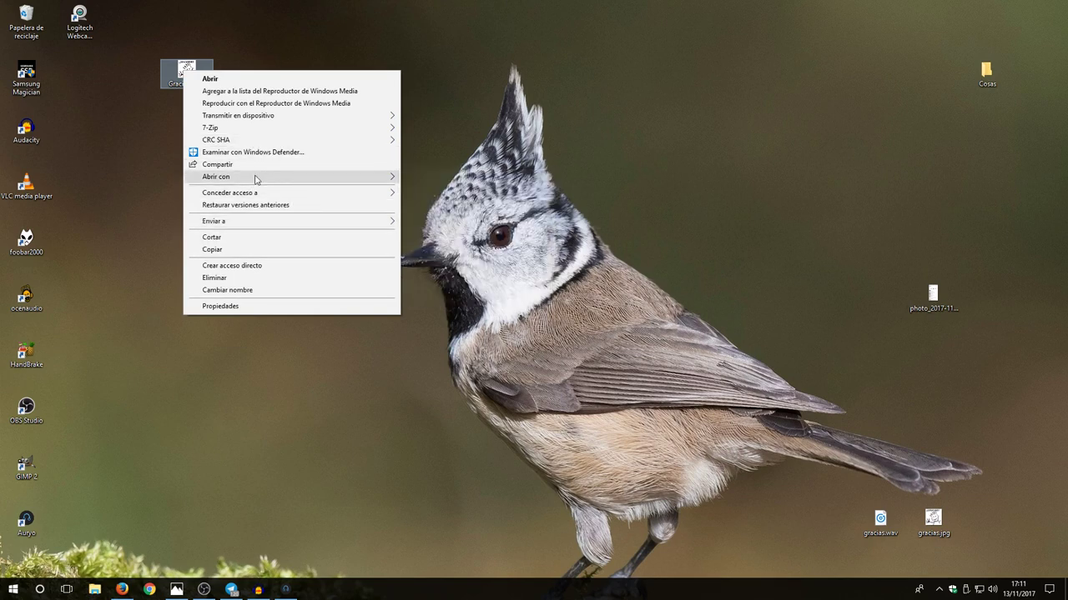
{"action": "mouse_move", "coordinate": [281, 178]}
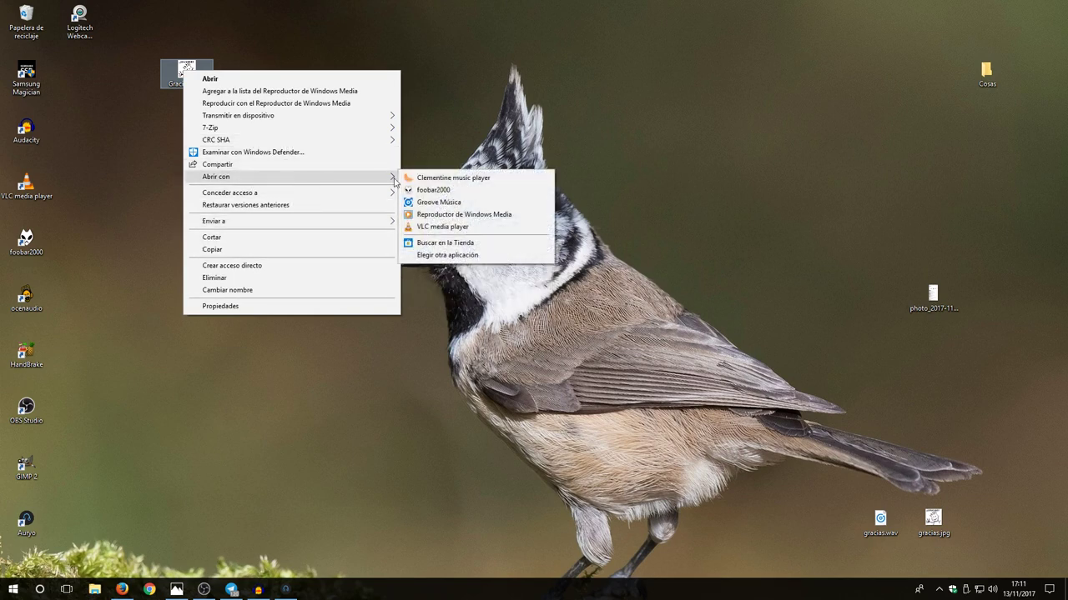
{"action": "left_click", "coordinate": [467, 229]}
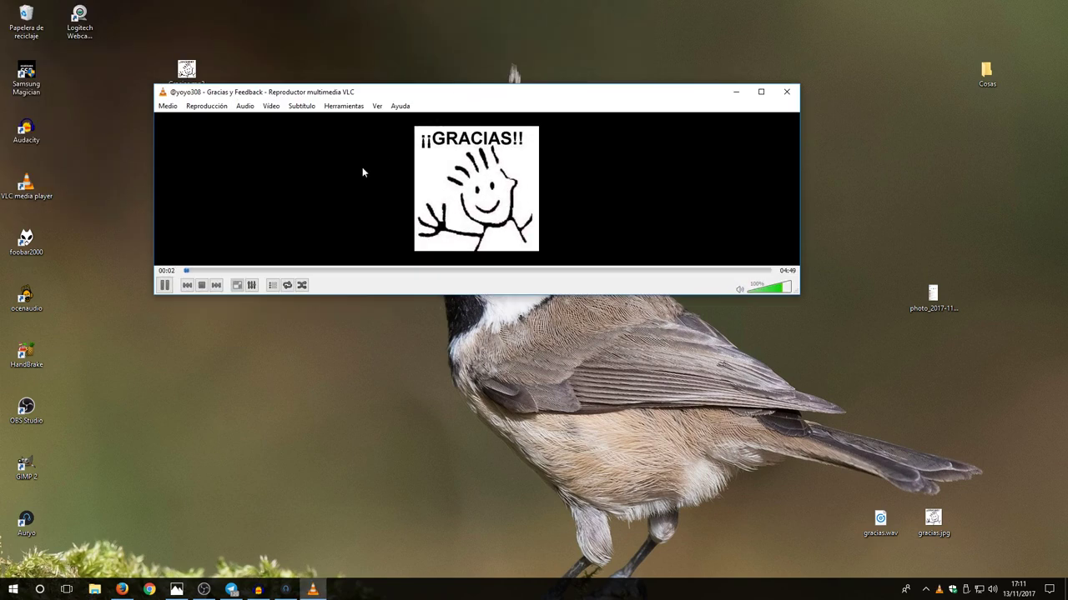
{"action": "left_click_drag", "start_coordinate": [438, 94], "coordinate": [536, 47]}
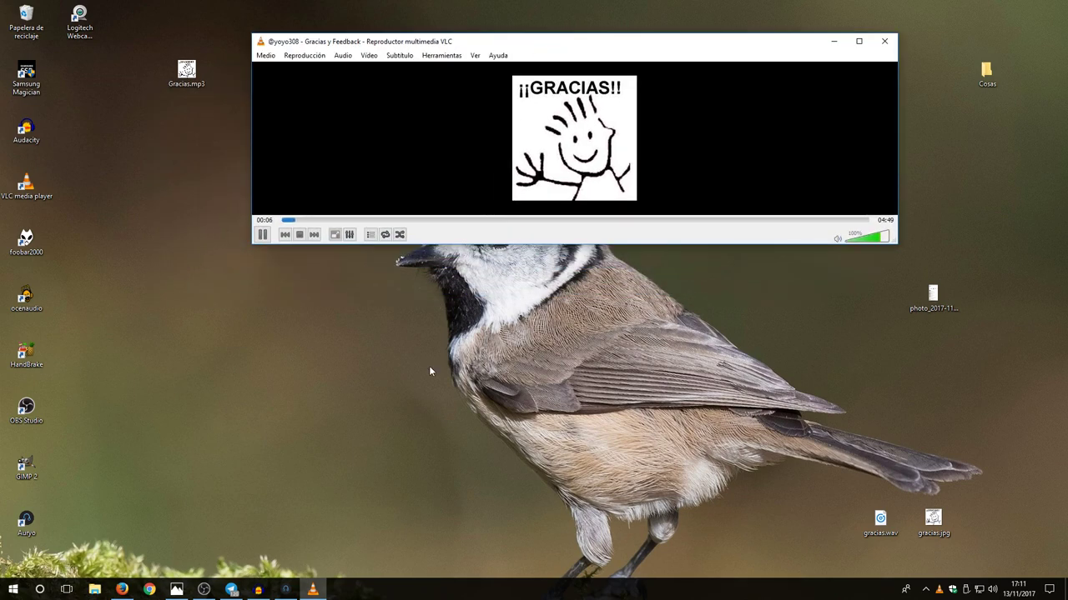
{"action": "left_click", "coordinate": [453, 221]}
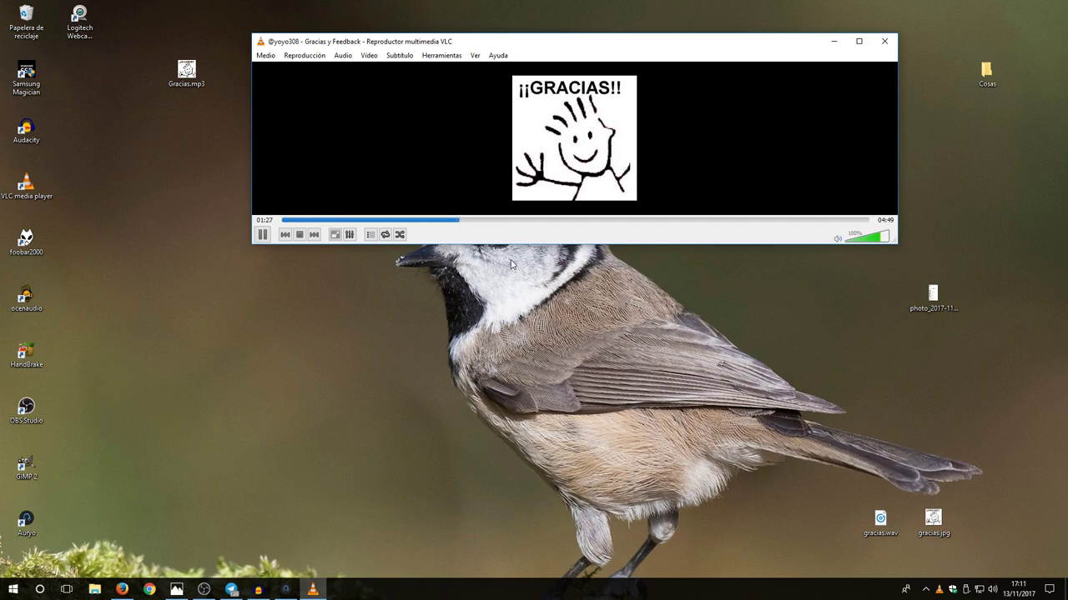
{"action": "left_click", "coordinate": [542, 221]}
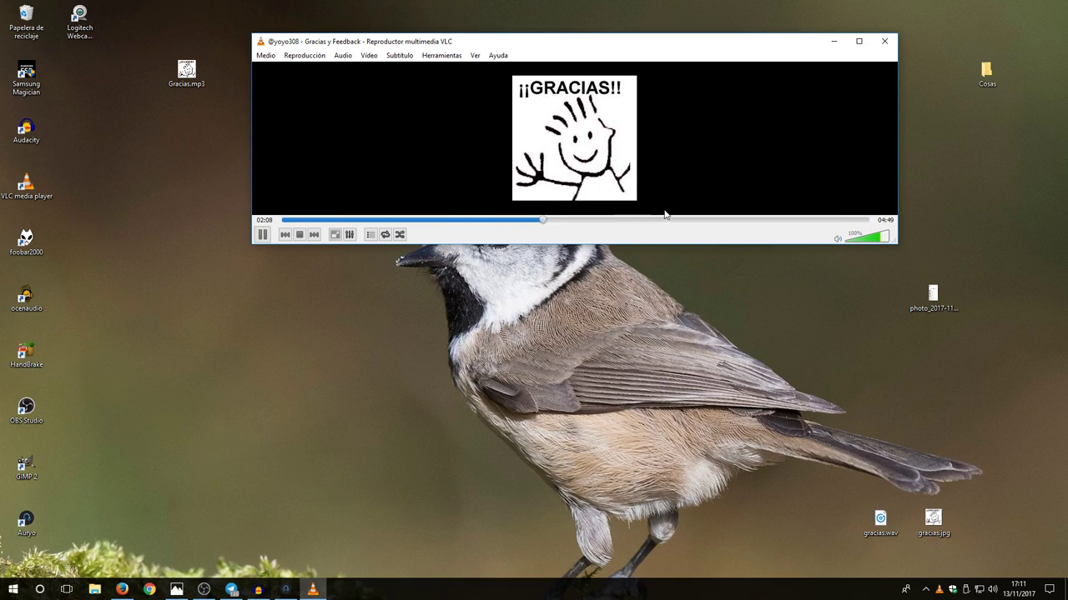
{"action": "left_click", "coordinate": [690, 221]}
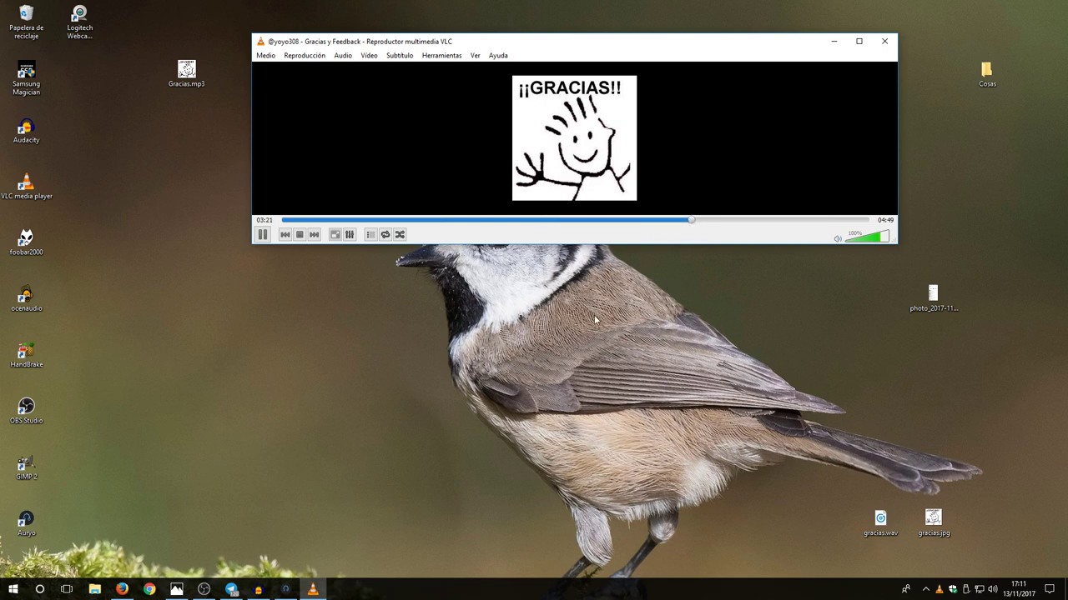
{"action": "left_click", "coordinate": [300, 235]}
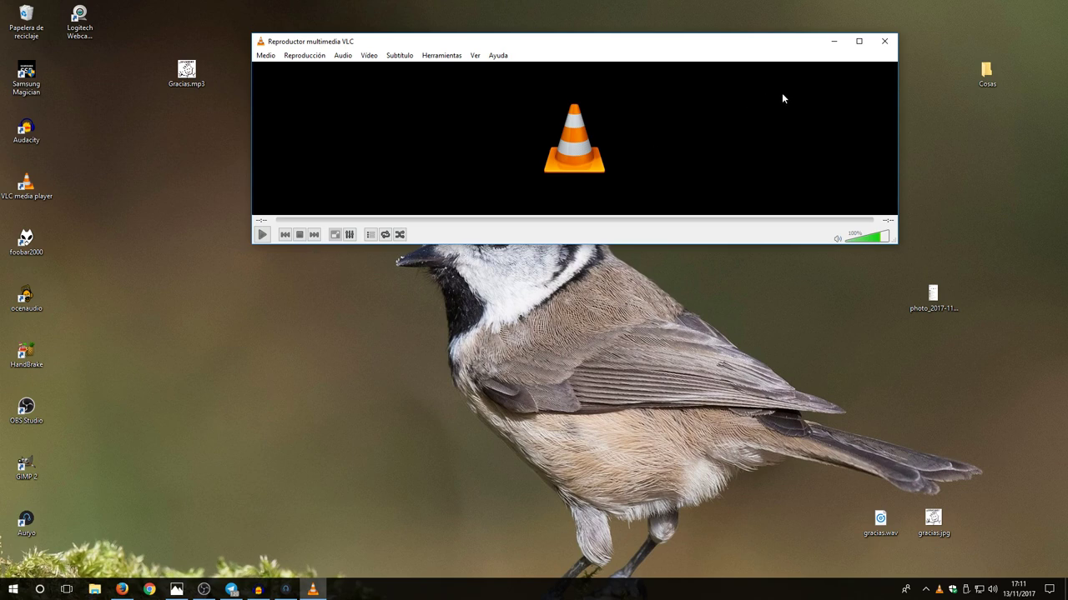
{"action": "left_click", "coordinate": [884, 41]}
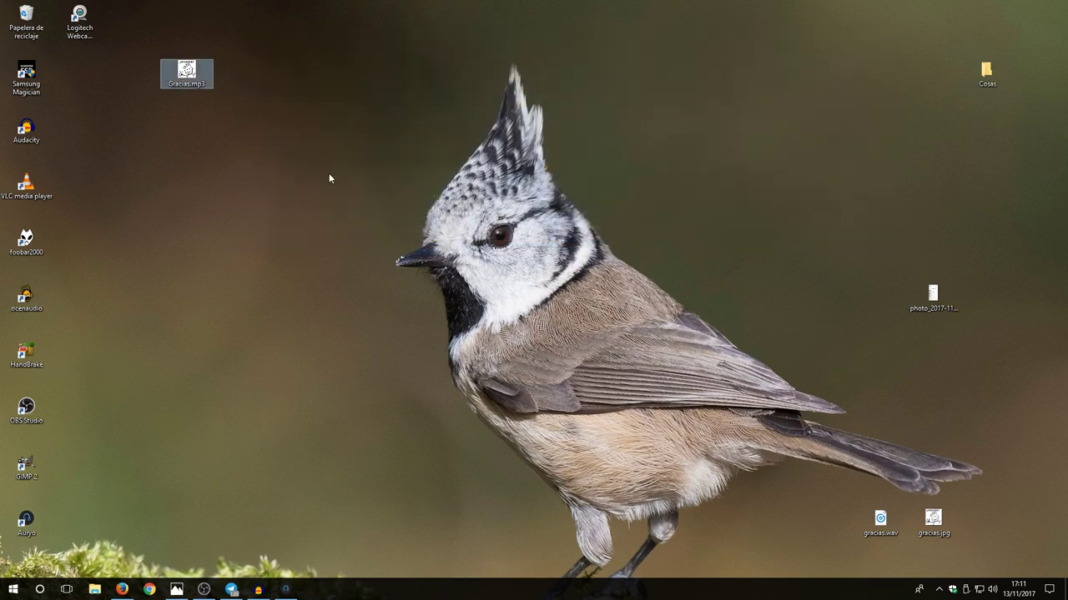
Step: Check the file size and general properties of Gracias.mp3 on the desktop
{"action": "left_click_drag", "start_coordinate": [189, 73], "coordinate": [178, 52]}
{"action": "right_click", "coordinate": [185, 72]}
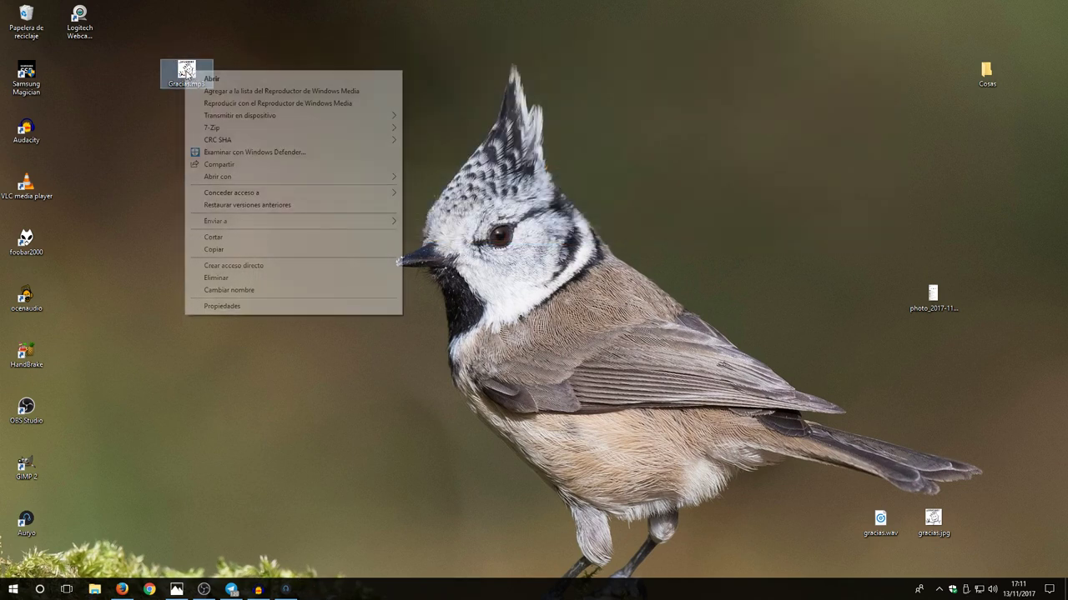
{"action": "left_click", "coordinate": [230, 306]}
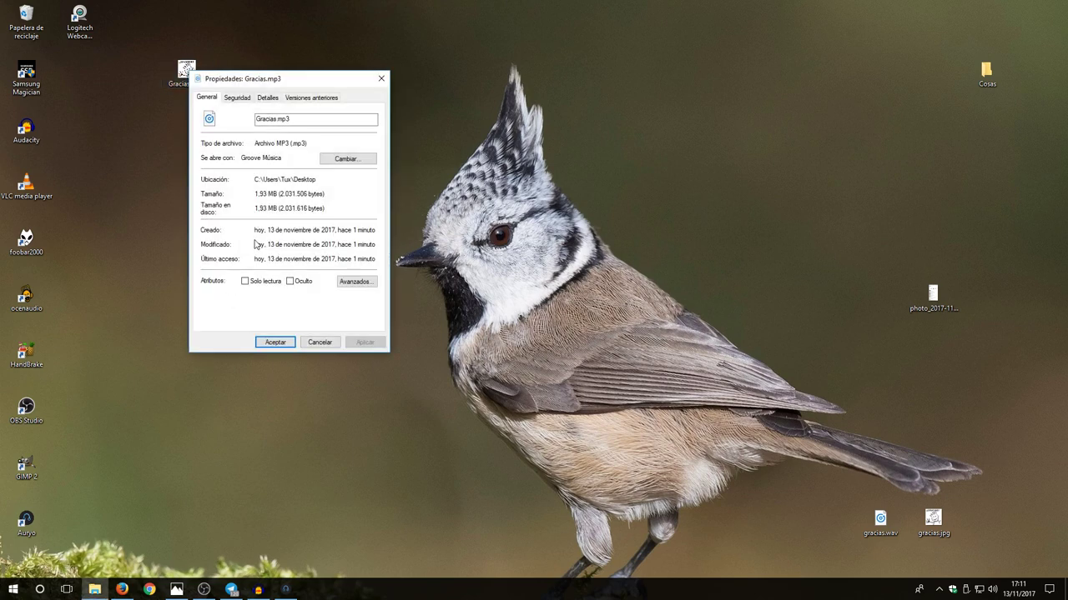
{"action": "left_click", "coordinate": [312, 345]}
Step: Post Gracias.mp3 without a comment to the Audio Momentos channel in Telegram, and minimize the chat window
{"action": "left_click", "coordinate": [233, 591]}
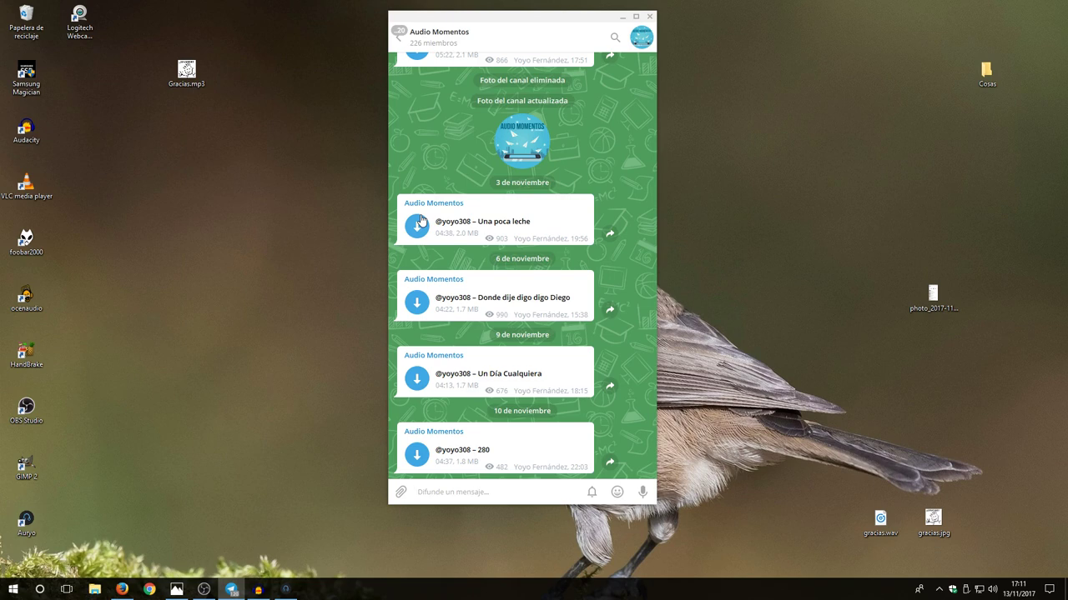
{"action": "left_click_drag", "start_coordinate": [187, 73], "coordinate": [481, 449]}
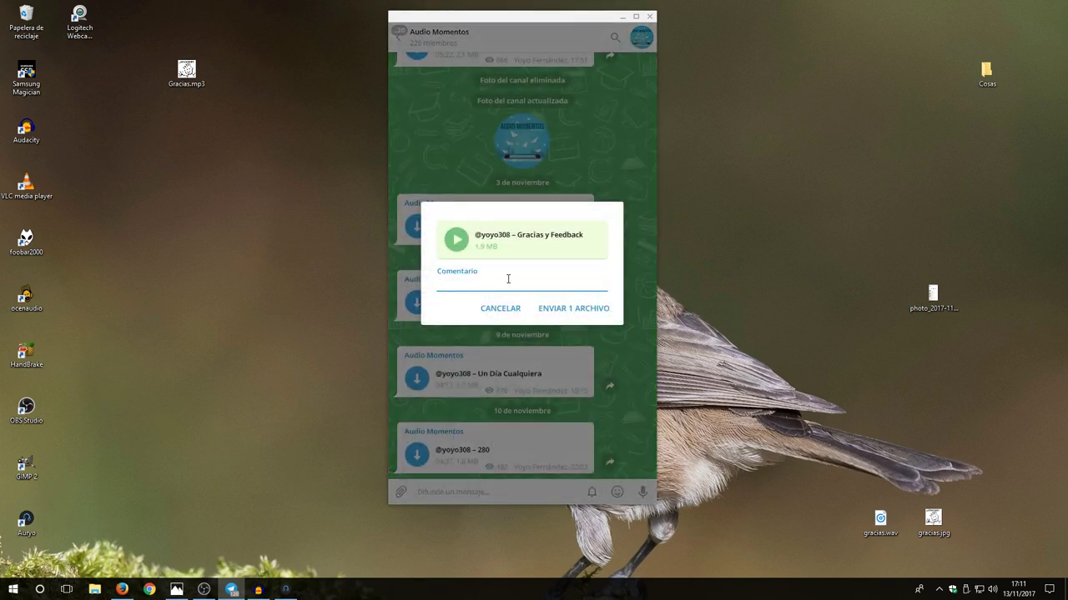
{"action": "left_click", "coordinate": [598, 310]}
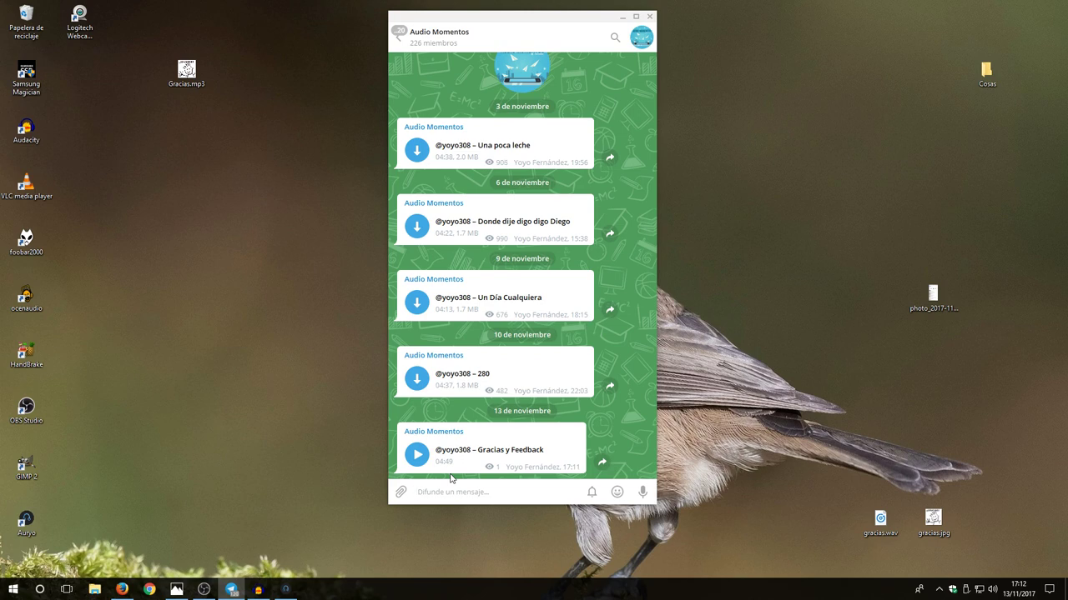
{"action": "left_click", "coordinate": [622, 17]}
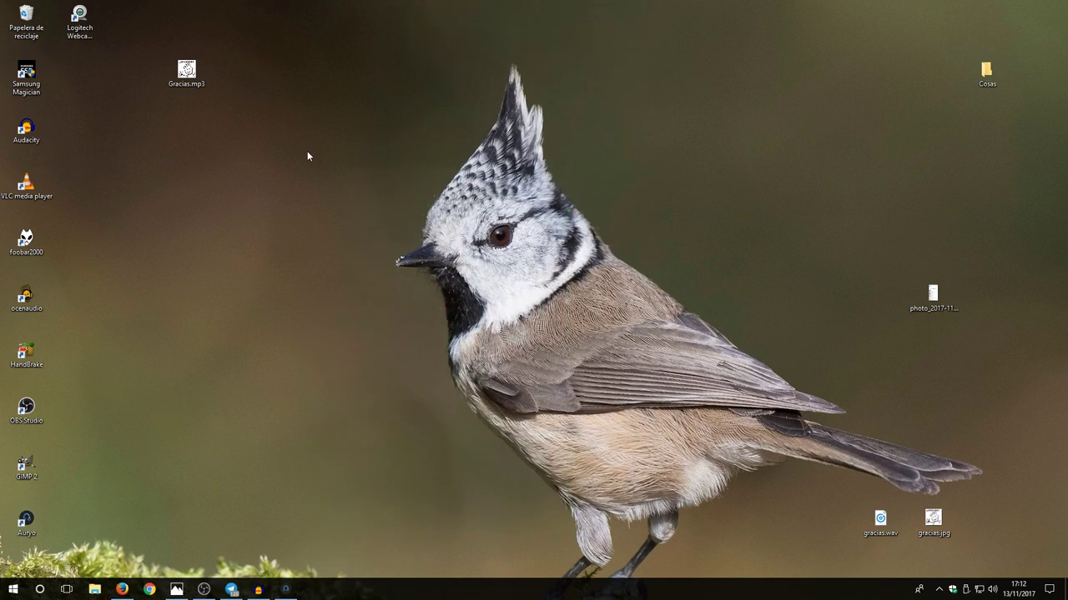
Step: View the desktop screenshot of the channel's audio playlist with its cover images, and close it
{"action": "left_click", "coordinate": [928, 301]}
{"action": "double_click", "coordinate": [928, 301]}
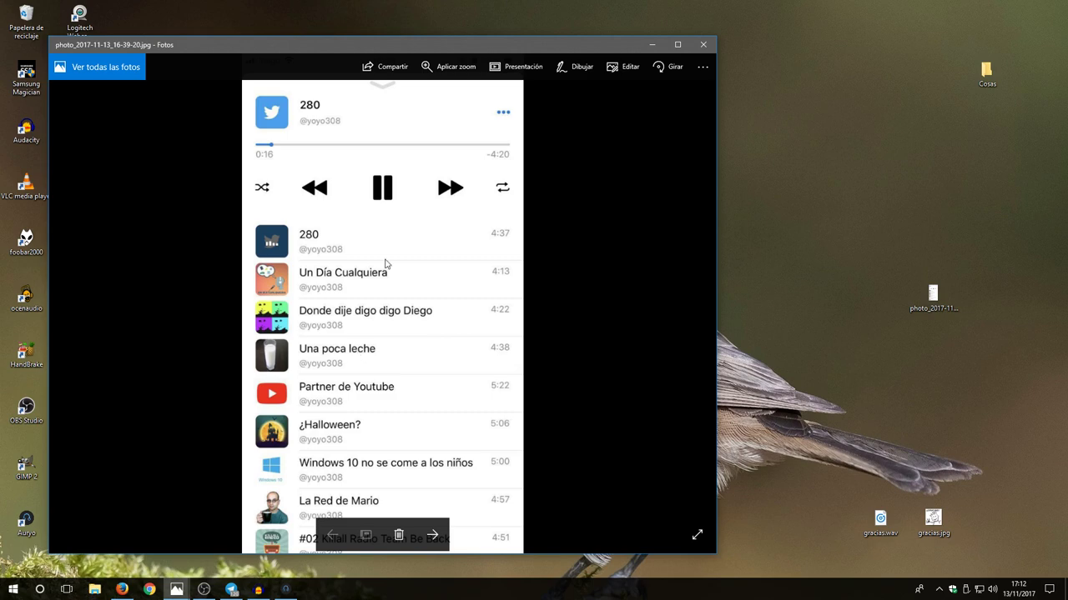
{"action": "left_click", "coordinate": [705, 44]}
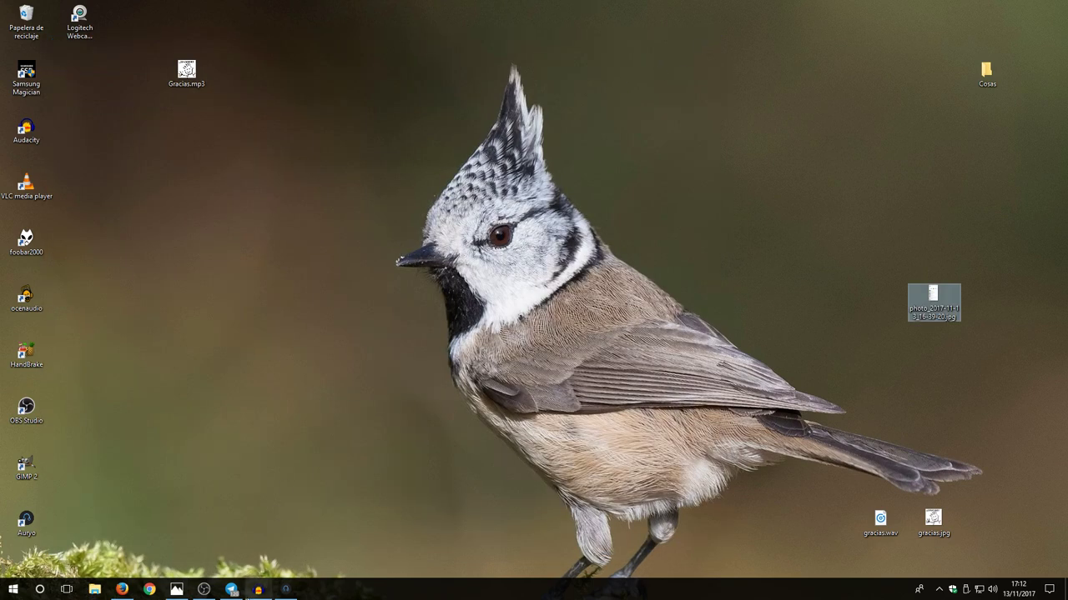
Step: Switch to Auryo, resume the paused Deep House track in the stream, and minimize the window
{"action": "left_click", "coordinate": [285, 589]}
{"action": "scroll", "coordinate": [422, 334], "scroll_direction": "down", "scroll_amount": 2}
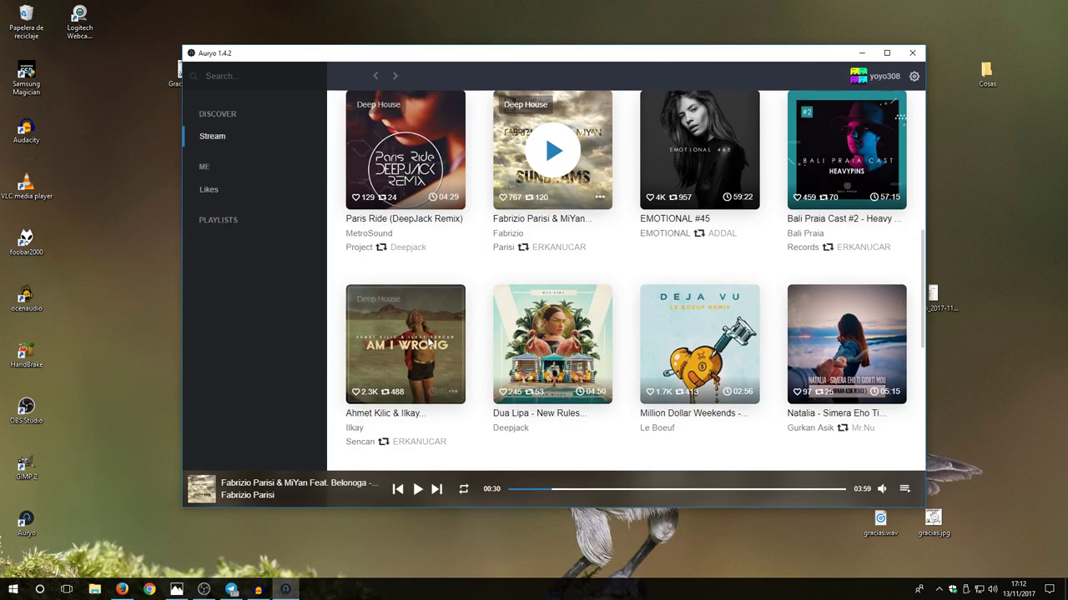
{"action": "left_click", "coordinate": [551, 150]}
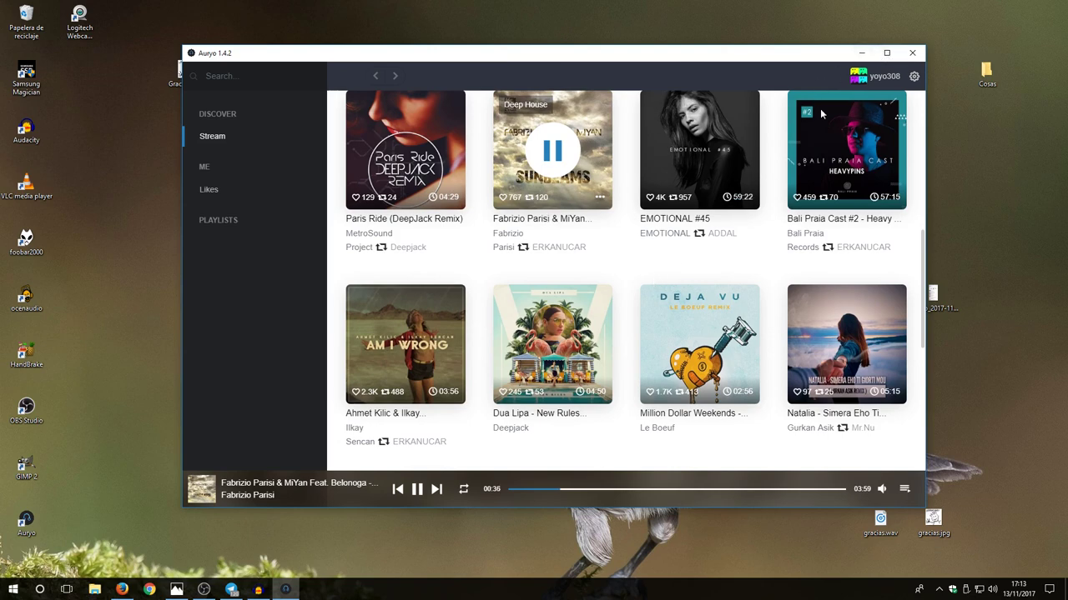
{"action": "left_click", "coordinate": [861, 53]}
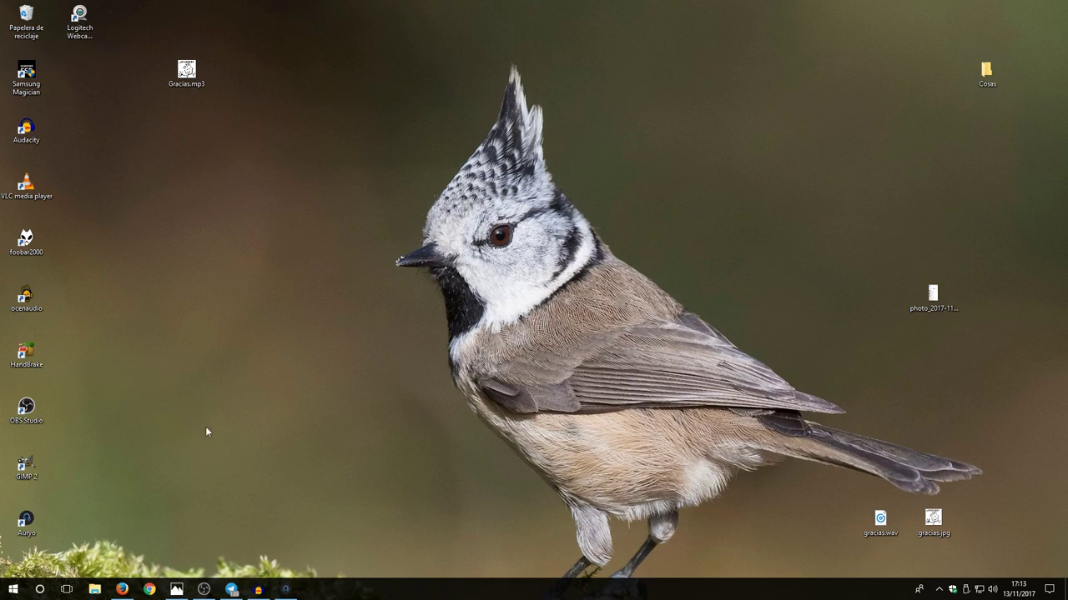
Step: Switch to OBS Studio and reposition its window on the desktop
{"action": "left_click", "coordinate": [204, 589]}
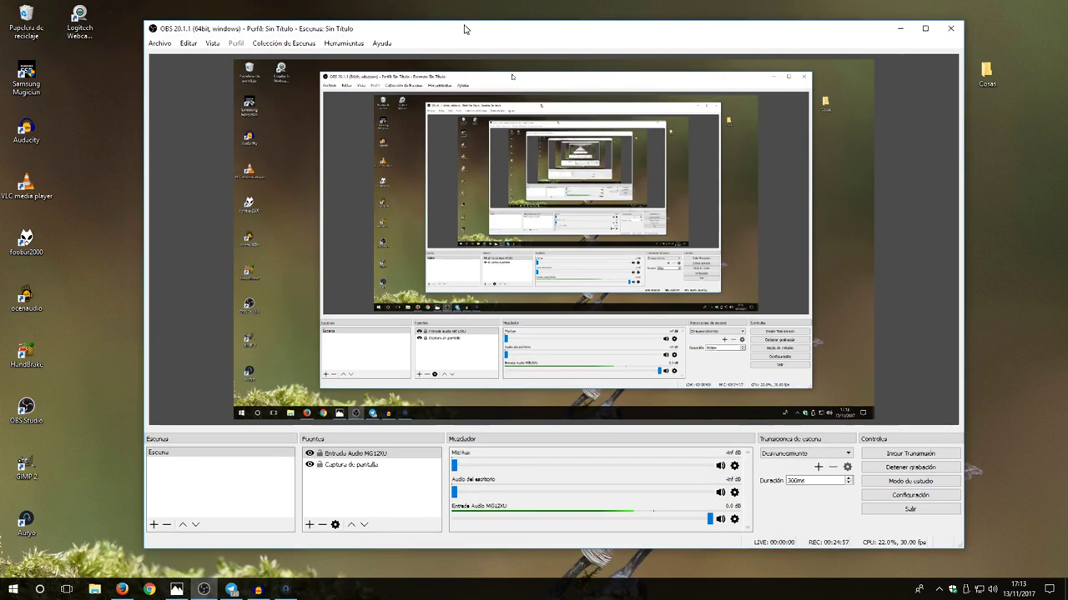
{"action": "left_click_drag", "start_coordinate": [464, 29], "coordinate": [436, 24]}
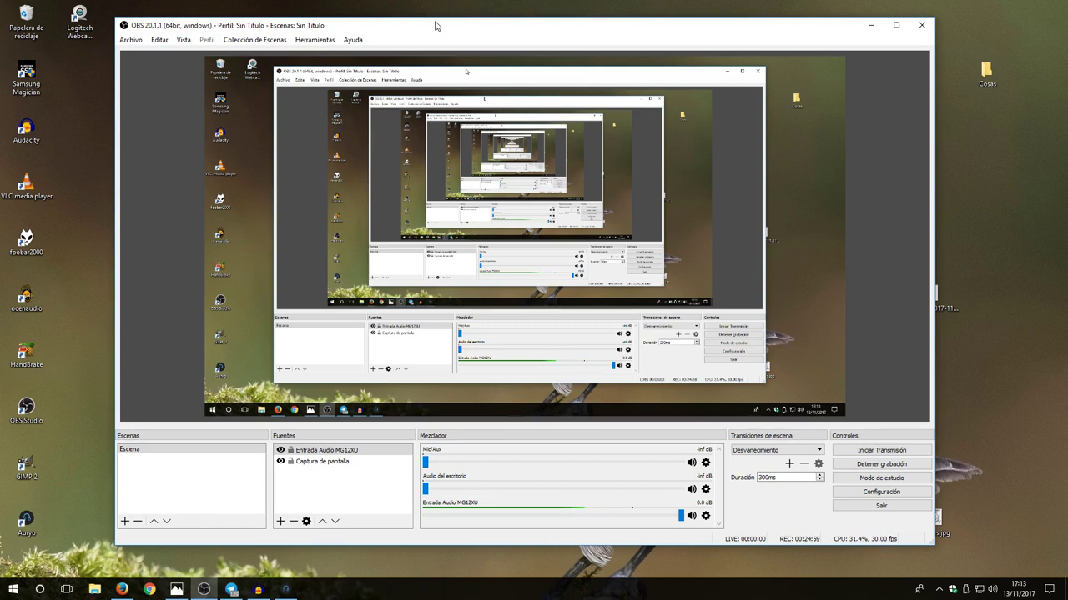